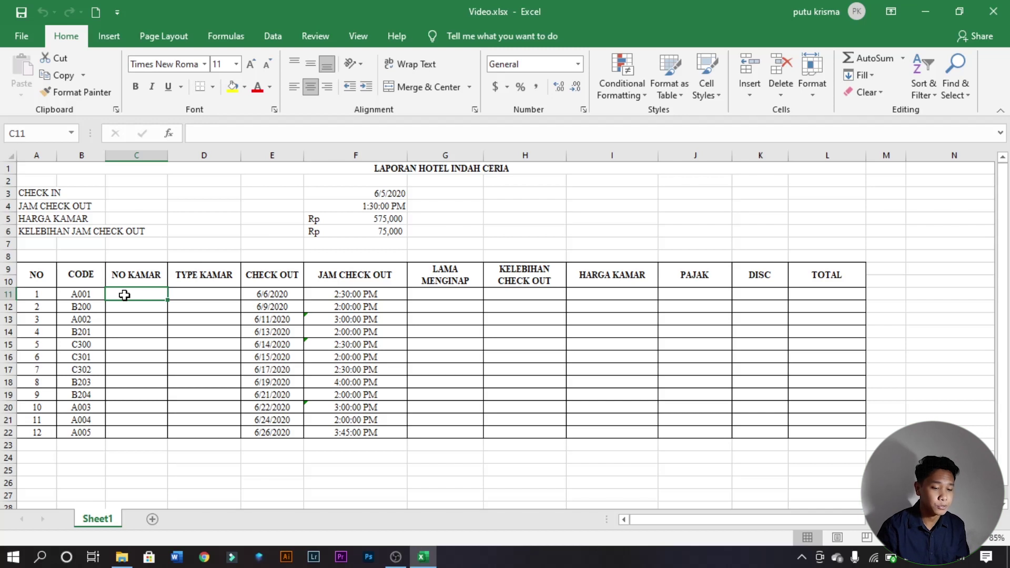
# - Enter the formula =RIGHT(B11,3) in C11 to extract the room number from the code
pyautogui.write('=')
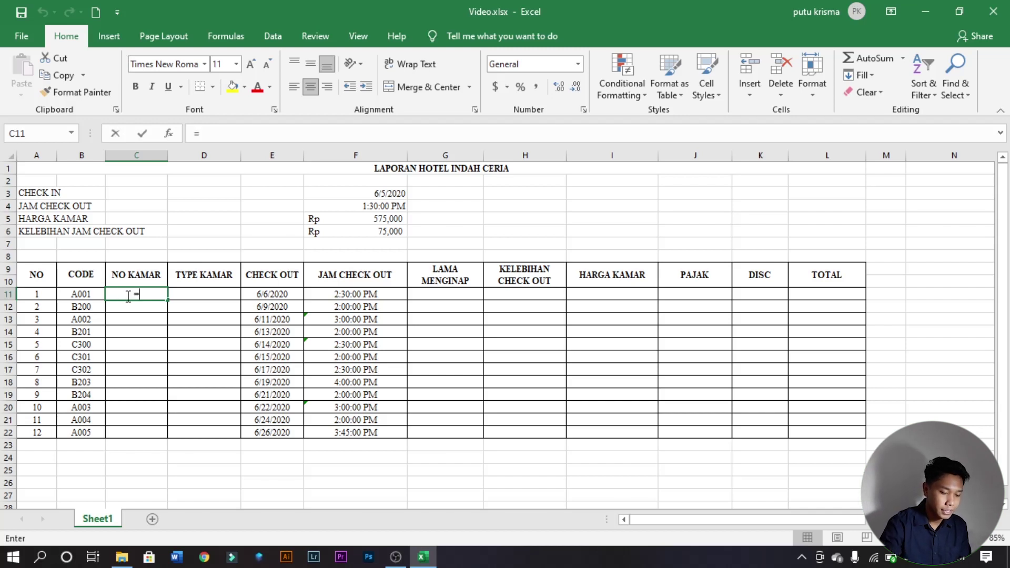
pyautogui.write('right')
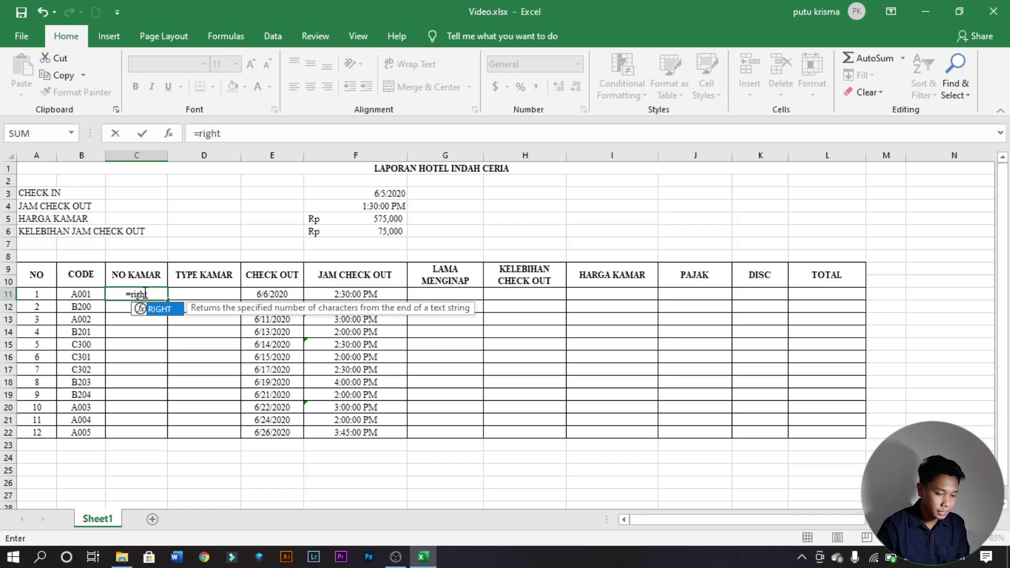
pyautogui.write('(')
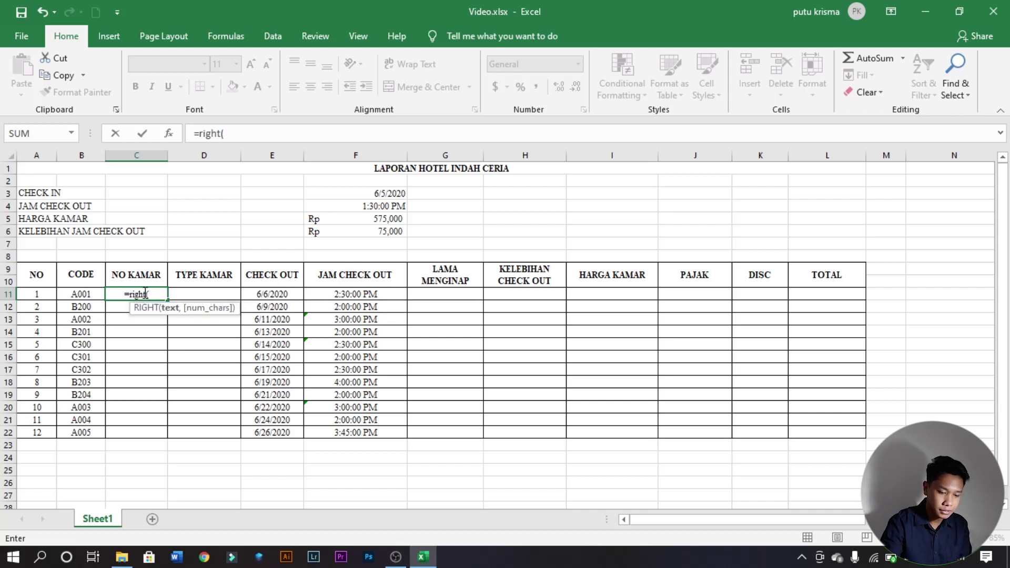
pyautogui.click(84, 295)
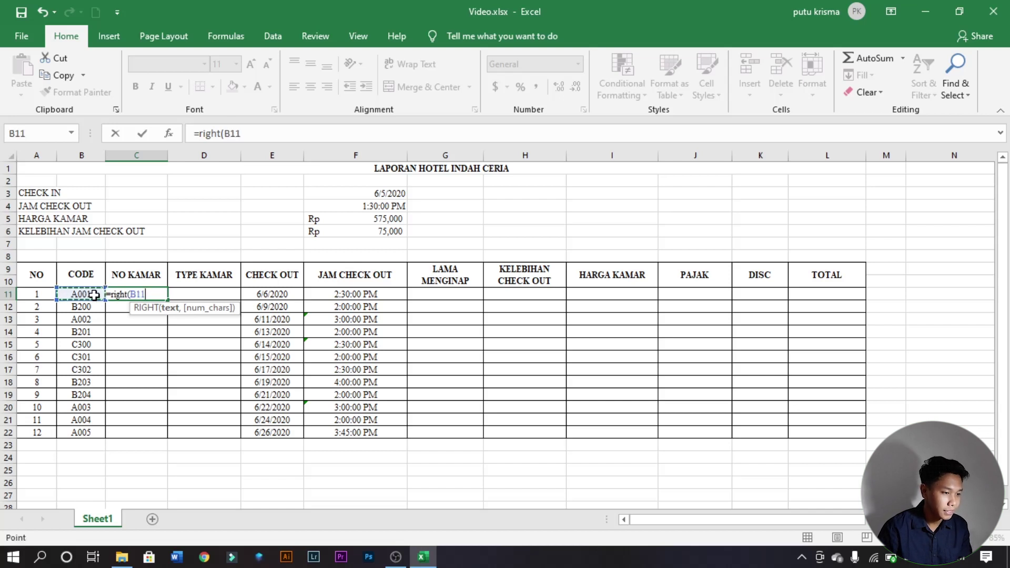
pyautogui.write(',')
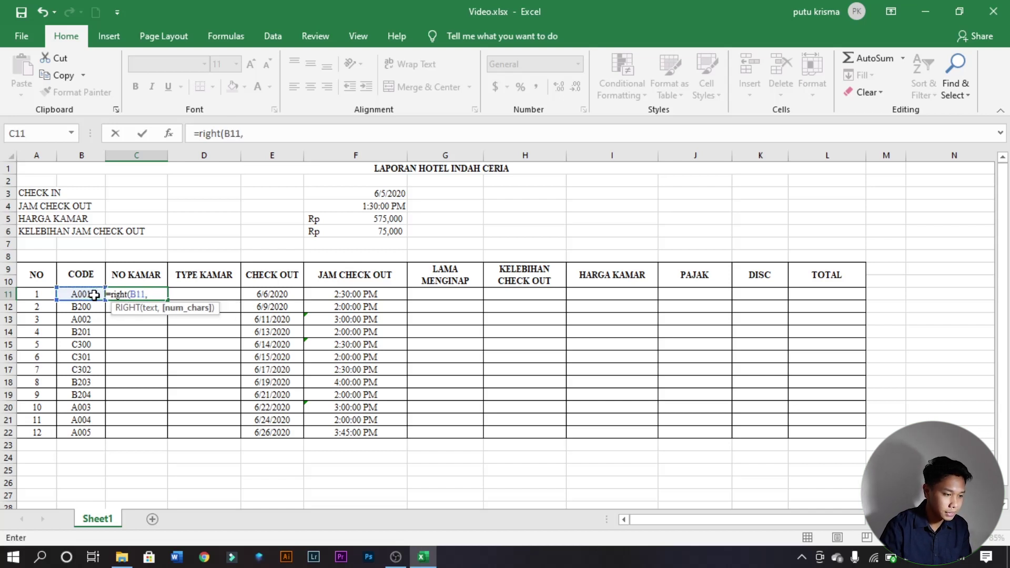
pyautogui.write('3')
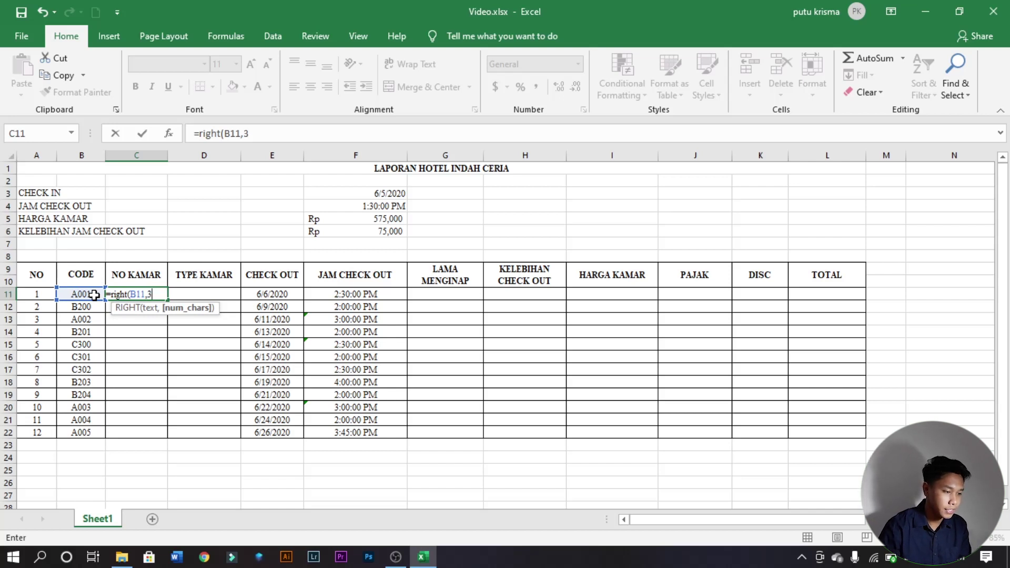
pyautogui.write(')')
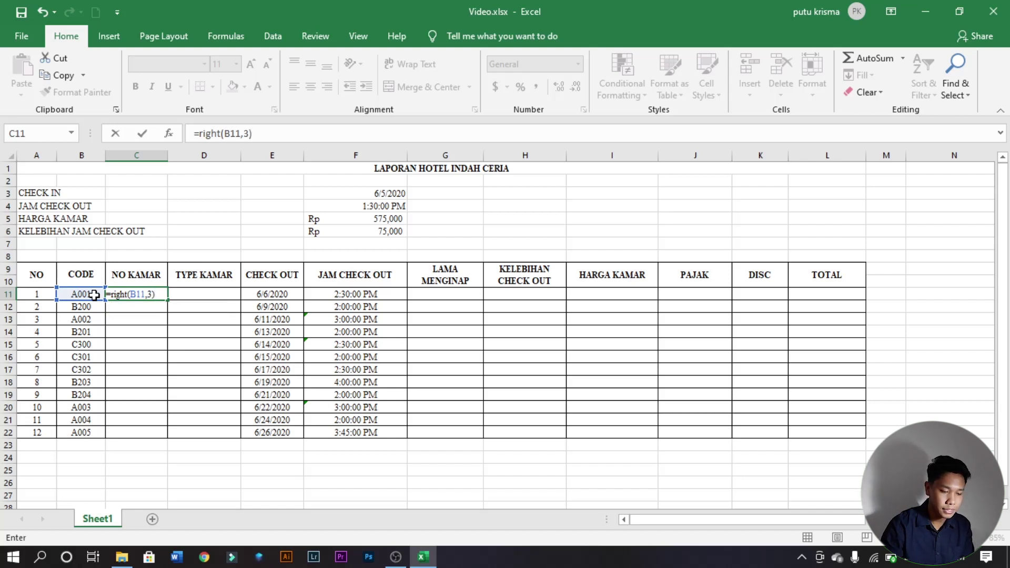
pyautogui.press('Return')
# - Fill the NO KAMAR formula from C11 down to C22 and check the results against the codes
pyautogui.click(140, 294)
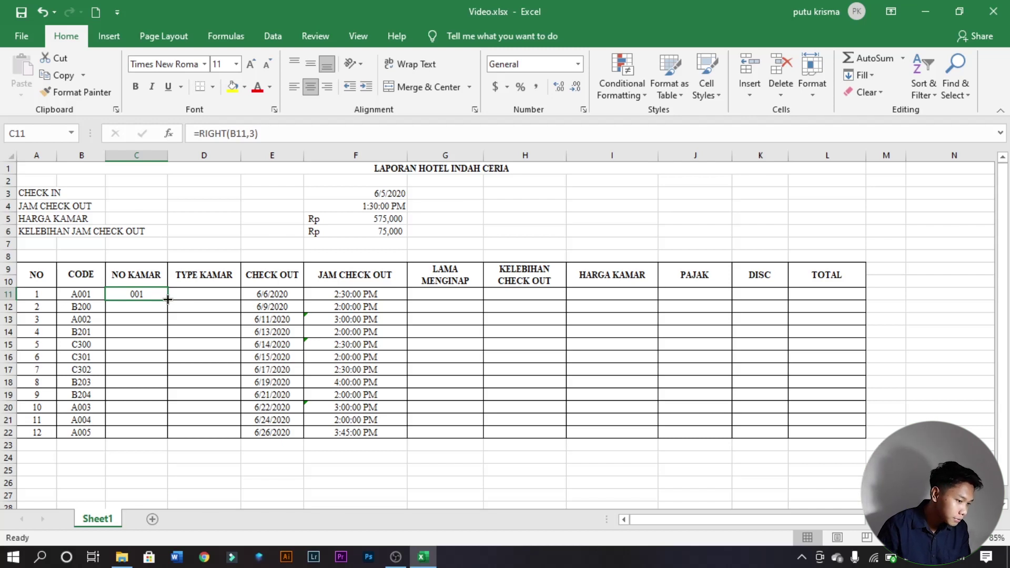
pyautogui.moveTo(167, 300); pyautogui.dragTo(171, 440)
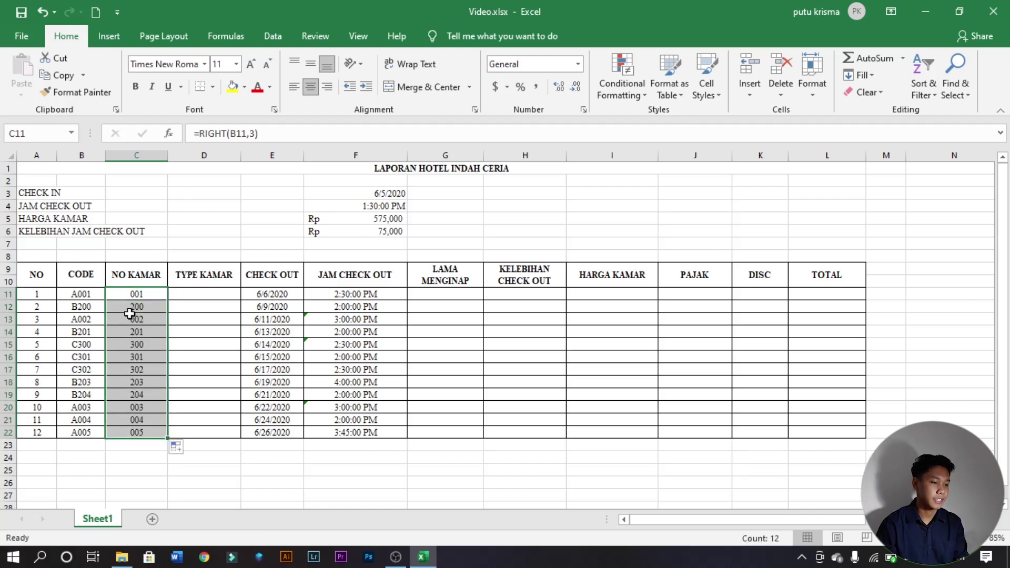
pyautogui.click(194, 294)
pyautogui.click(146, 293)
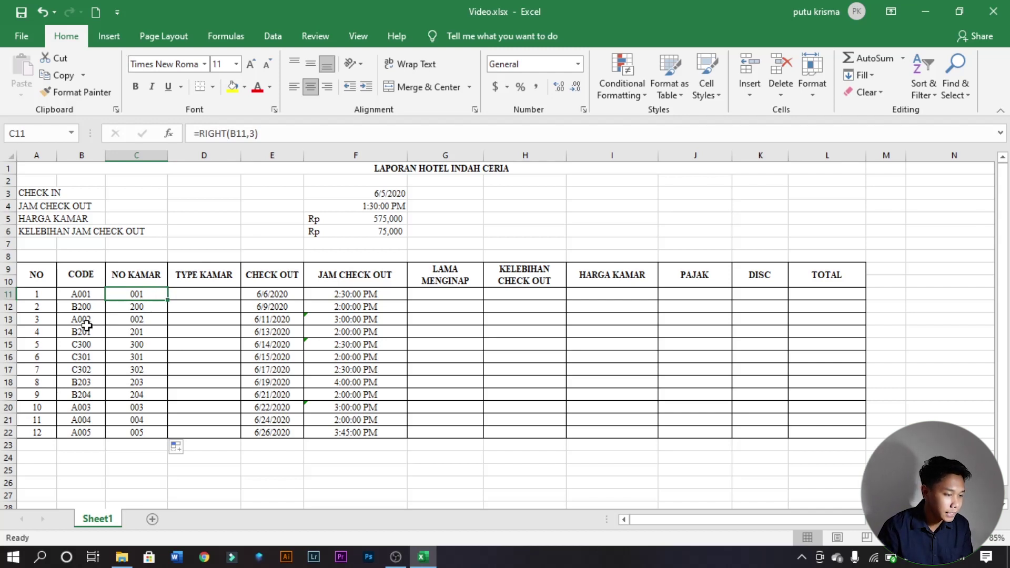
pyautogui.click(82, 296)
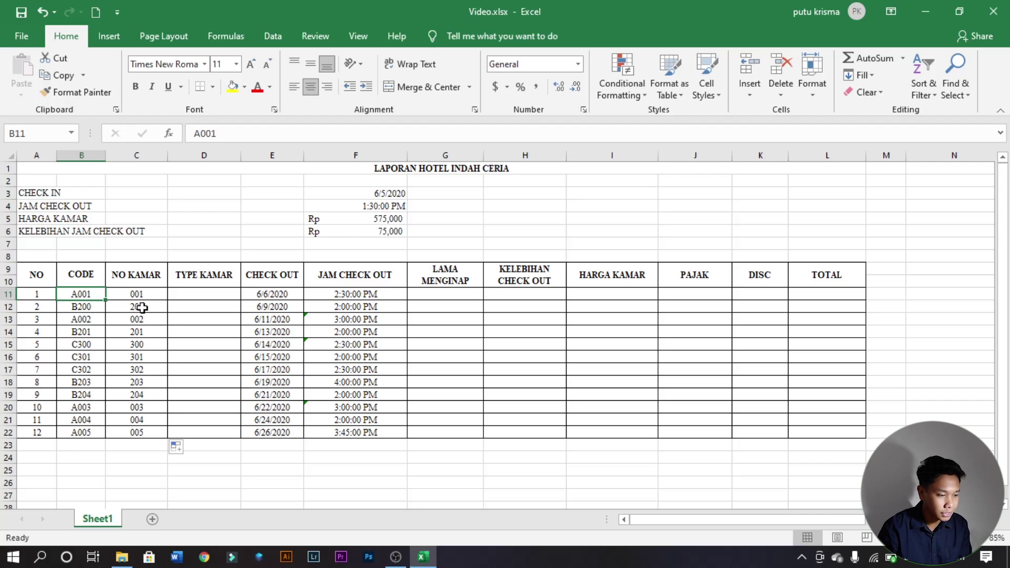
pyautogui.scroll(-1, 153, 295)
pyautogui.scroll(-1, 174, 368)
pyautogui.click(157, 358)
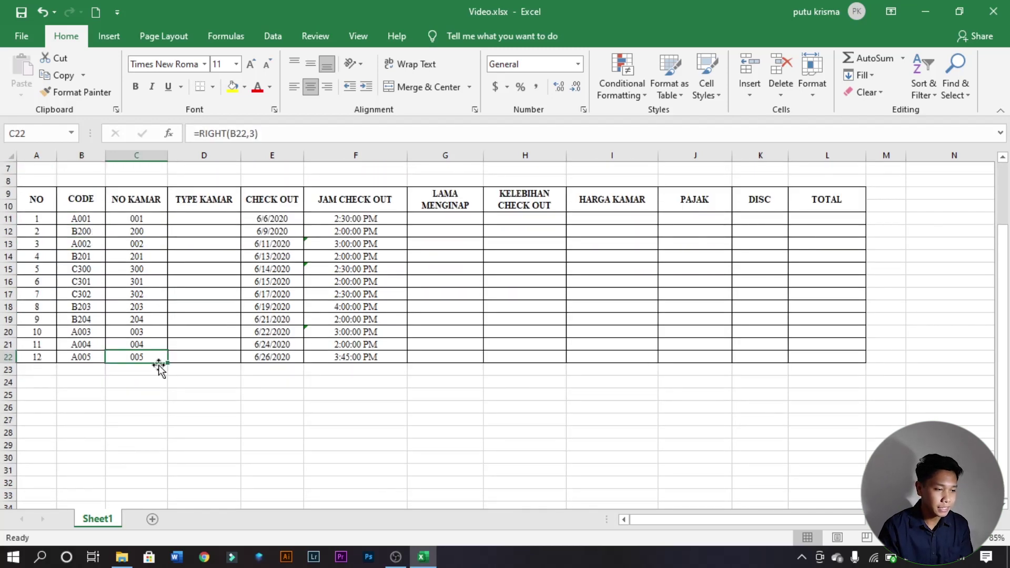
# - Start an IF formula in D11 that returns "VIV" when LEFT(B11,1) equals "A"
pyautogui.click(199, 216)
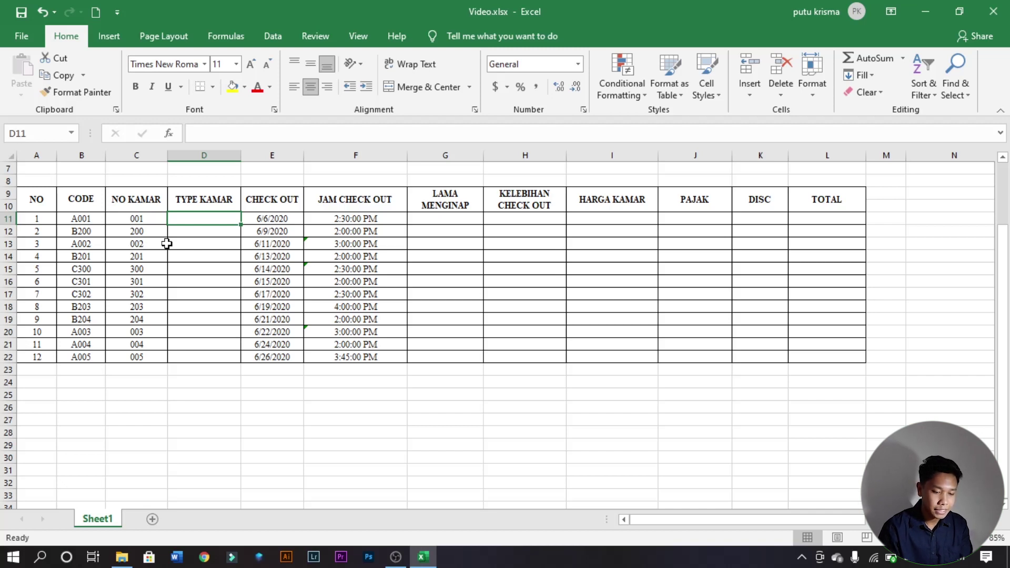
pyautogui.write('=')
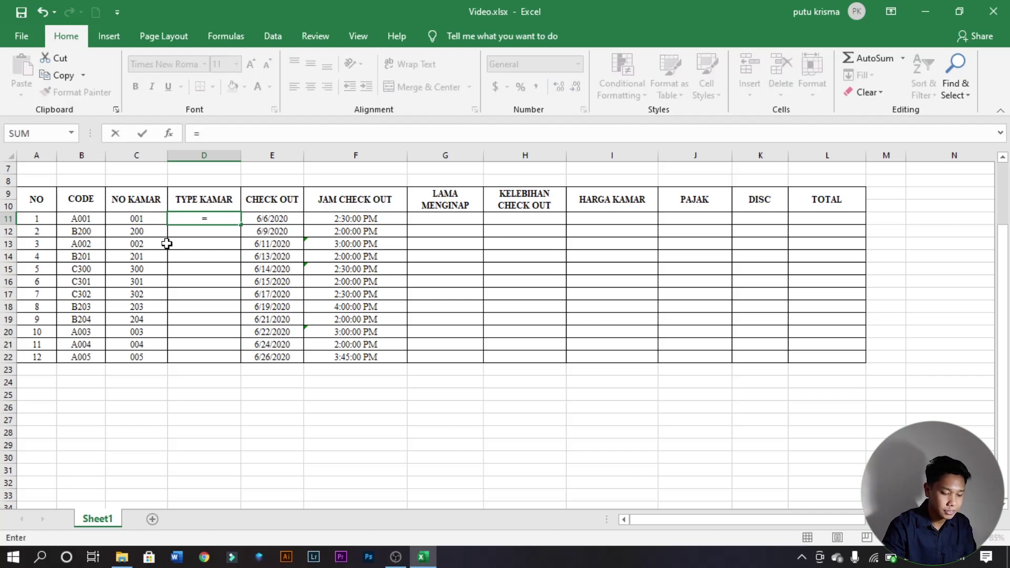
pyautogui.write('IF')
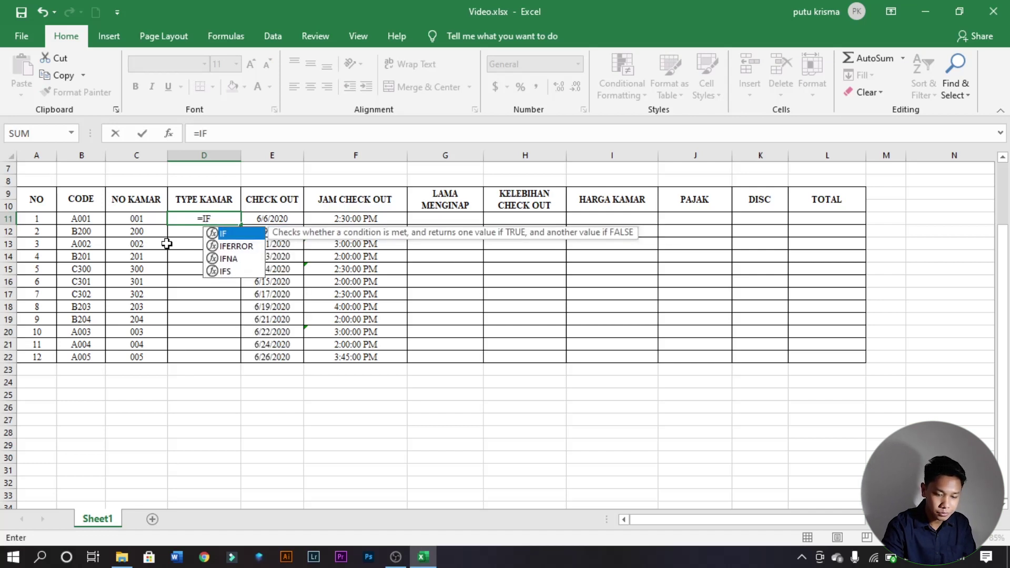
pyautogui.write('(')
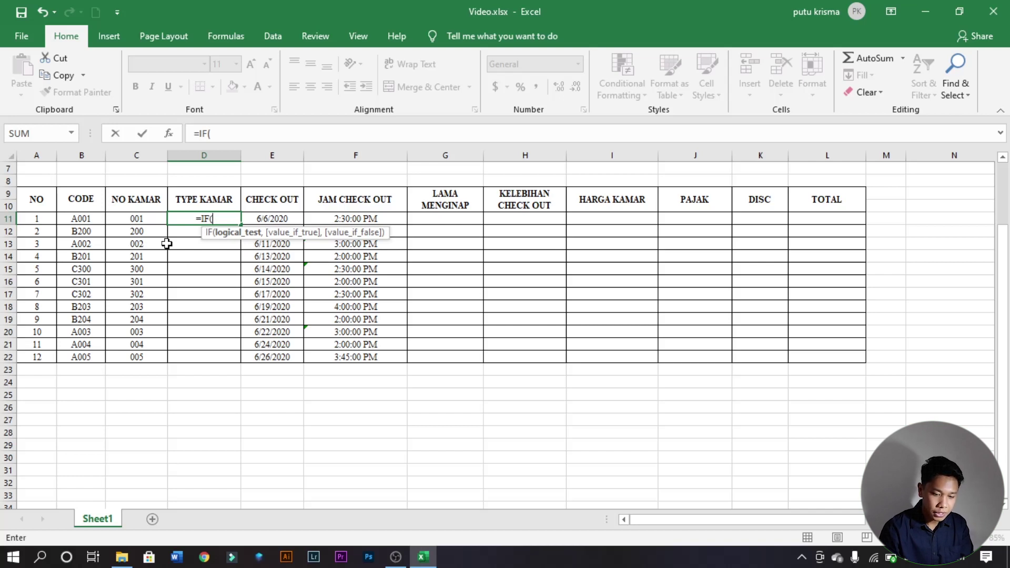
pyautogui.write('LEF')
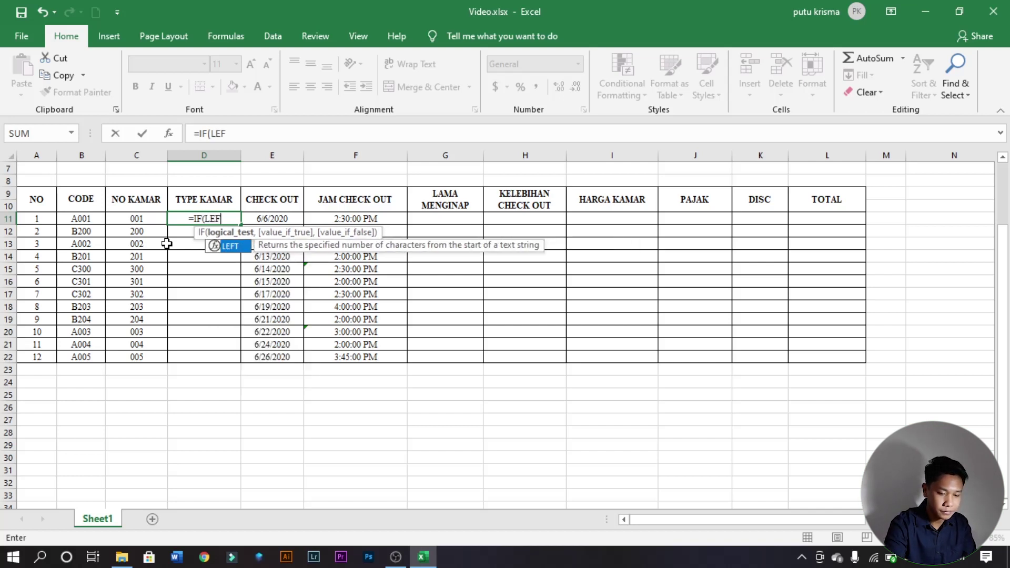
pyautogui.write('T(')
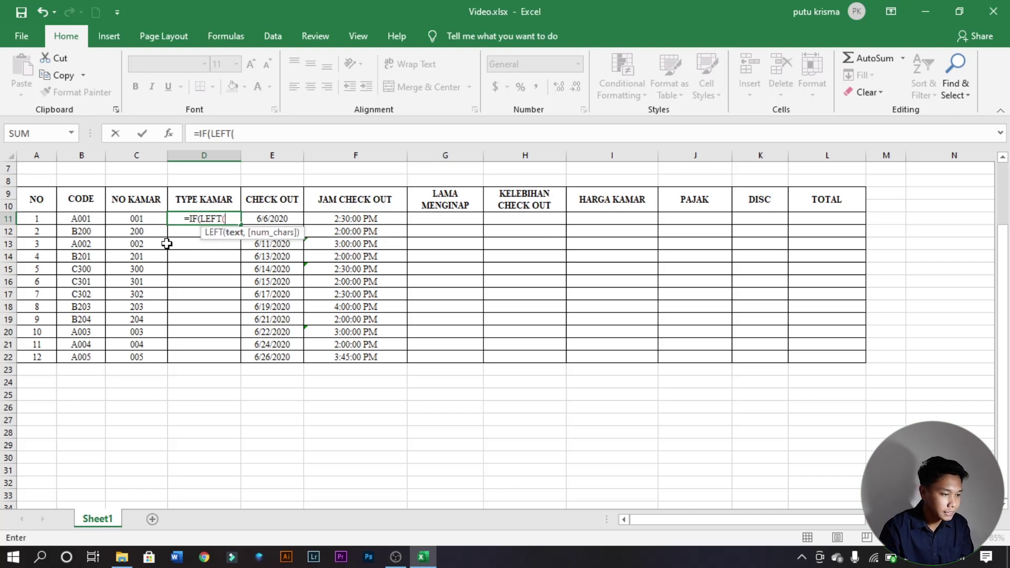
pyautogui.click(87, 221)
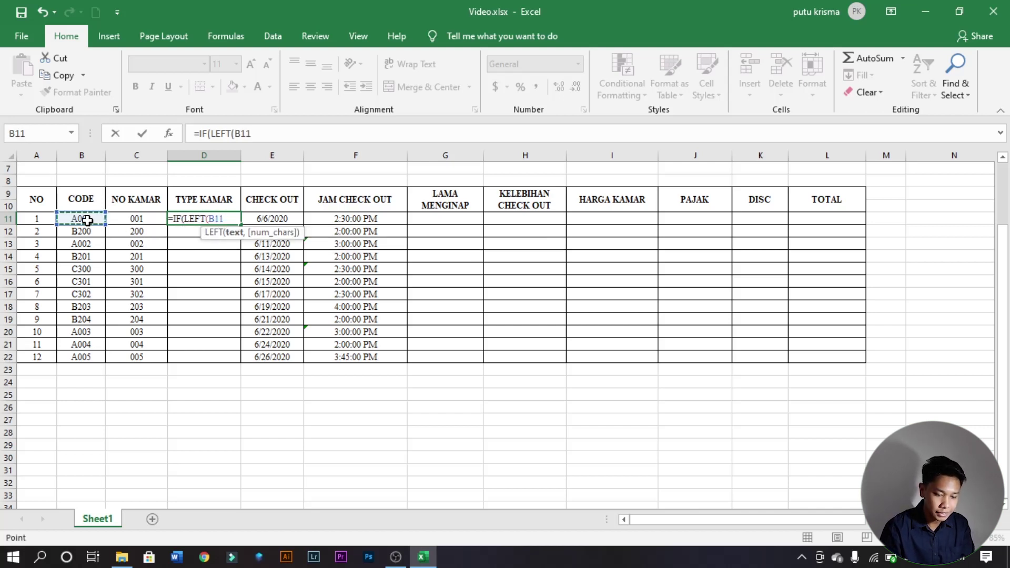
pyautogui.write(',')
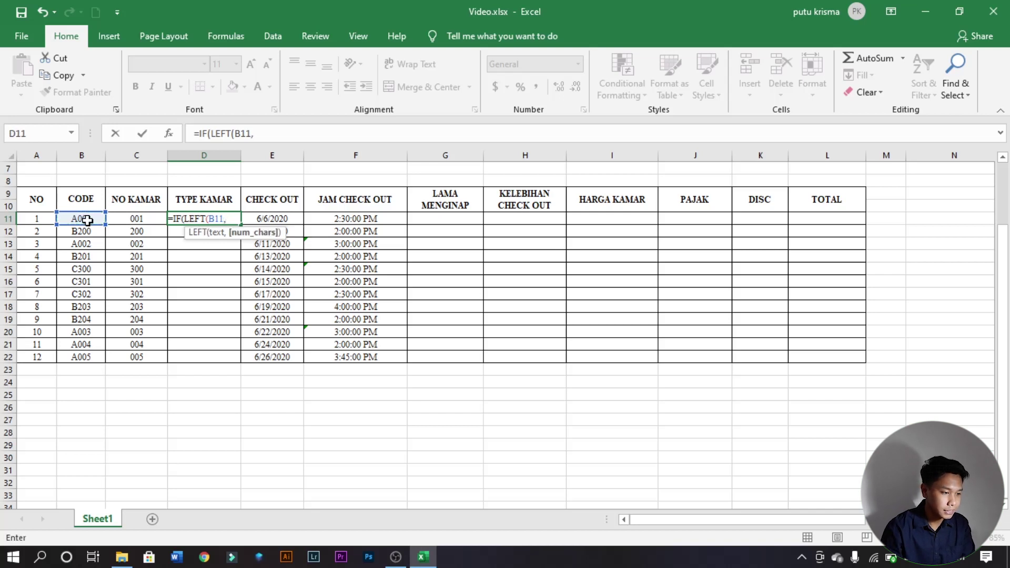
pyautogui.write('1')
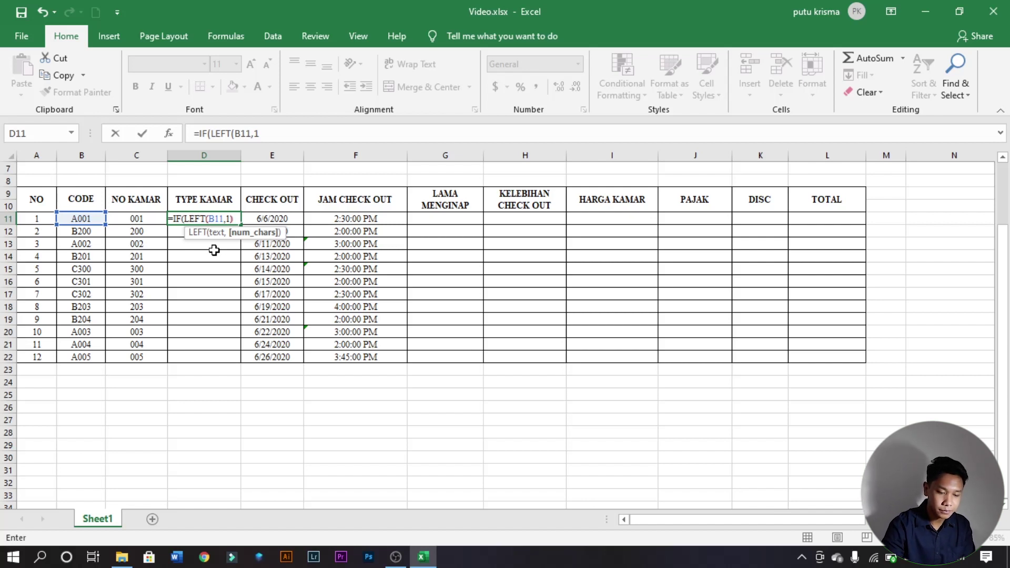
pyautogui.write(')')
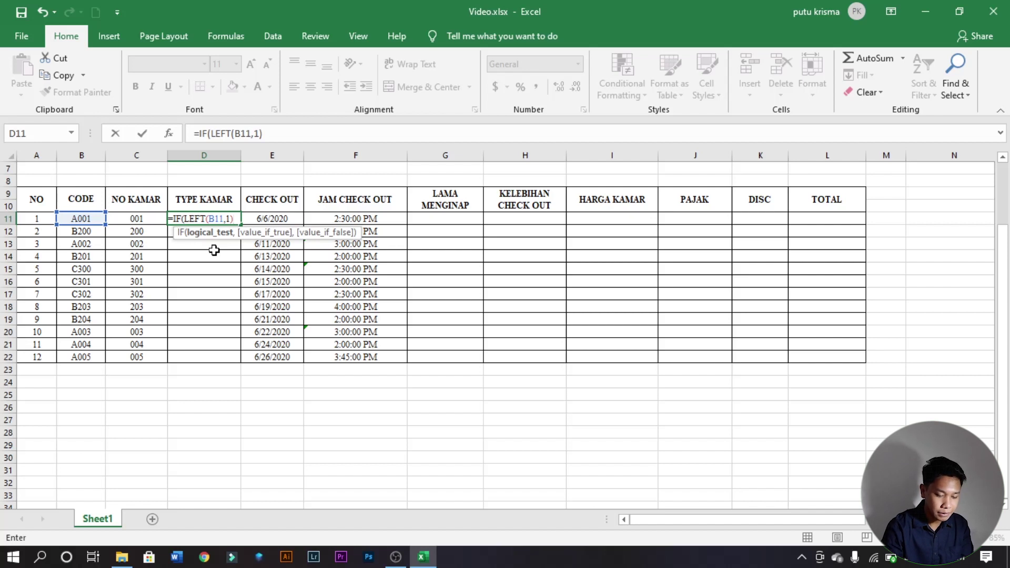
pyautogui.write('=')
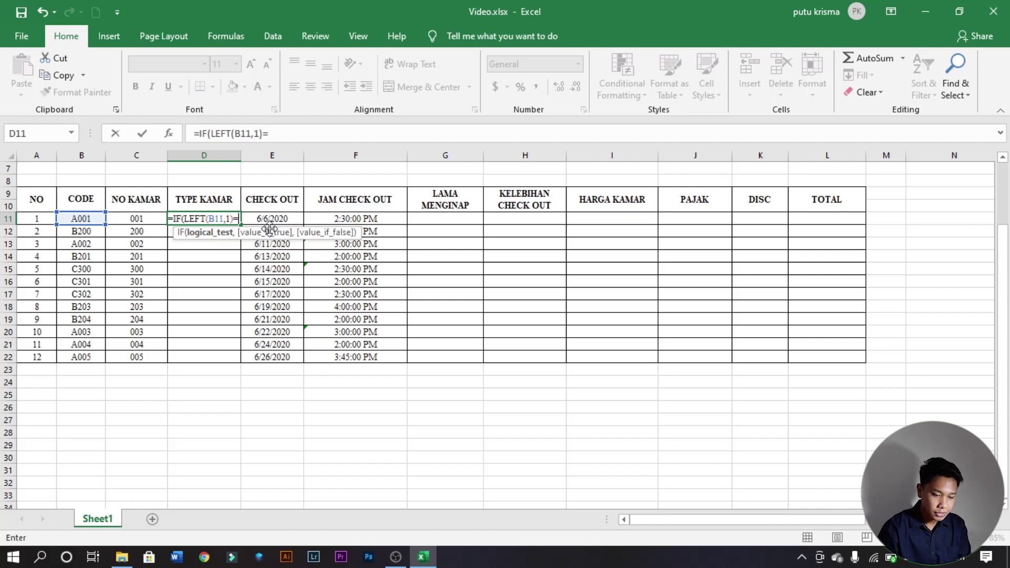
pyautogui.write('"A')
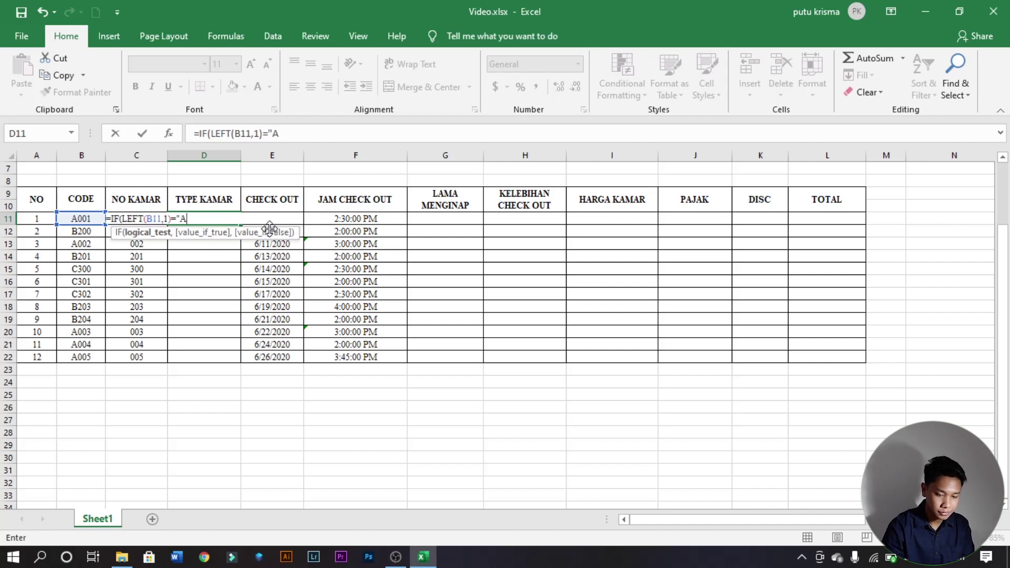
pyautogui.write('",')
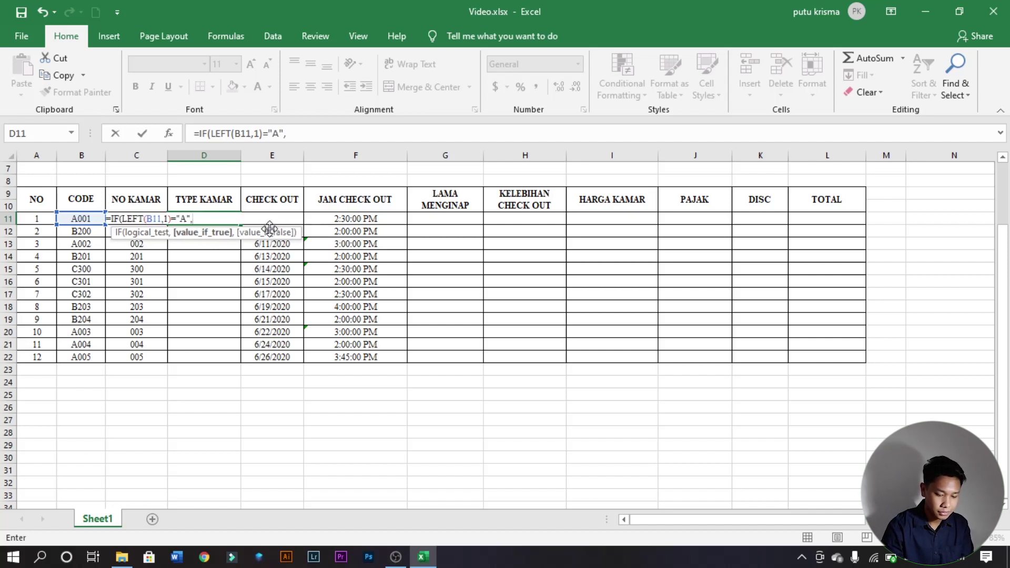
pyautogui.write('"VIV"')
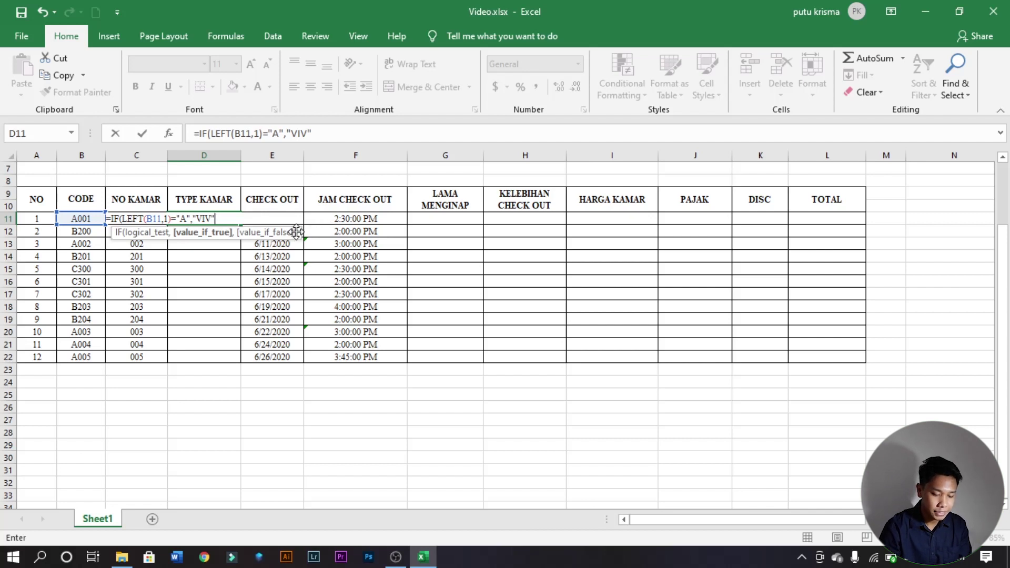
pyautogui.write(',')
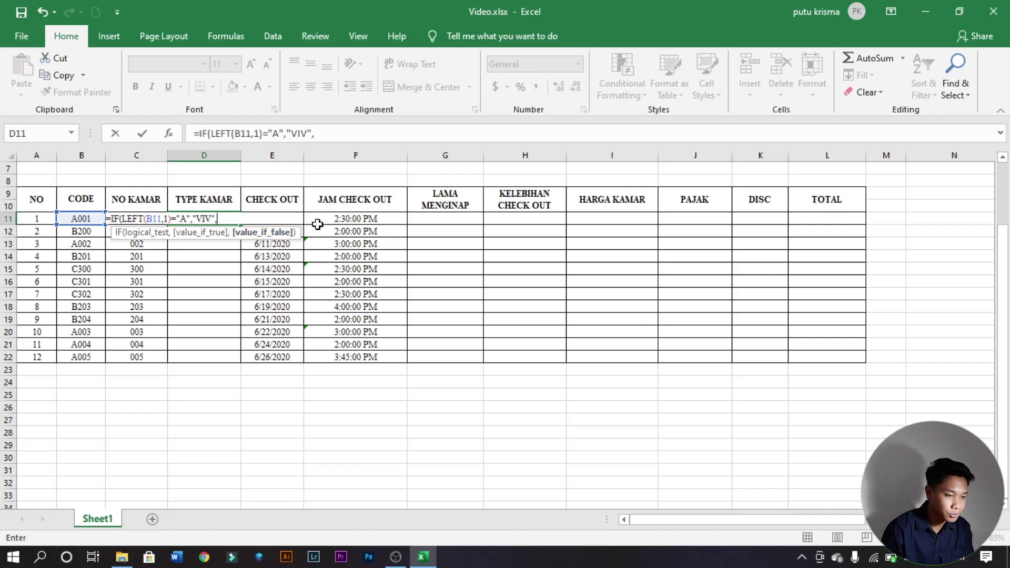
# - Complete D11's formula with a nested IF returning "DELUXE" when LEFT(B11,1) equals "B", otherwise "STD"
pyautogui.write('IF(LEFT(')
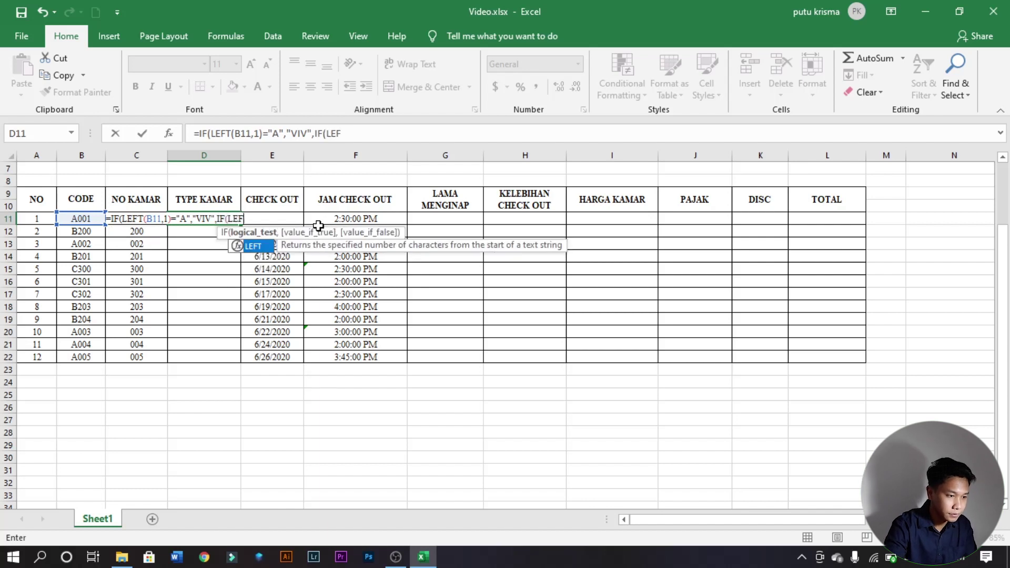
pyautogui.click(84, 219)
pyautogui.write(',1)=')
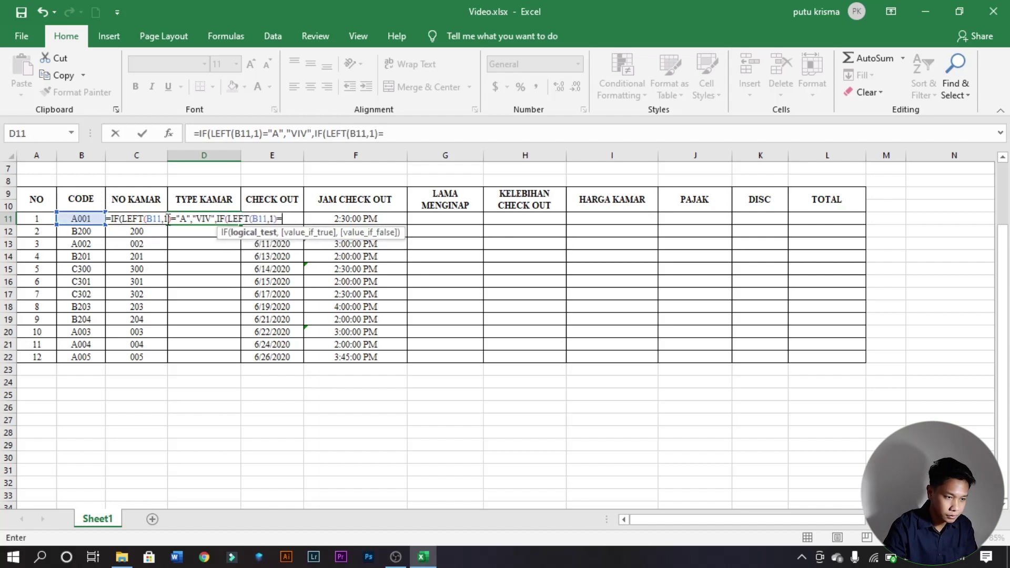
pyautogui.write('"B","DELUXE","ST')
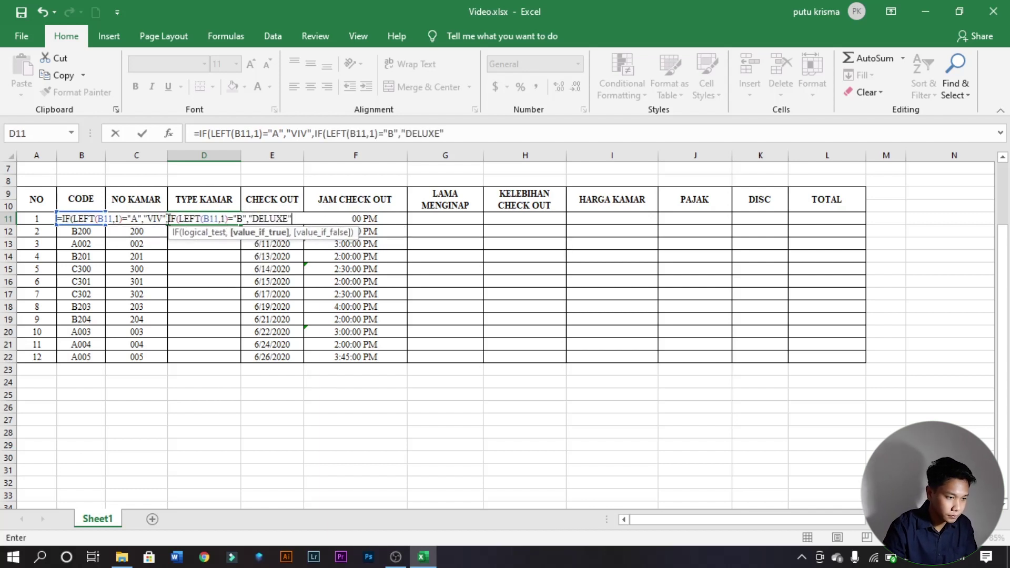
pyautogui.write('D"))')
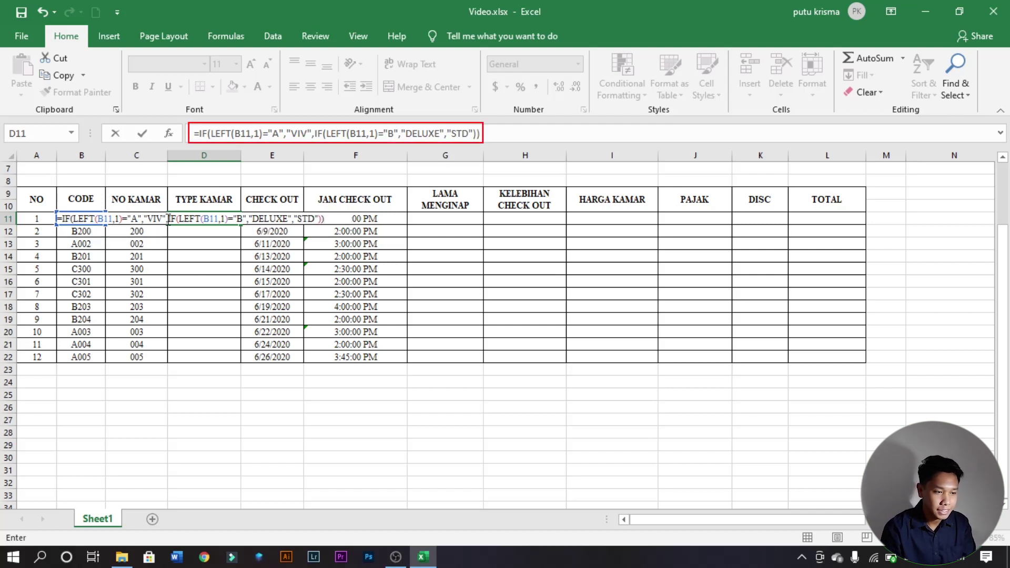
pyautogui.press('Return')
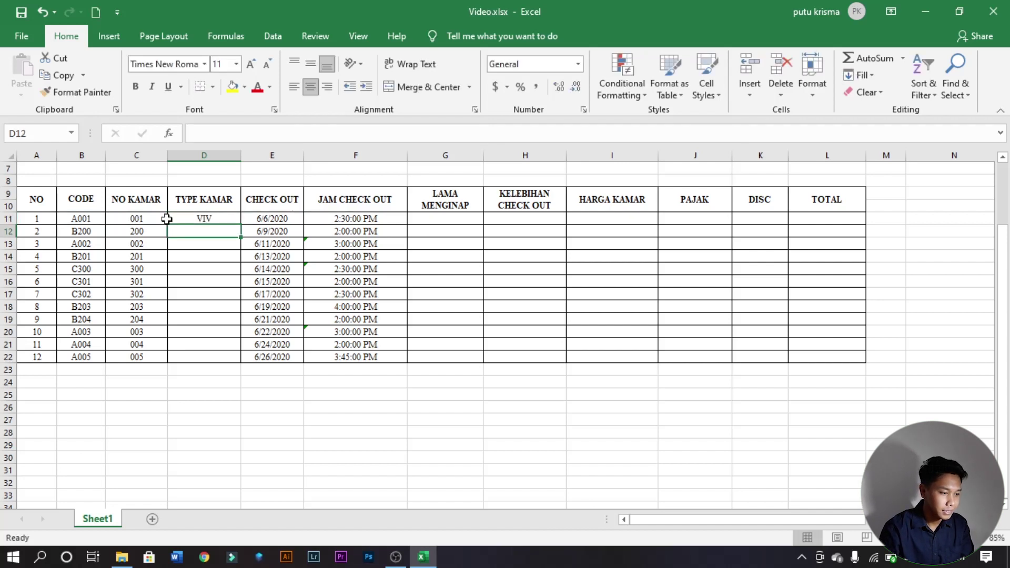
# - Fill the TYPE KAMAR formula from D11 down to D22 and check the copied formulas
pyautogui.click(210, 217)
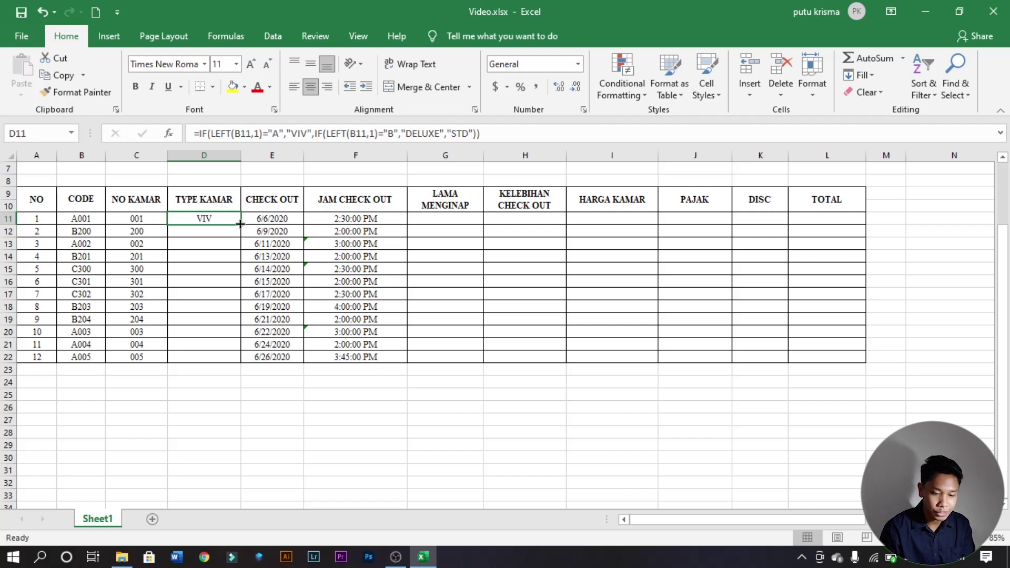
pyautogui.moveTo(240, 223); pyautogui.dragTo(241, 364)
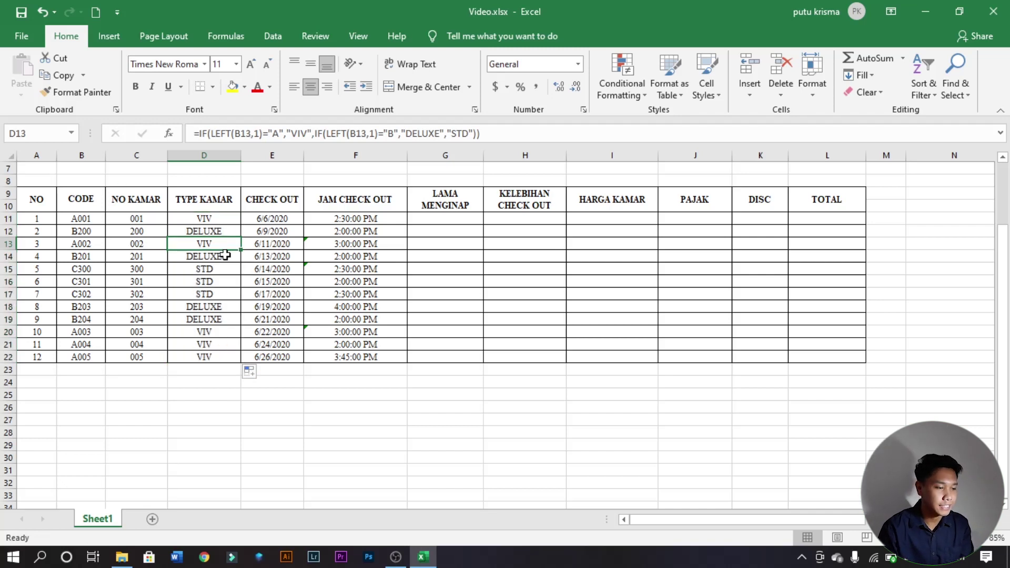
pyautogui.click(218, 242)
pyautogui.click(216, 222)
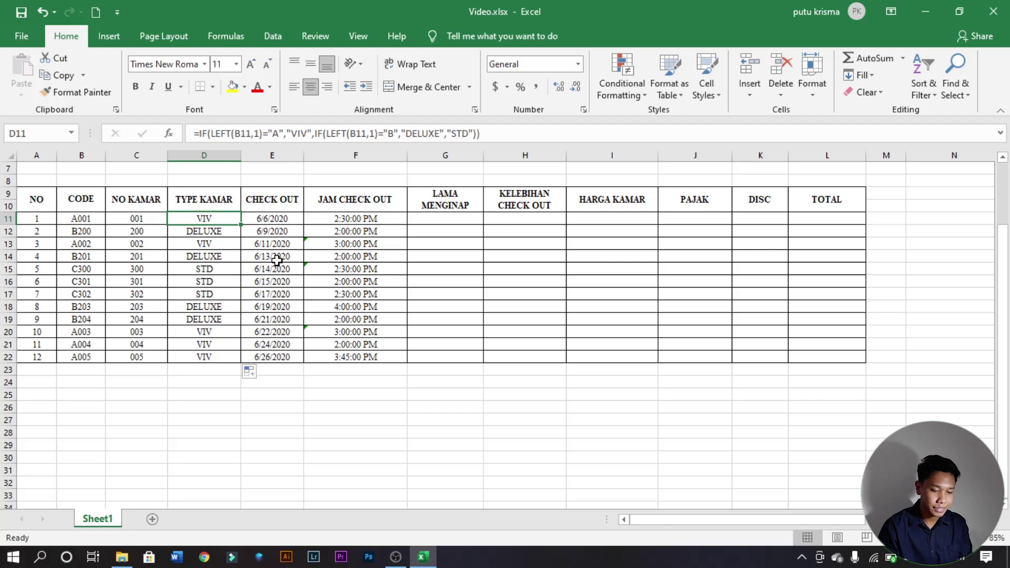
# - Build the LAMA MENGINAP formula in G11 as =E11-$F$3, with the check-in date as an absolute reference
pyautogui.scroll(2, 272, 255)
pyautogui.click(226, 429)
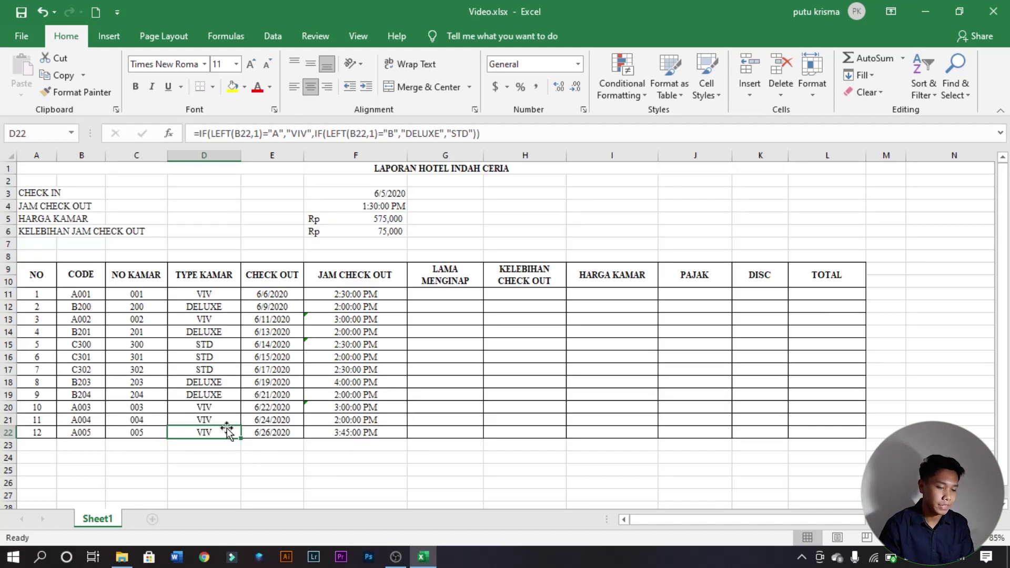
pyautogui.click(431, 293)
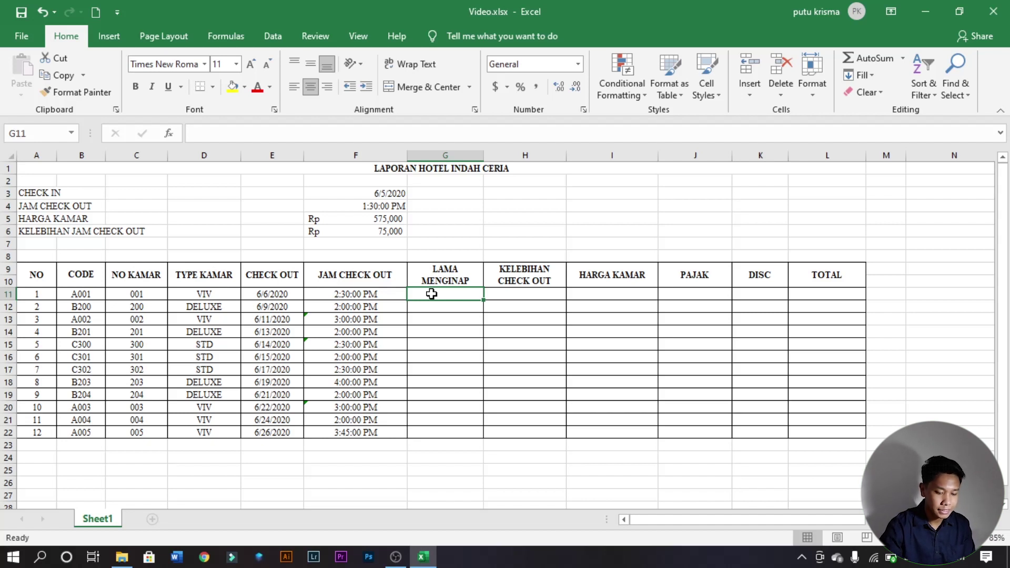
pyautogui.write('=')
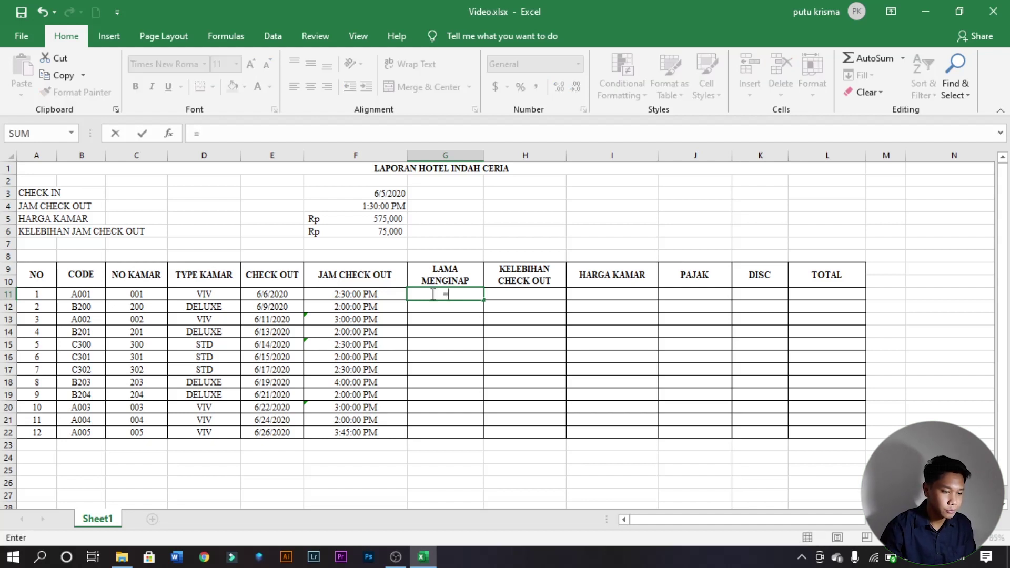
pyautogui.click(260, 294)
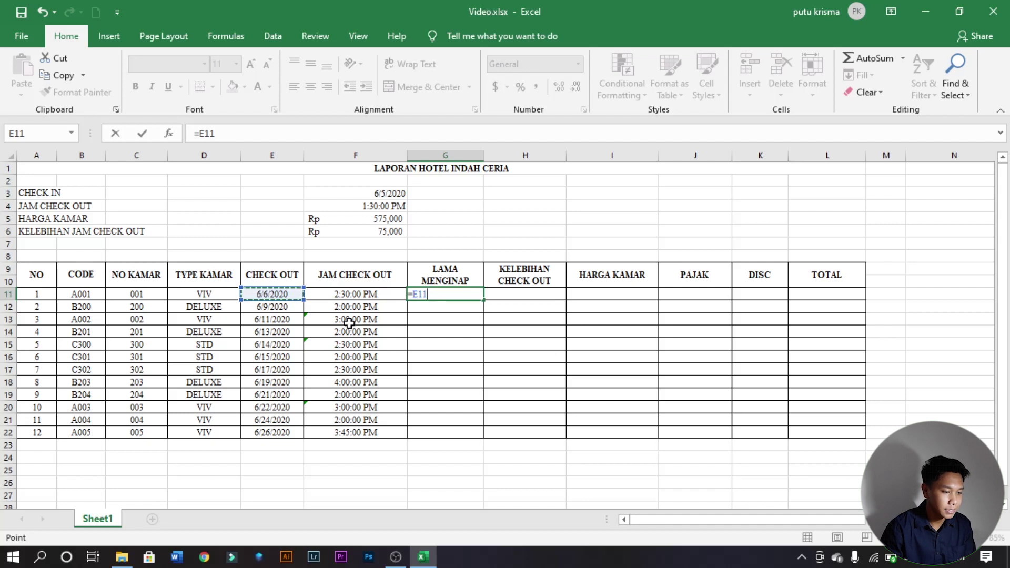
pyautogui.write('-')
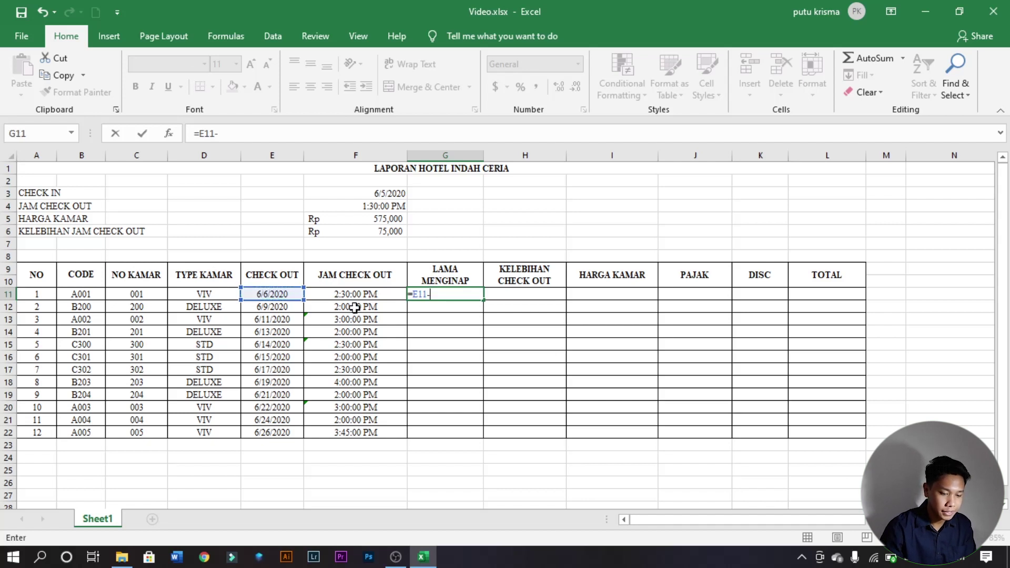
pyautogui.click(368, 197)
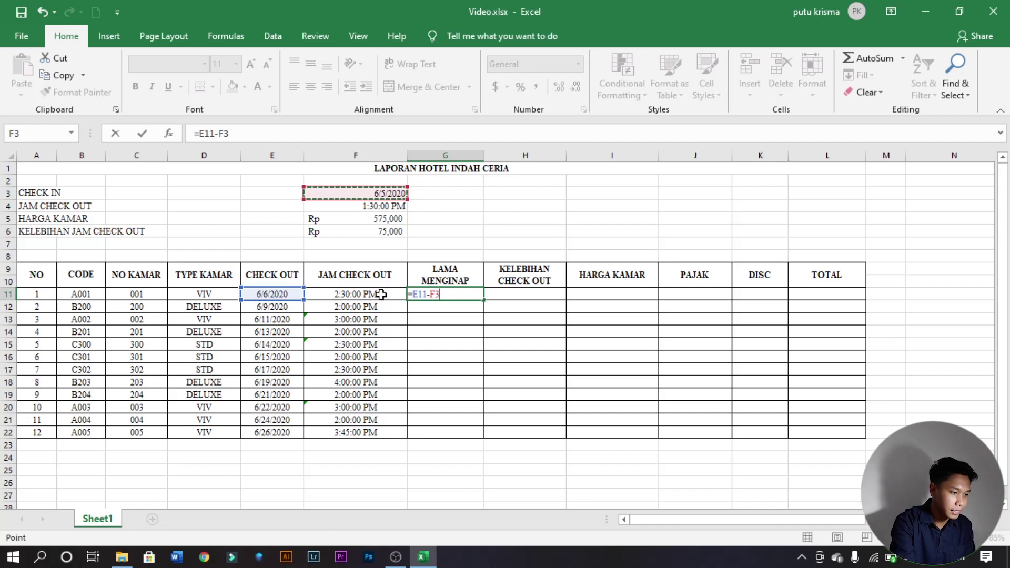
pyautogui.press('F4')
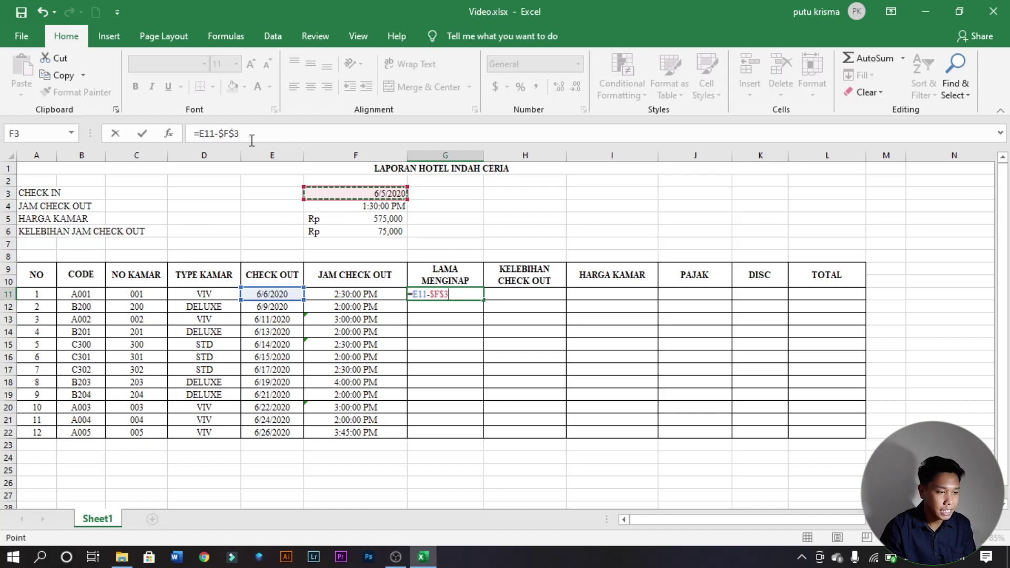
# - Replace the absolute check-in reference in G11 with relative F3 and enter the formula as =E11-F3
pyautogui.press('BackSpace')
pyautogui.press('BackSpace')
pyautogui.press('BackSpace')
pyautogui.press('BackSpace')
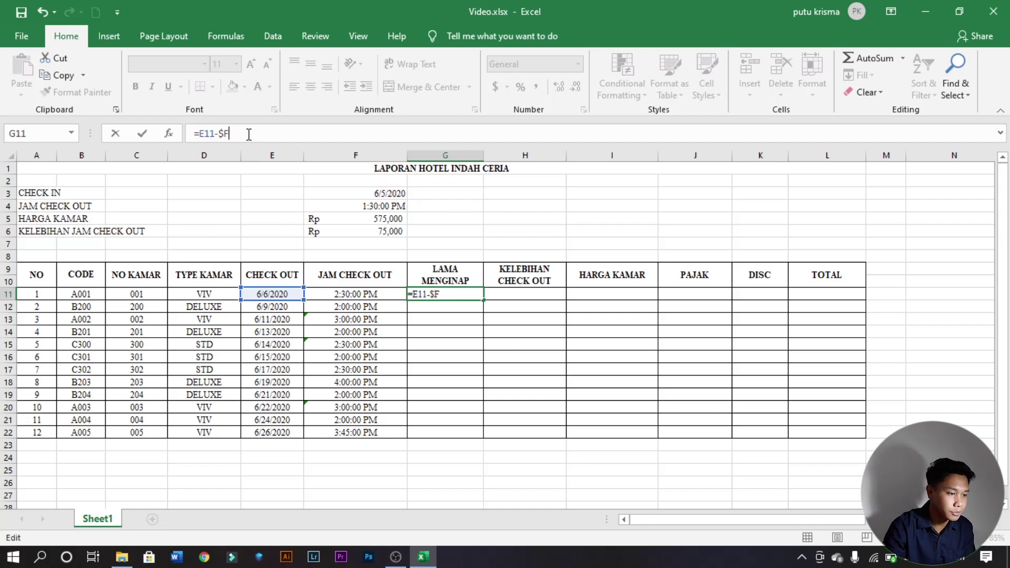
pyautogui.click(334, 192)
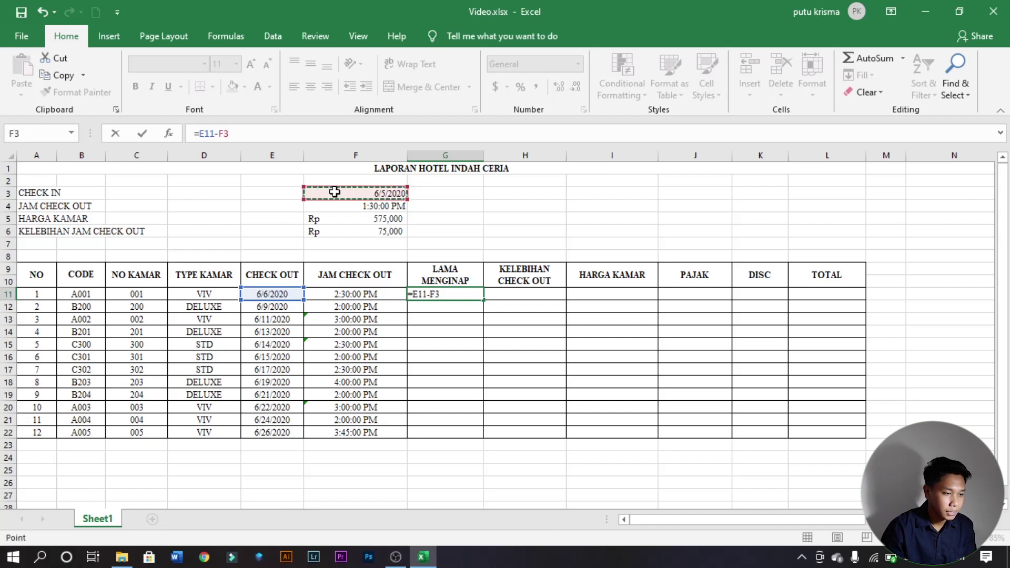
pyautogui.press('Return')
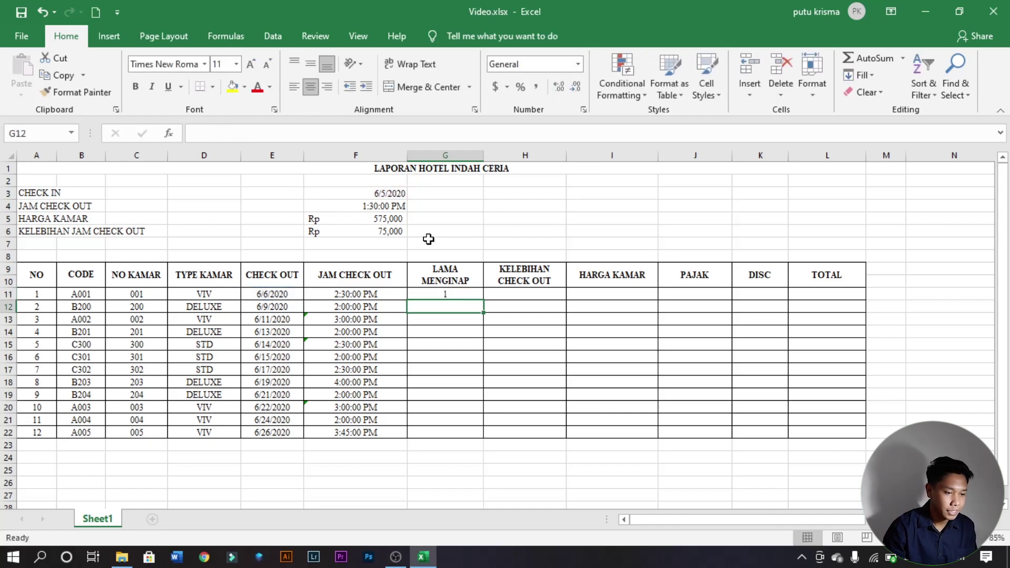
# - Try filling the relative-reference formula from G11 down to G22, and clear the filled range
pyautogui.click(460, 284)
pyautogui.click(464, 293)
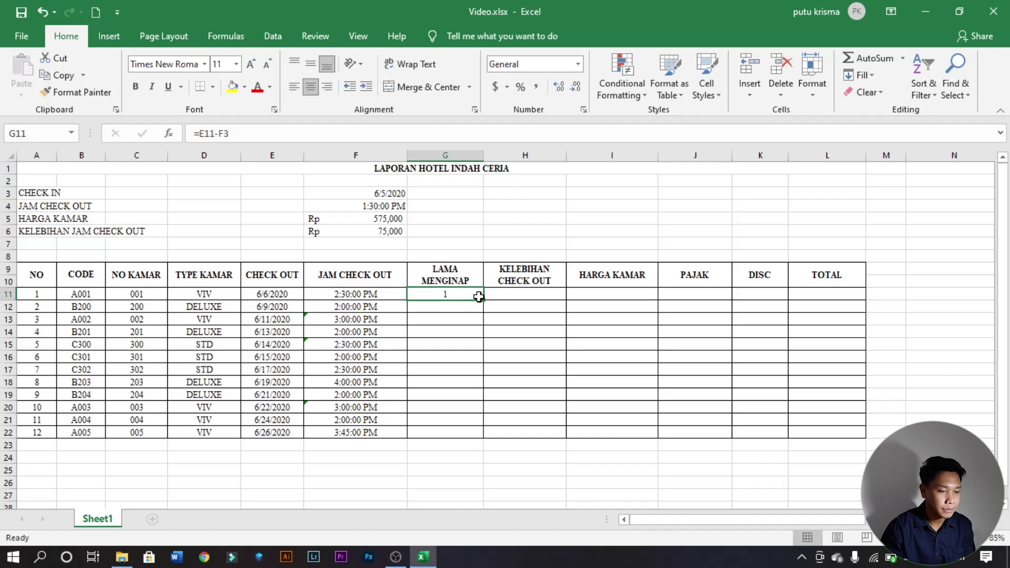
pyautogui.moveTo(483, 300); pyautogui.dragTo(482, 435)
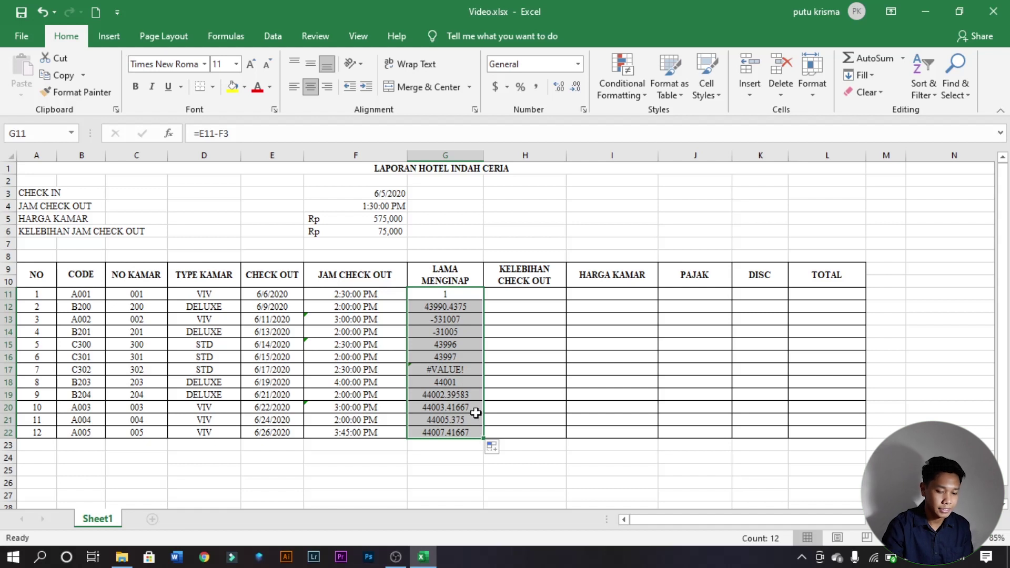
pyautogui.press('Delete')
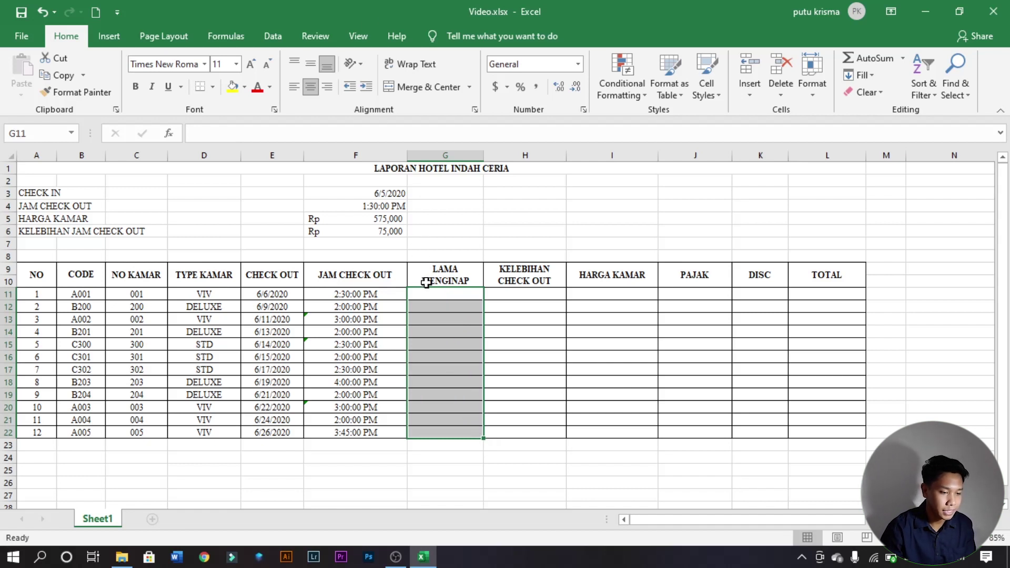
# - Enter =E11-$F$3 in G11 to calculate LAMA MENGINAP with an absolute reference to the check-in date
pyautogui.click(435, 297)
pyautogui.write('=')
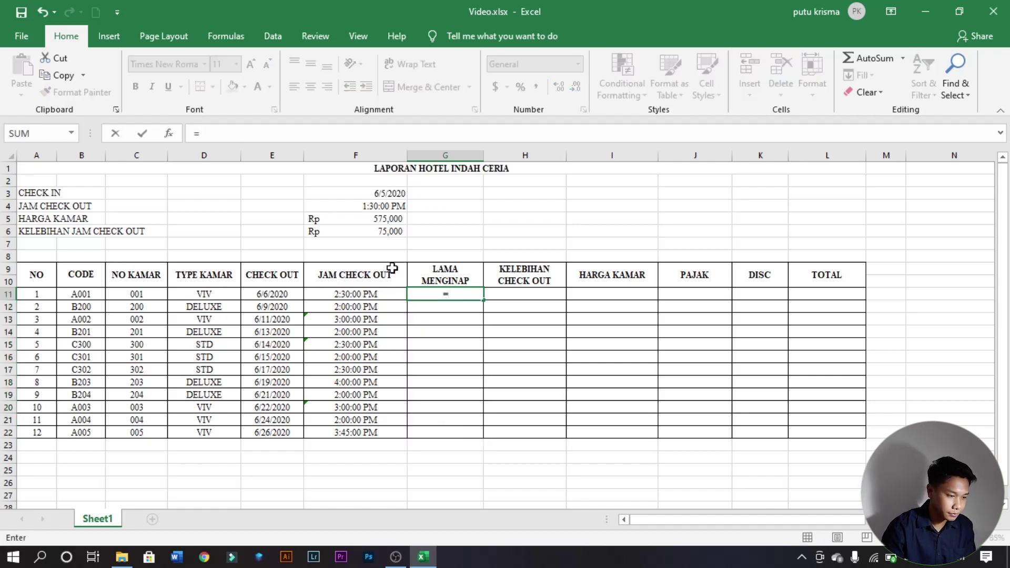
pyautogui.click(270, 294)
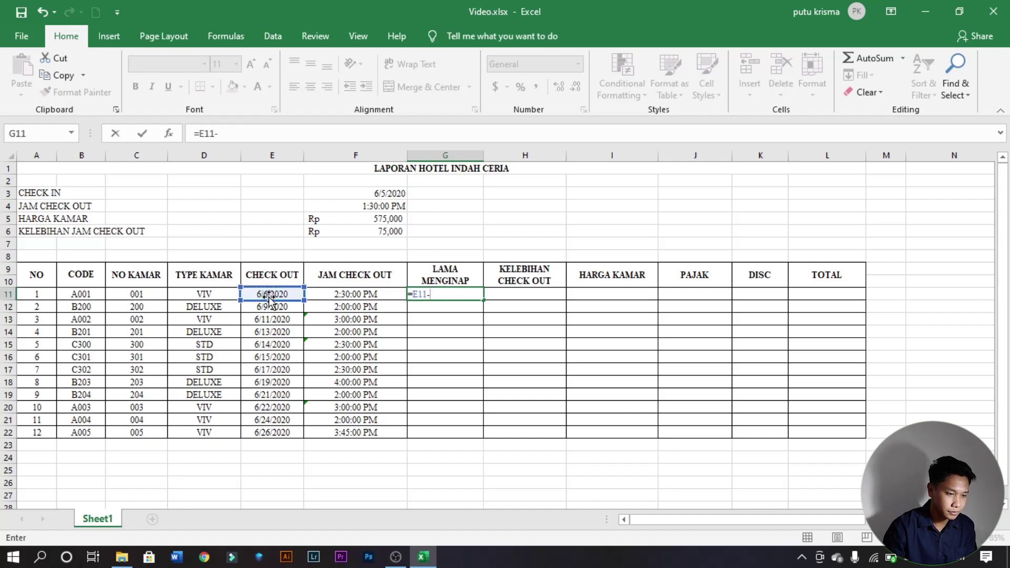
pyautogui.write('-')
pyautogui.click(362, 194)
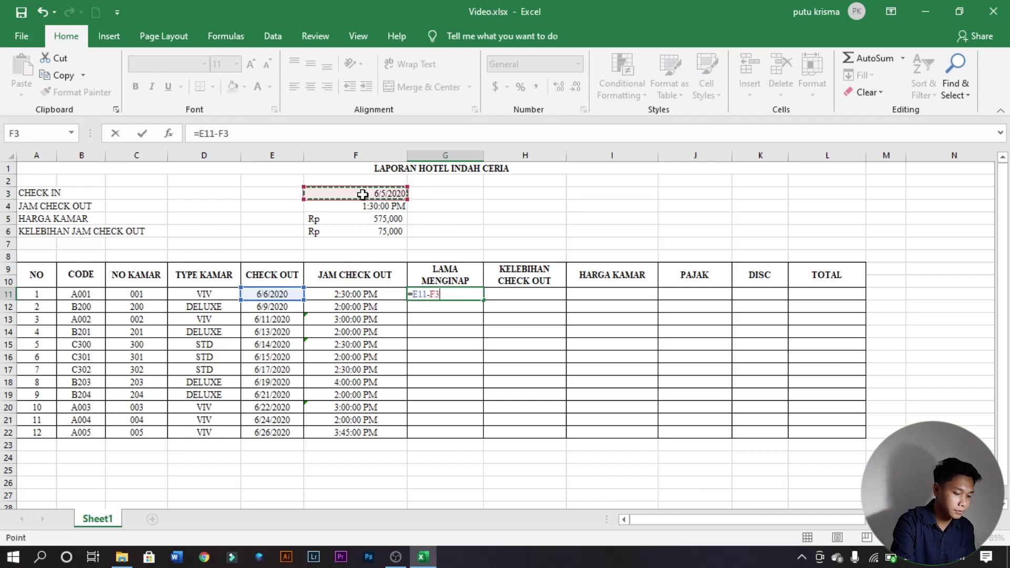
pyautogui.press('F4')
pyautogui.press('Return')
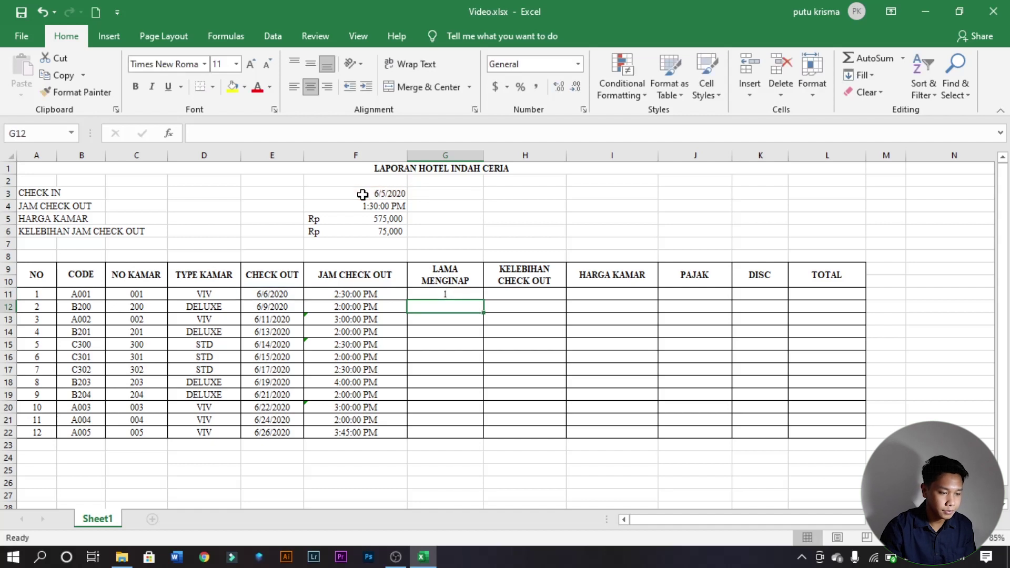
# - Fill the LAMA MENGINAP formula from G11 down to G22 and check the first and last formulas
pyautogui.click(470, 295)
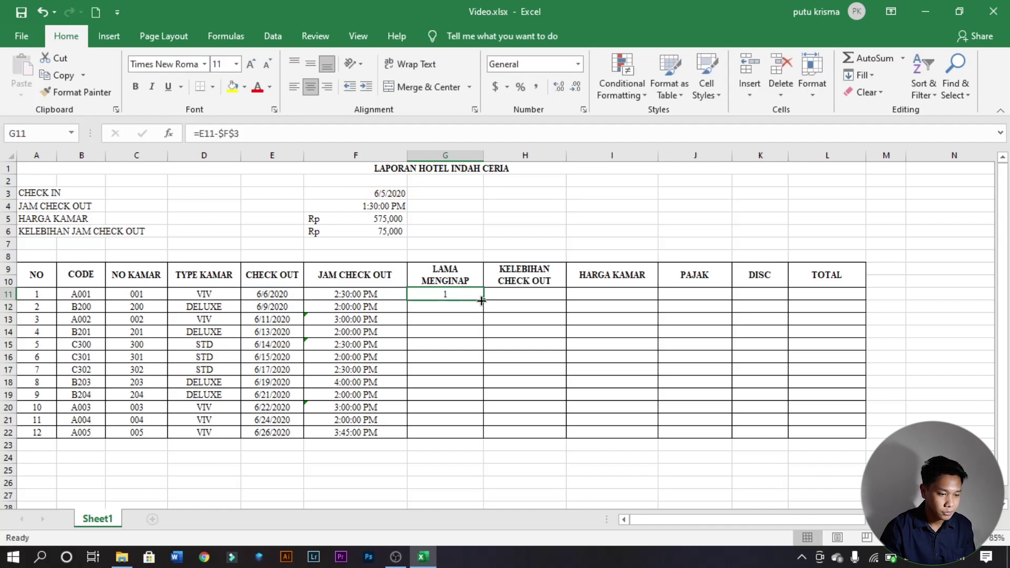
pyautogui.moveTo(482, 300); pyautogui.dragTo(483, 440)
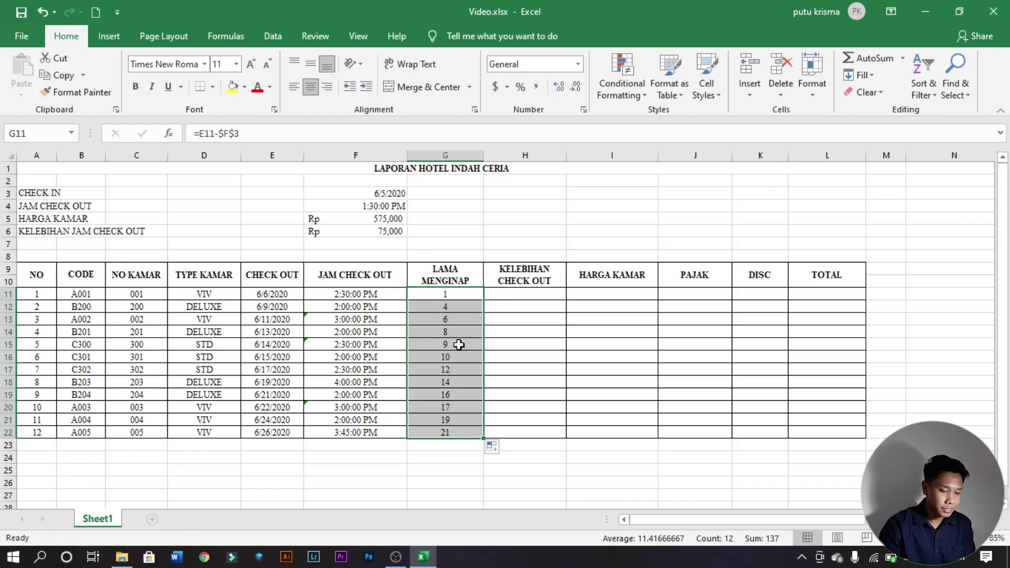
pyautogui.click(454, 295)
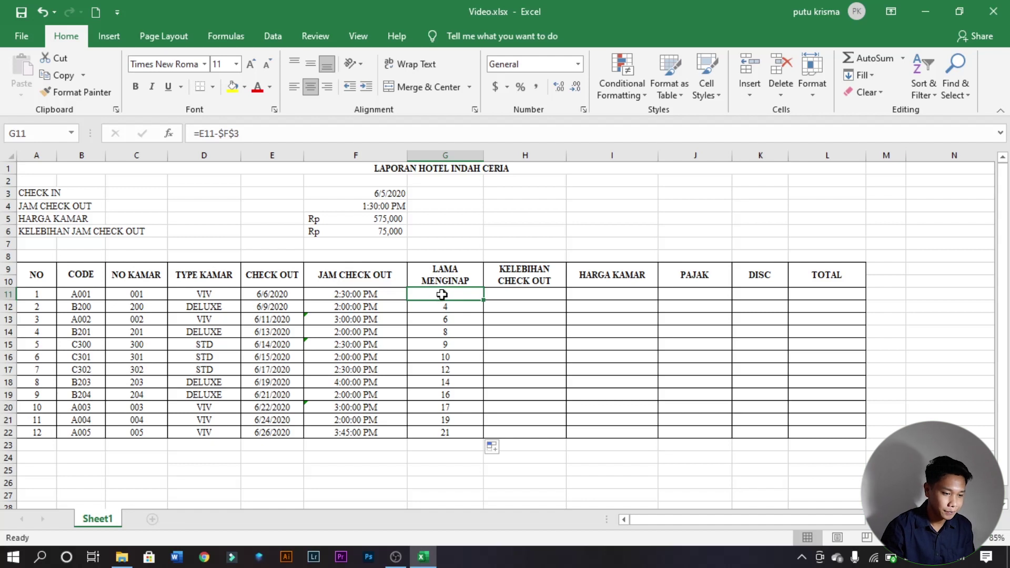
pyautogui.click(461, 433)
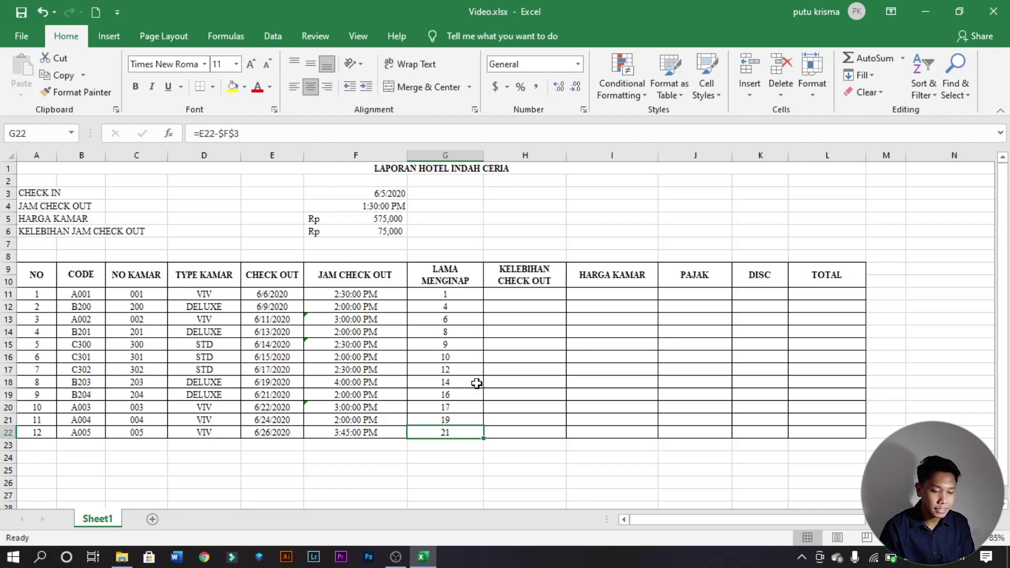
# - Start the KELEBIHAN CHECK OUT formula in H11 with =(F11-$F$4), subtracting the standard check-out time as an absolute reference
pyautogui.click(524, 295)
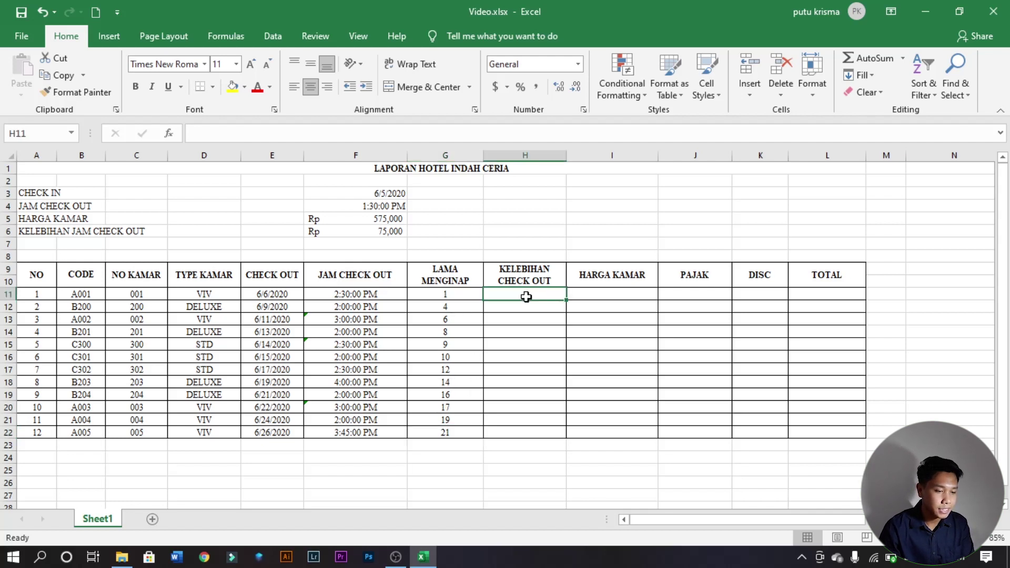
pyautogui.click(381, 207)
pyautogui.click(518, 296)
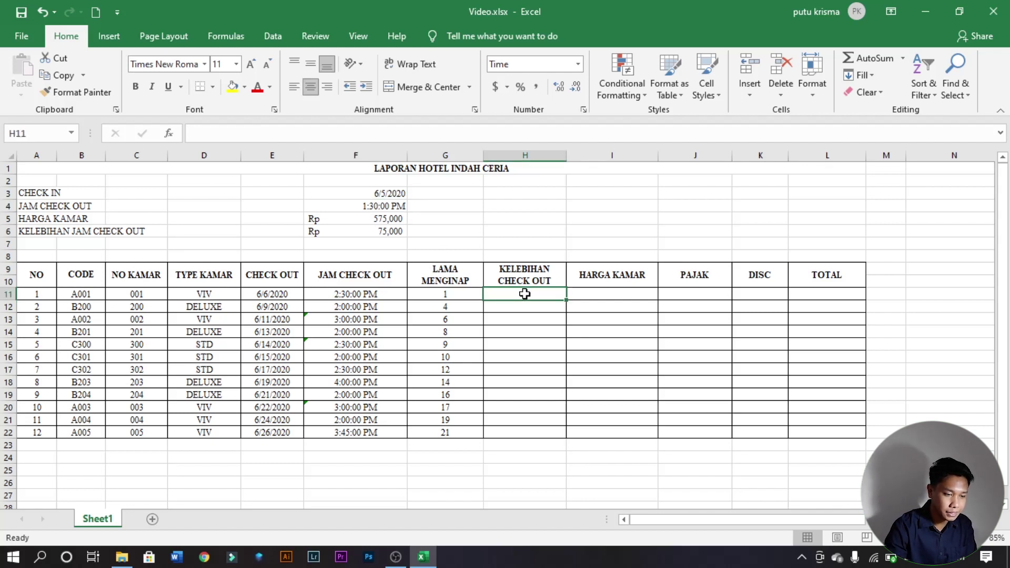
pyautogui.write('=(')
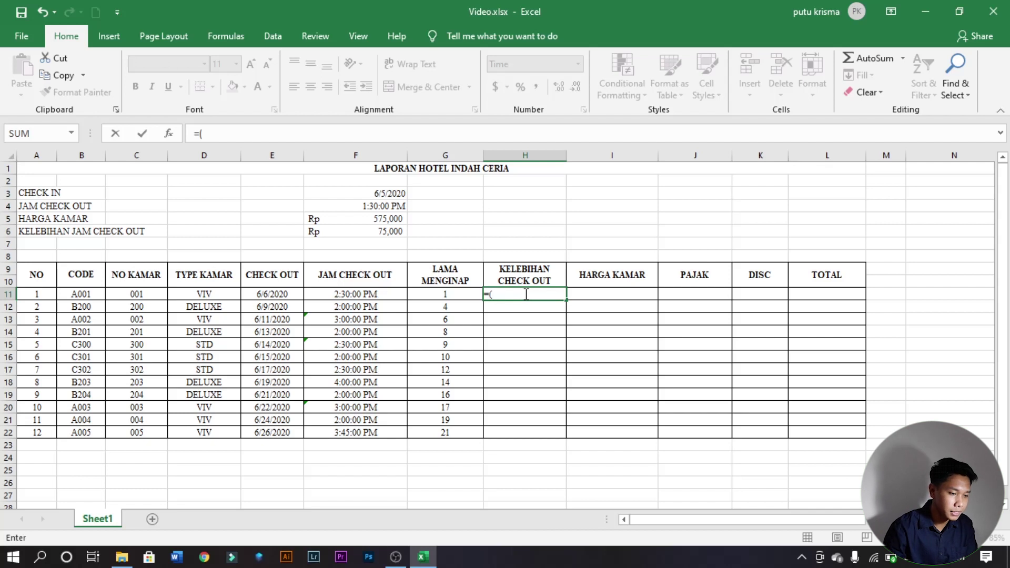
pyautogui.click(375, 295)
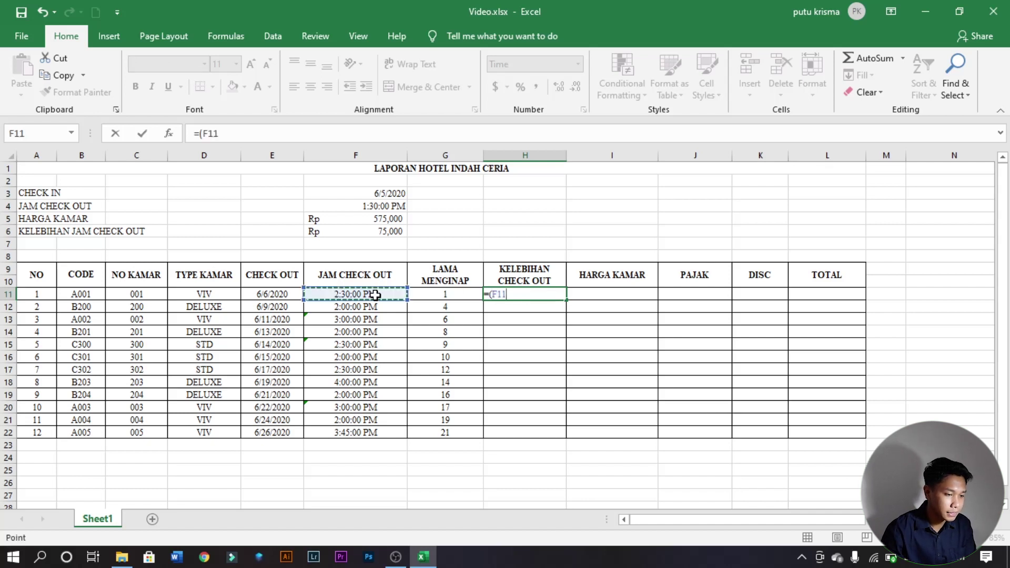
pyautogui.write('-')
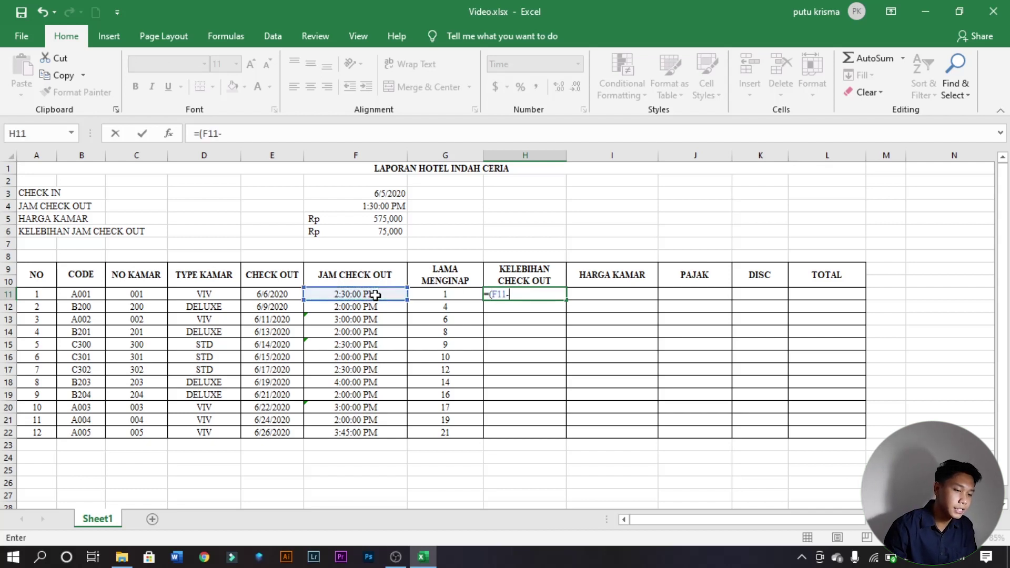
pyautogui.click(373, 208)
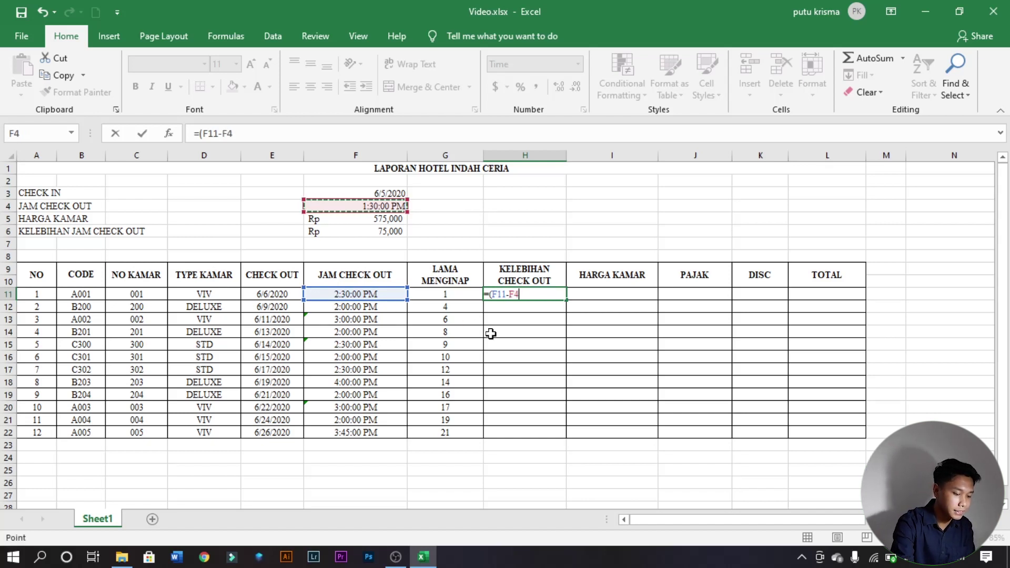
pyautogui.press('F4')
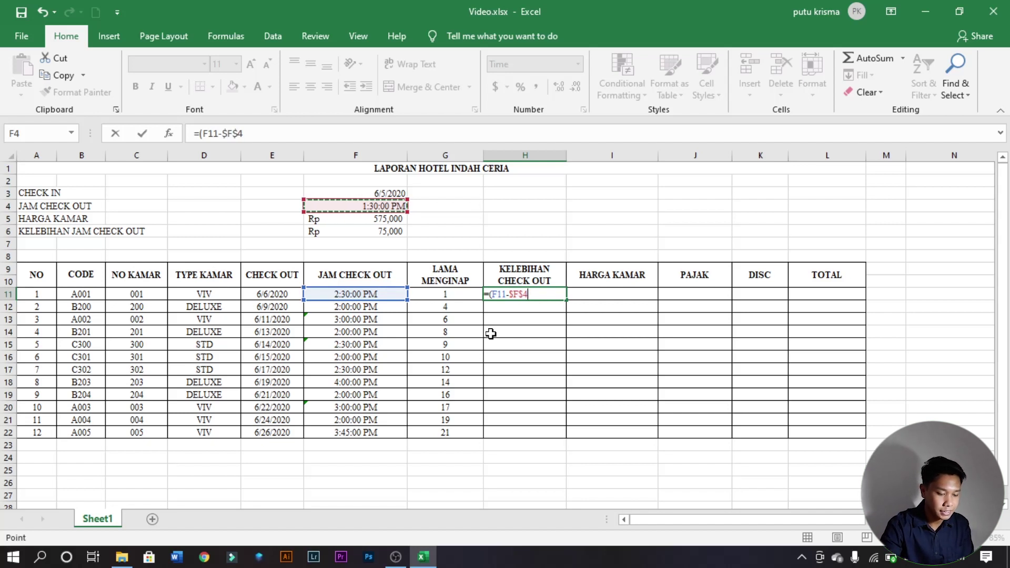
pyautogui.write(')')
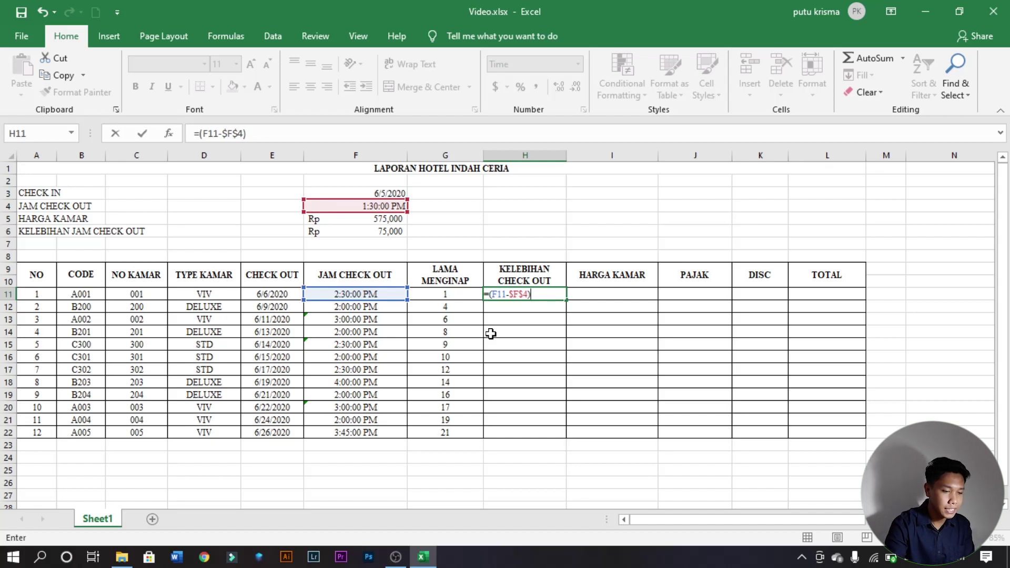
# - Complete H11's formula as =(F11-$F$4)*24*$F$6 and fill it down to H22
pyautogui.write('24*')
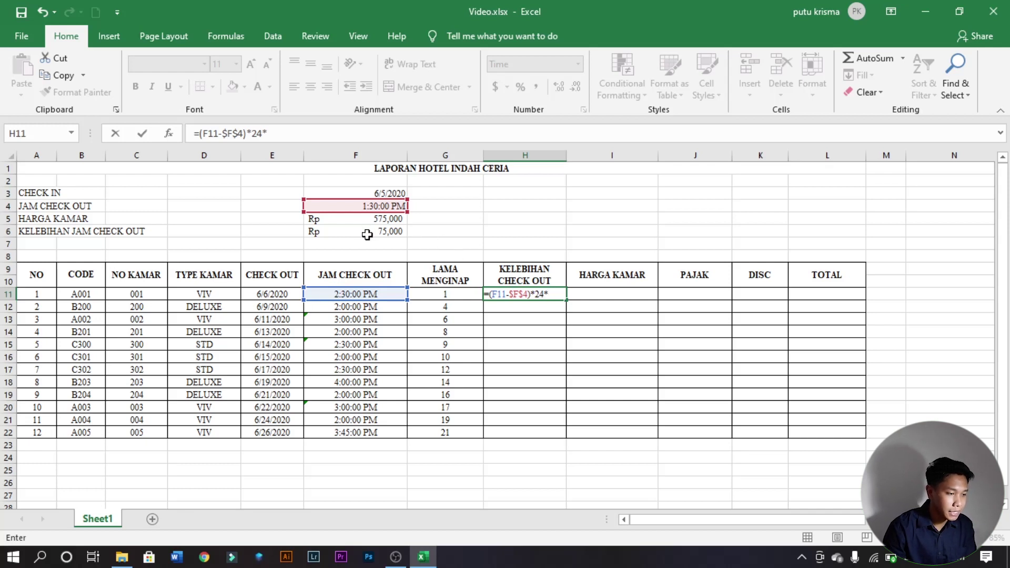
pyautogui.click(367, 235)
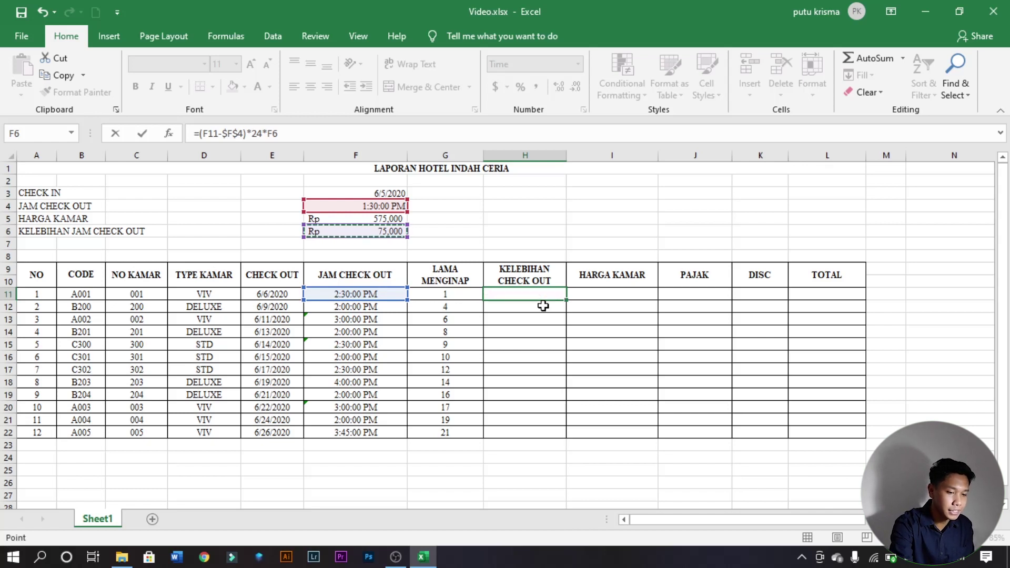
pyautogui.press('F4')
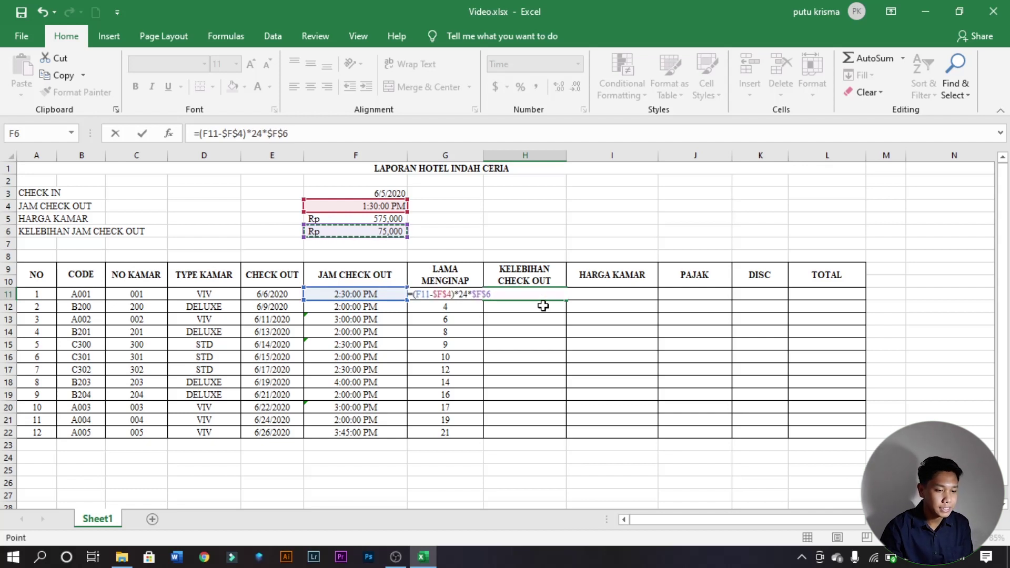
pyautogui.press('Return')
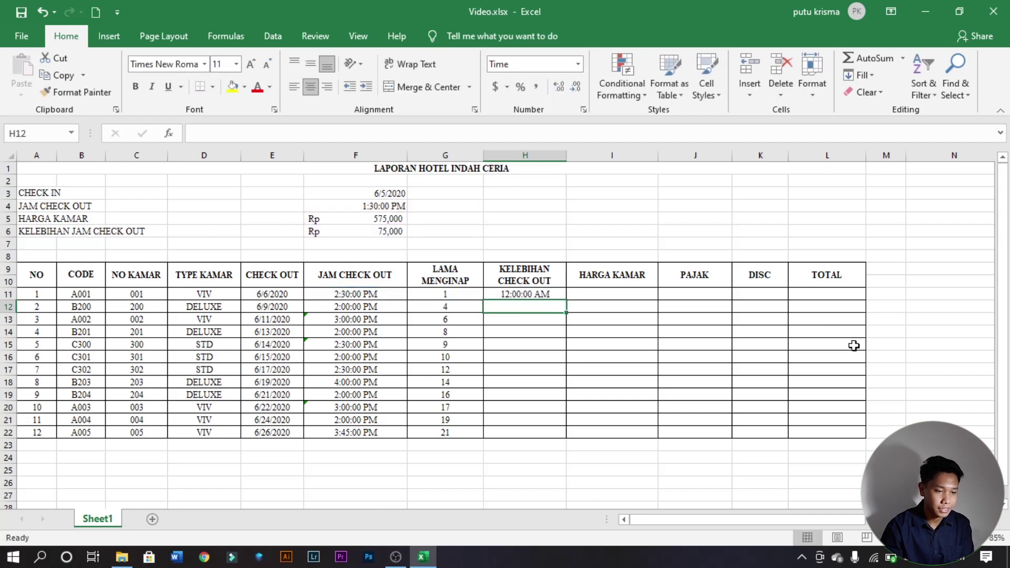
pyautogui.click(552, 296)
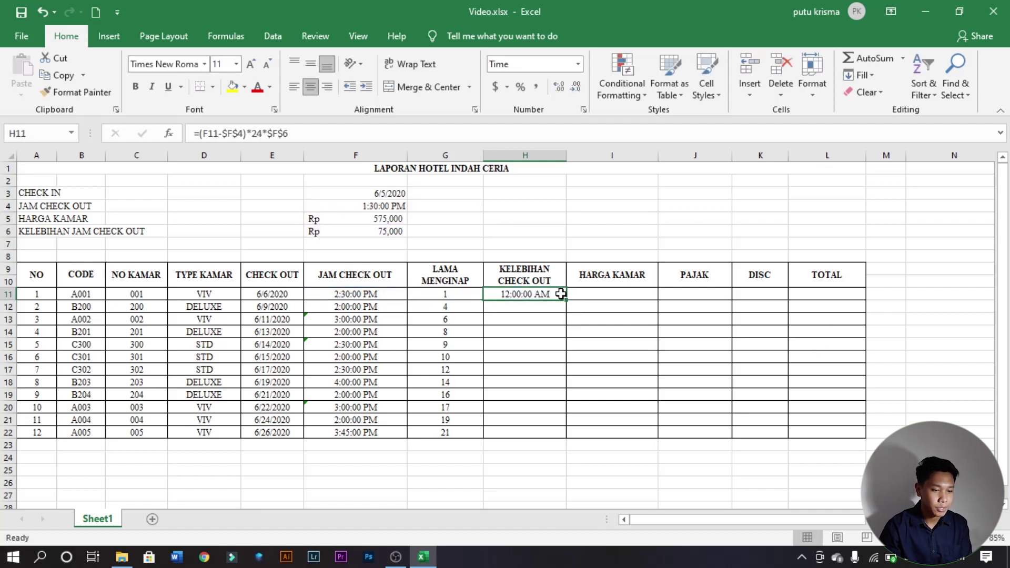
pyautogui.moveTo(565, 299); pyautogui.dragTo(565, 440)
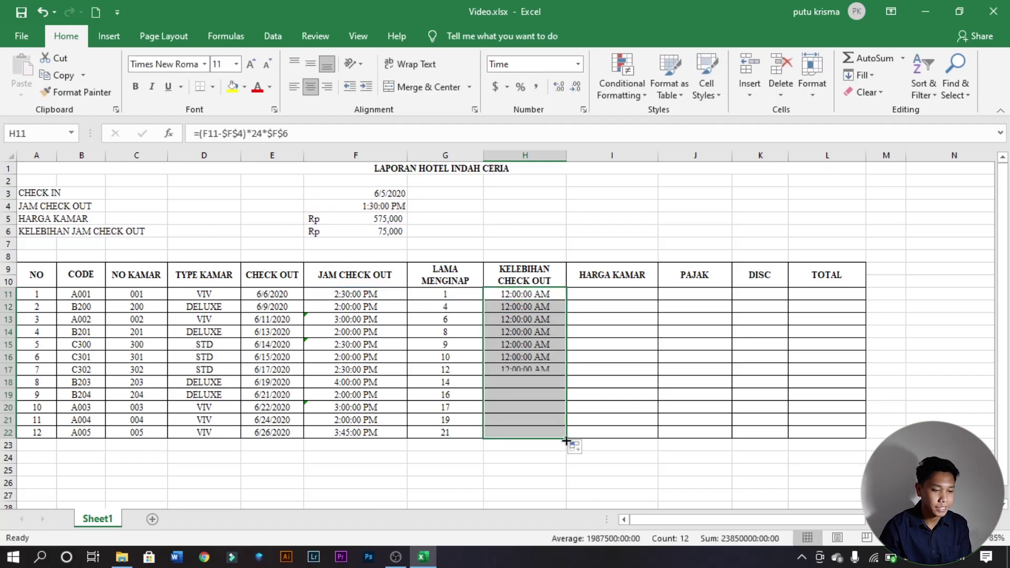
# - Check the filled formulas in H11 to H13 and format H11:H22 as Accounting with the Rp symbol
pyautogui.click(530, 297)
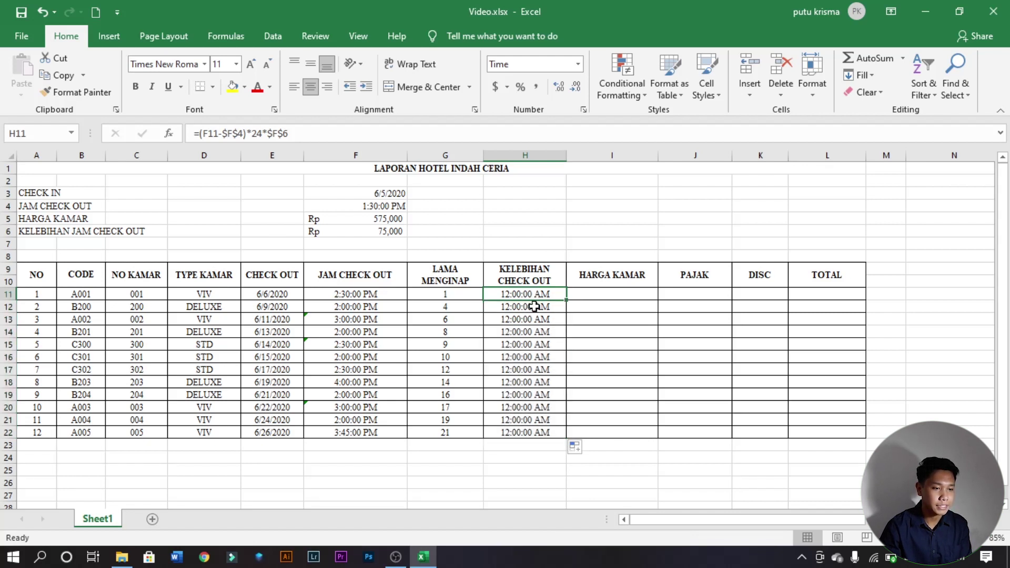
pyautogui.press('Down')
pyautogui.press('Down')
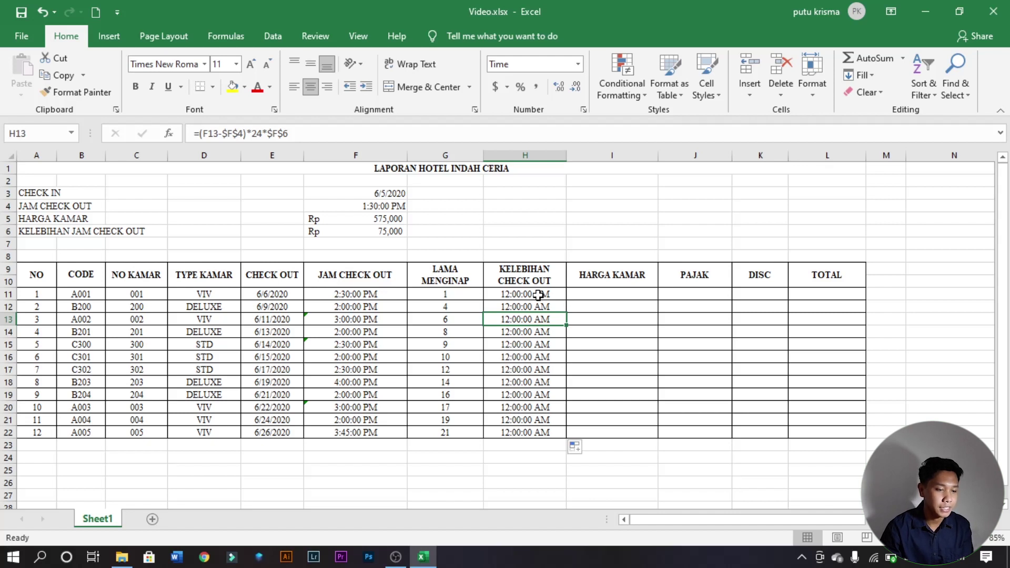
pyautogui.moveTo(538, 296); pyautogui.dragTo(539, 428)
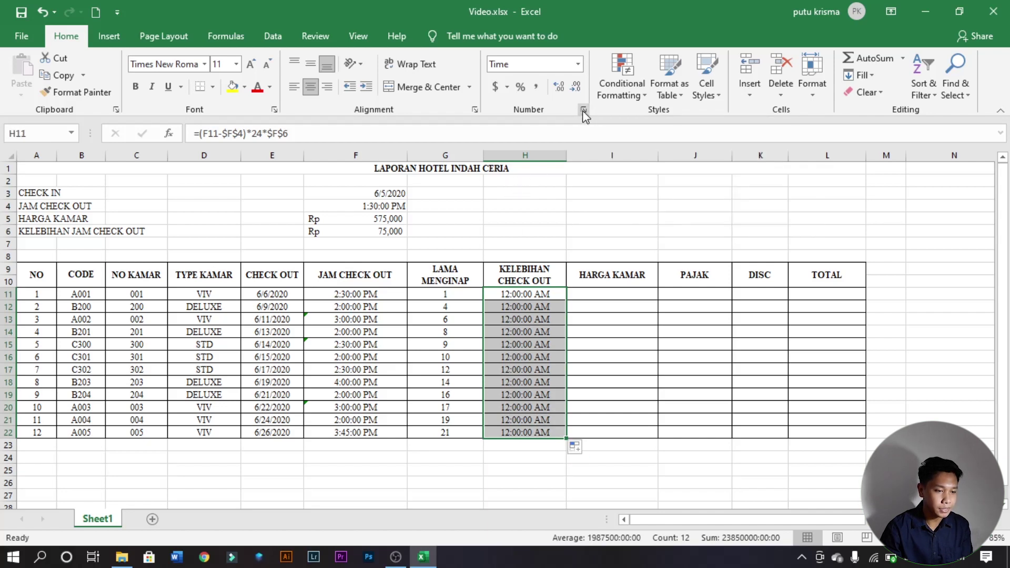
pyautogui.click(583, 110)
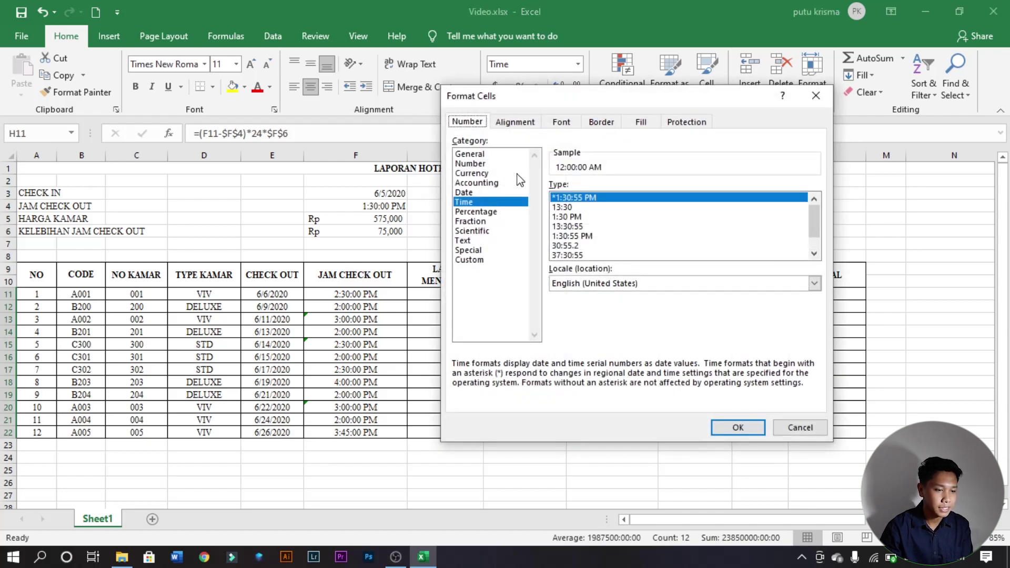
pyautogui.click(489, 184)
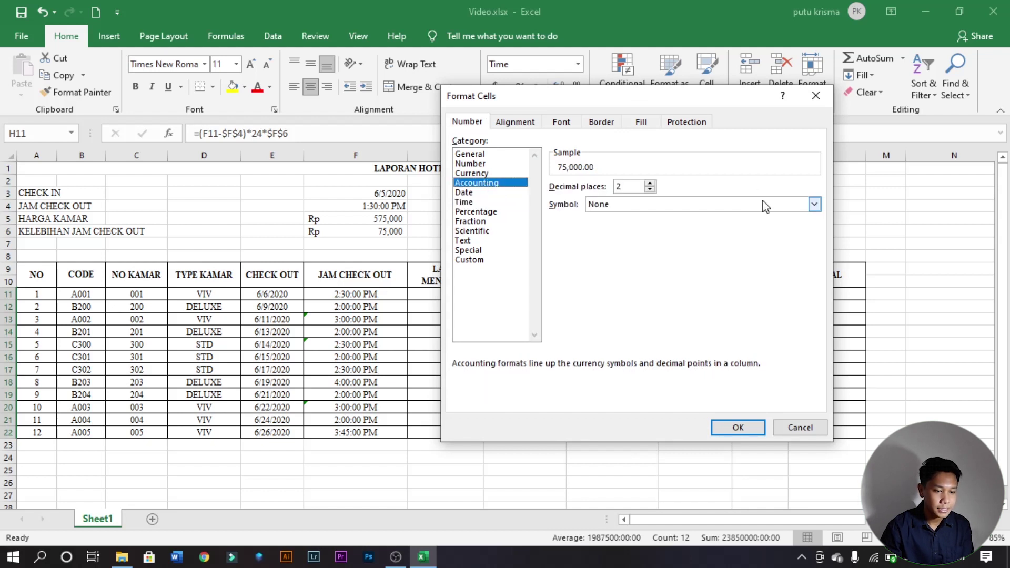
pyautogui.click(797, 206)
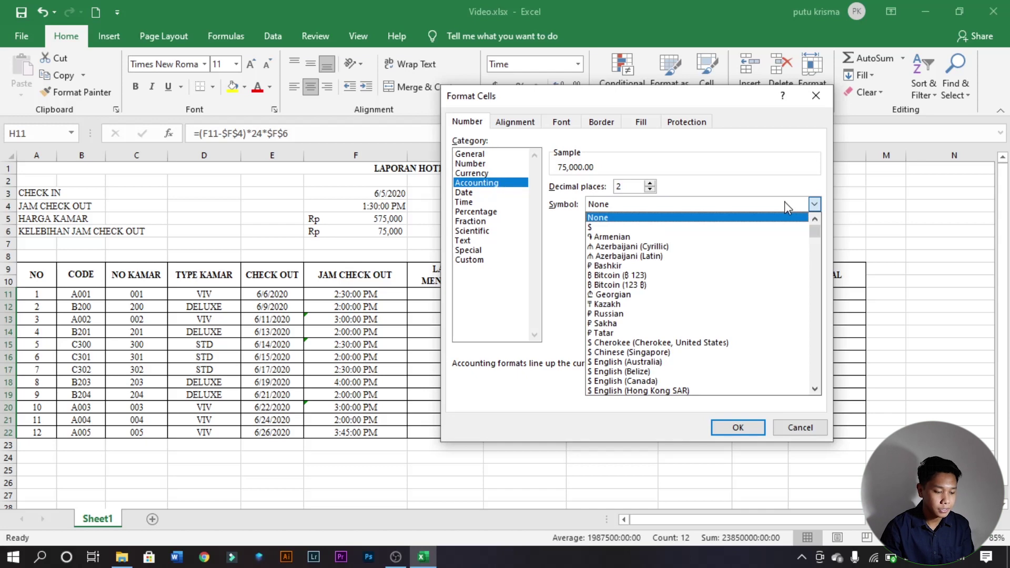
pyautogui.moveTo(814, 231); pyautogui.dragTo(804, 299)
pyautogui.click(666, 237)
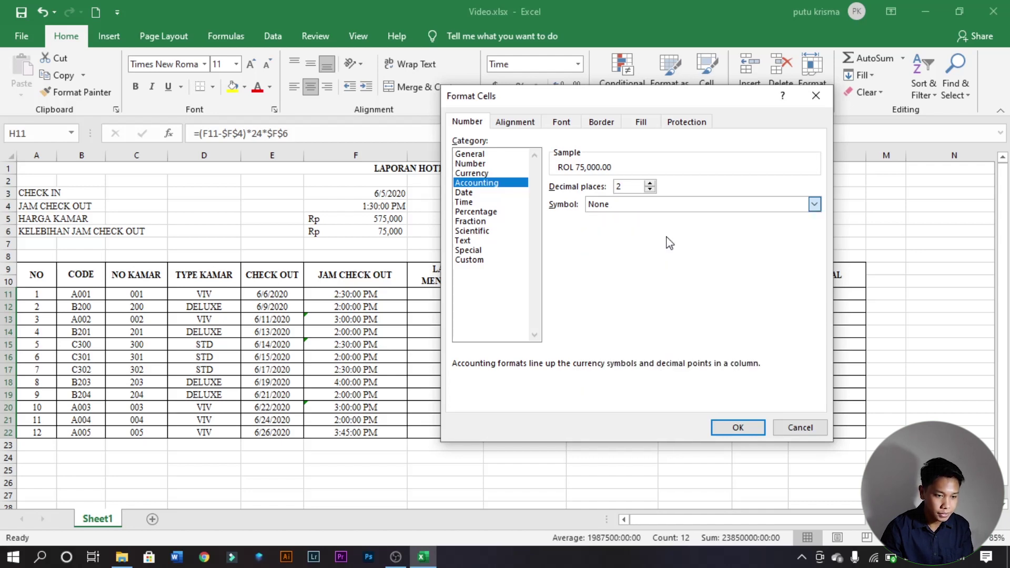
pyautogui.click(743, 426)
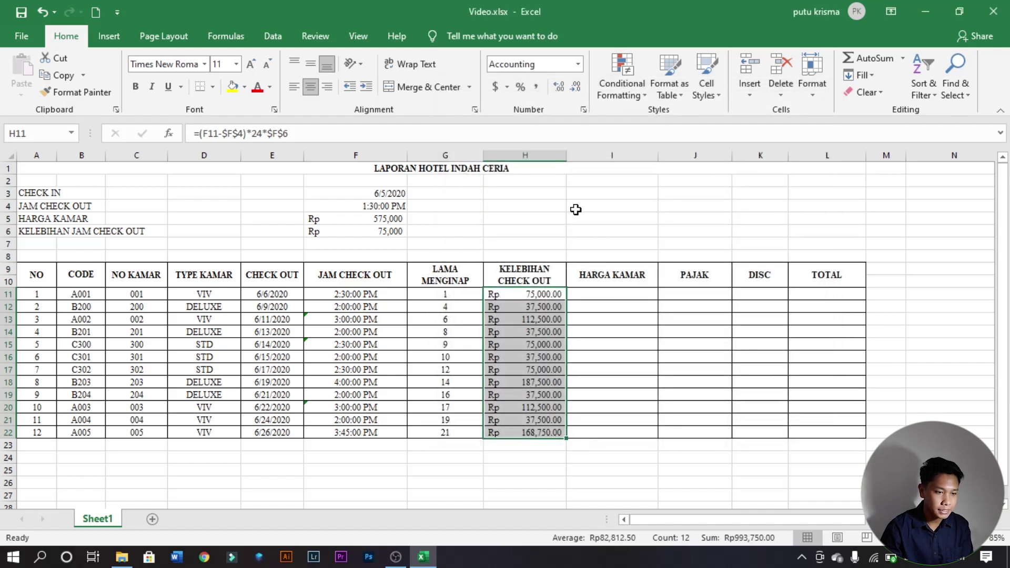
# - Widen column H and check the KELEBIHAN CHECK OUT amounts and formulas down to H22
pyautogui.moveTo(567, 157); pyautogui.dragTo(589, 159)
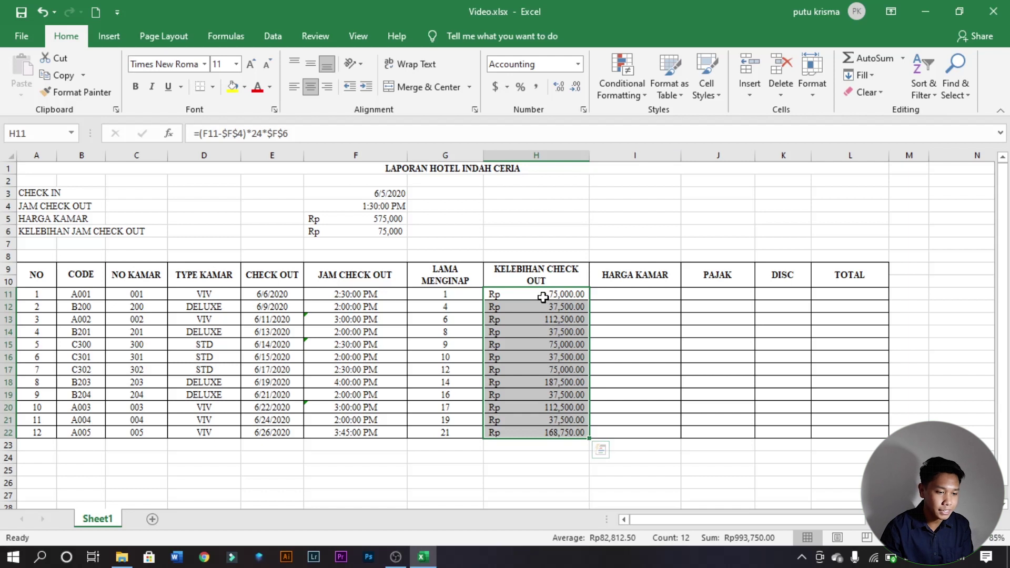
pyautogui.moveTo(550, 298); pyautogui.dragTo(552, 433)
pyautogui.click(538, 322)
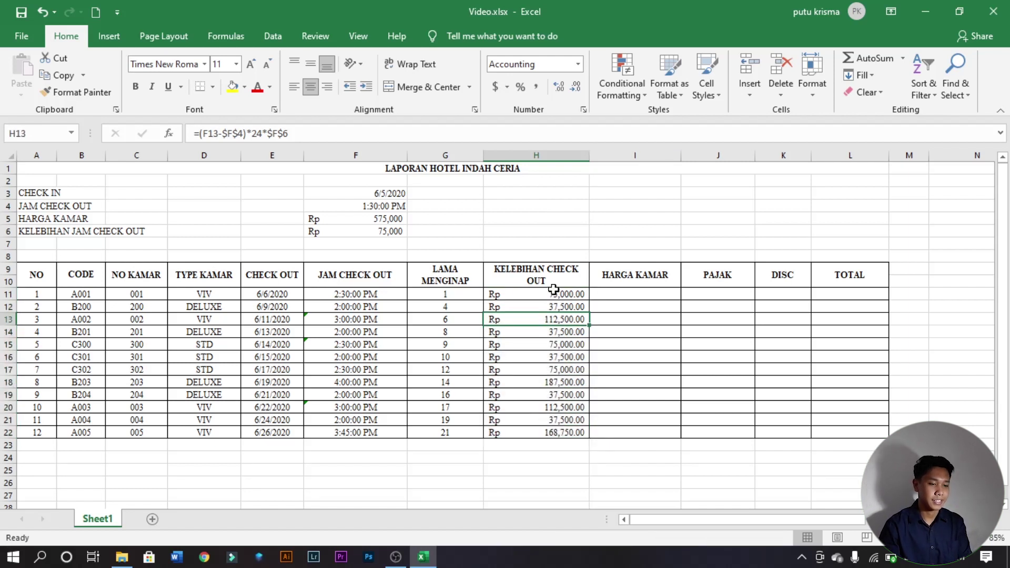
pyautogui.click(551, 430)
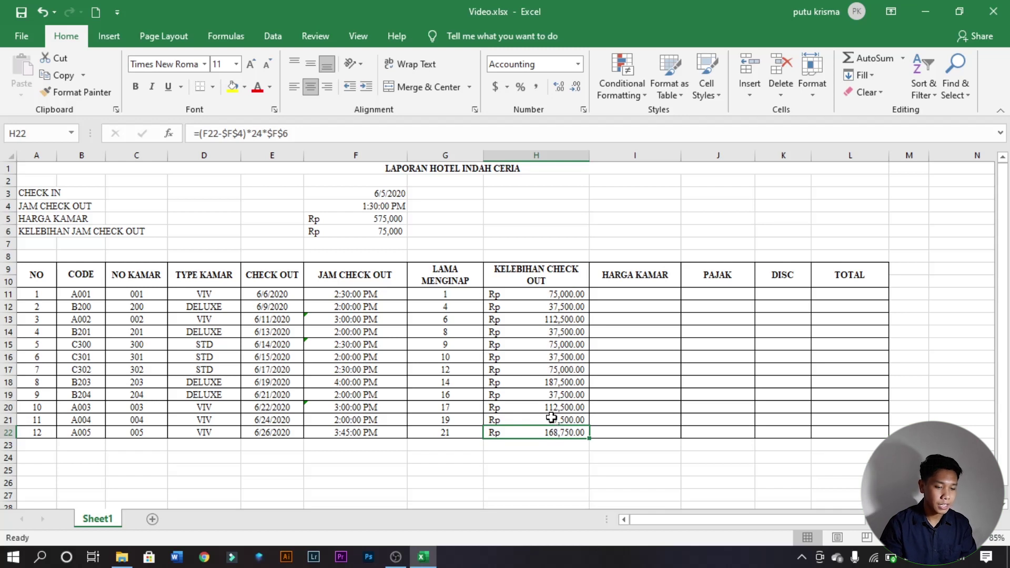
# - Enter =G11*$F$5 in I11 to calculate HARGA KAMAR from the length of stay and the absolute room rate
pyautogui.click(628, 294)
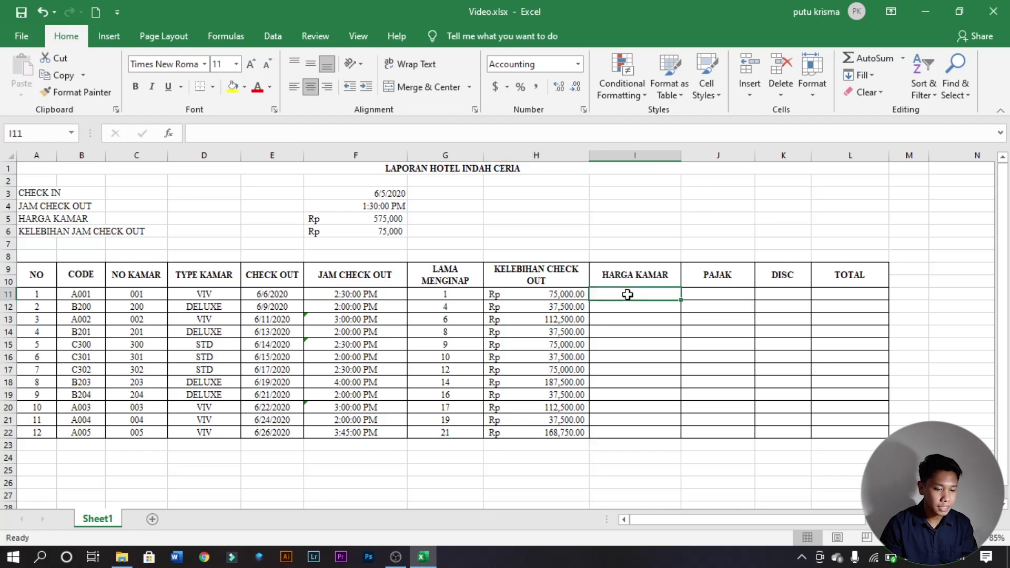
pyautogui.click(452, 293)
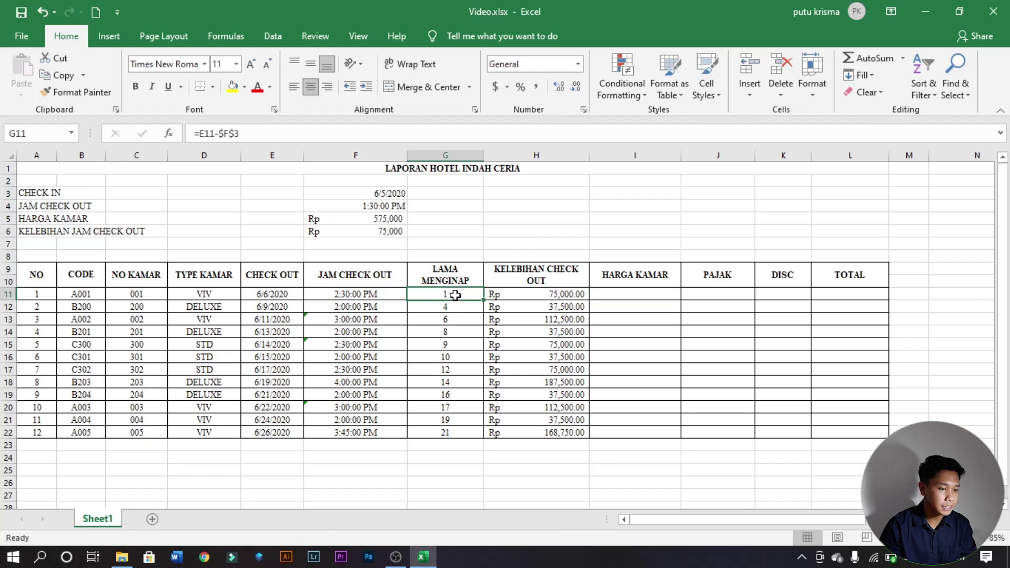
pyautogui.click(386, 219)
pyautogui.click(627, 294)
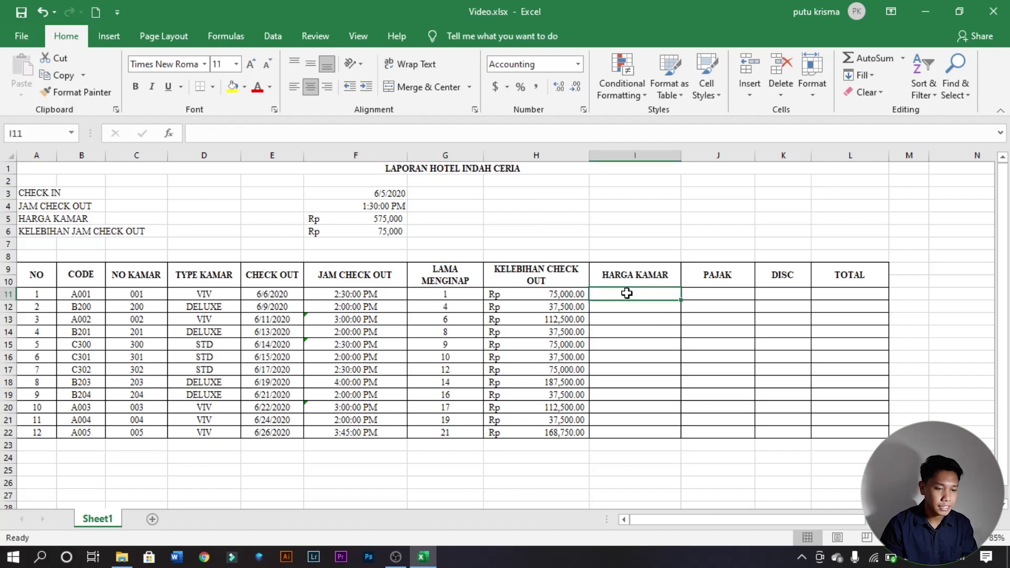
pyautogui.click(455, 292)
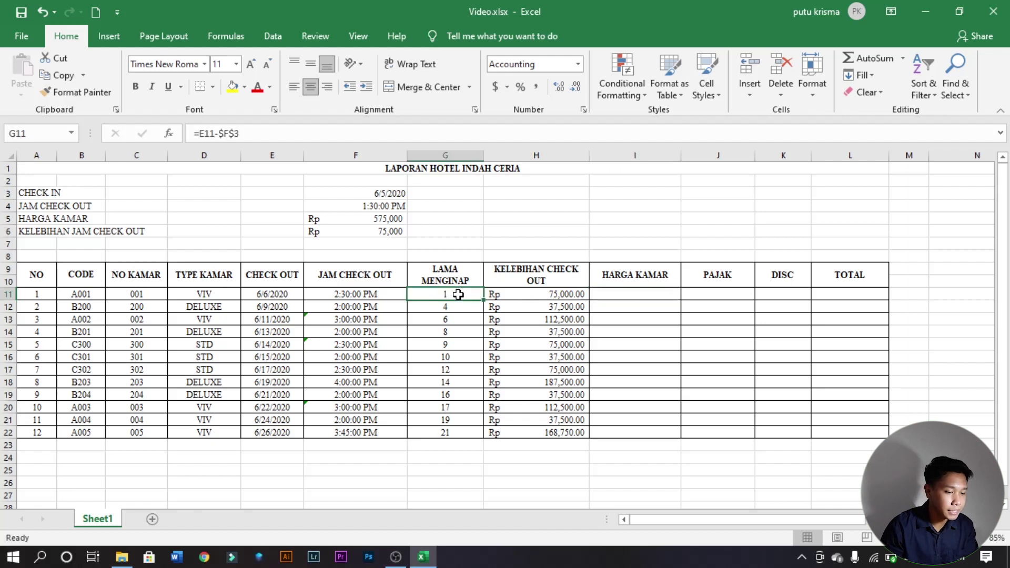
pyautogui.click(388, 221)
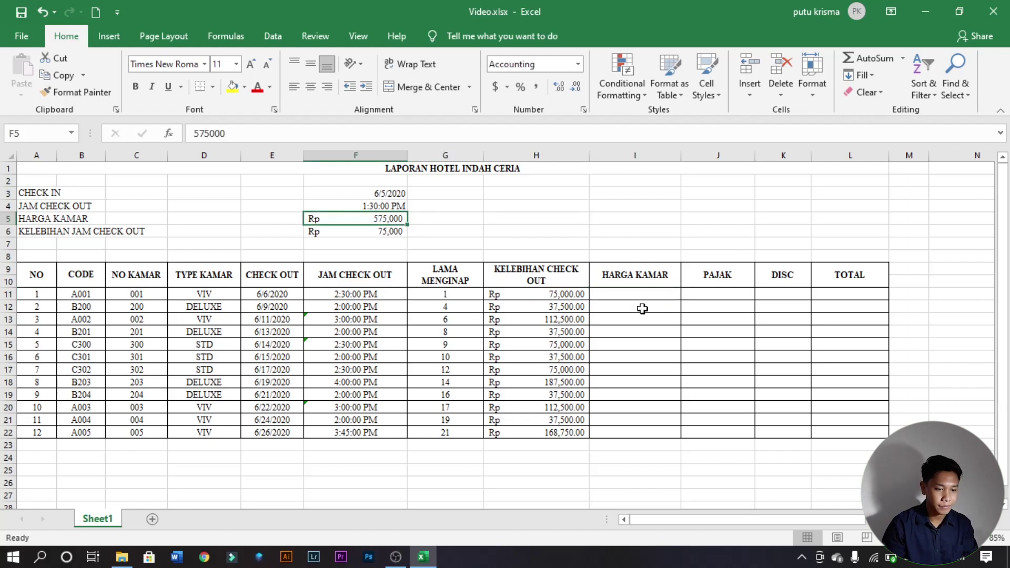
pyautogui.click(624, 293)
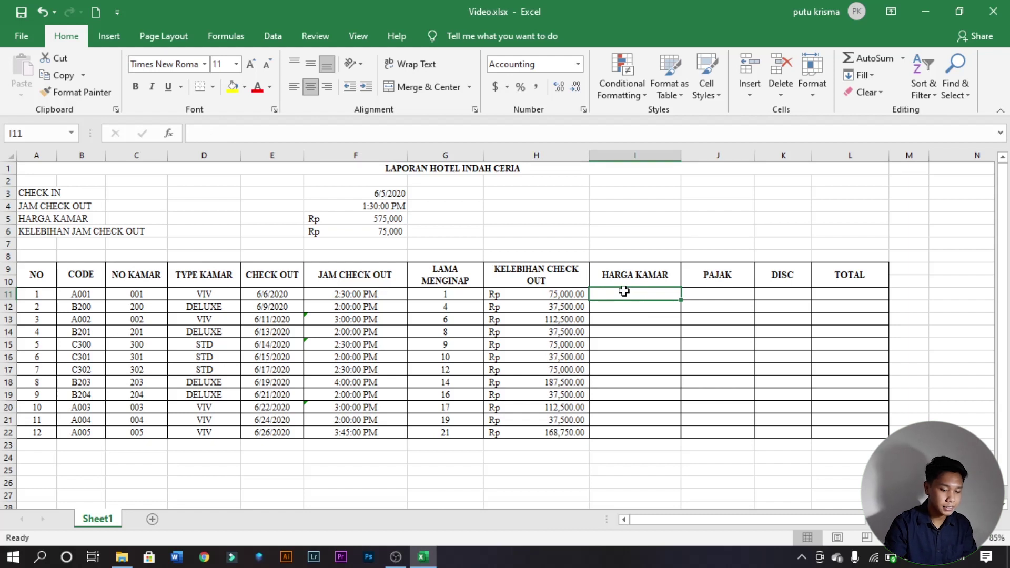
pyautogui.write('=')
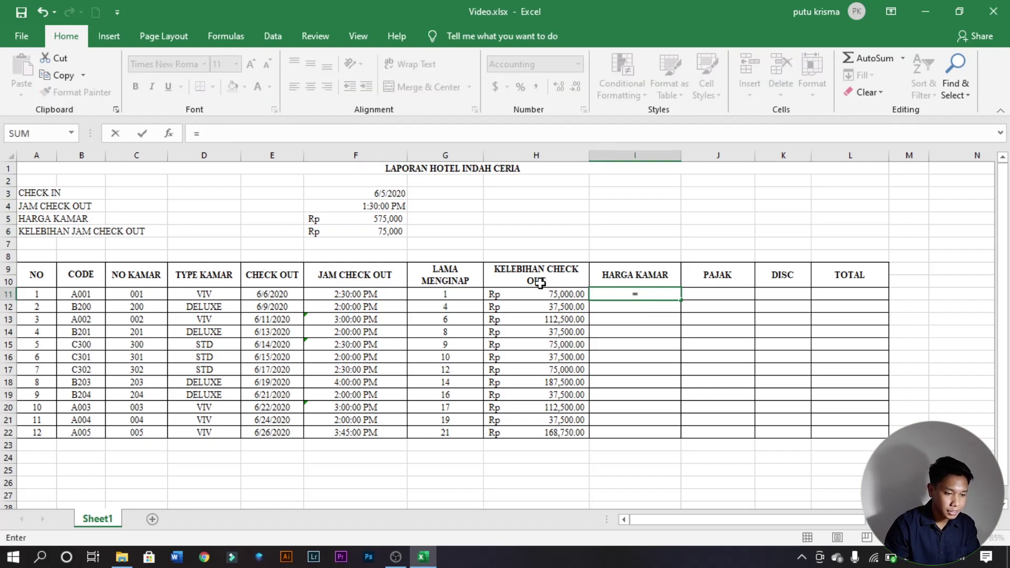
pyautogui.click(455, 295)
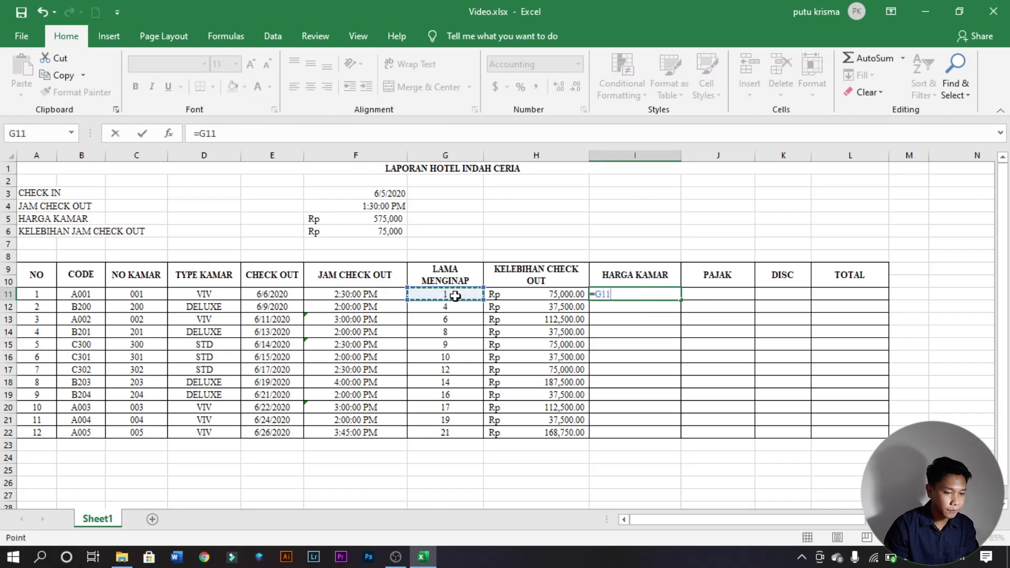
pyautogui.write('*')
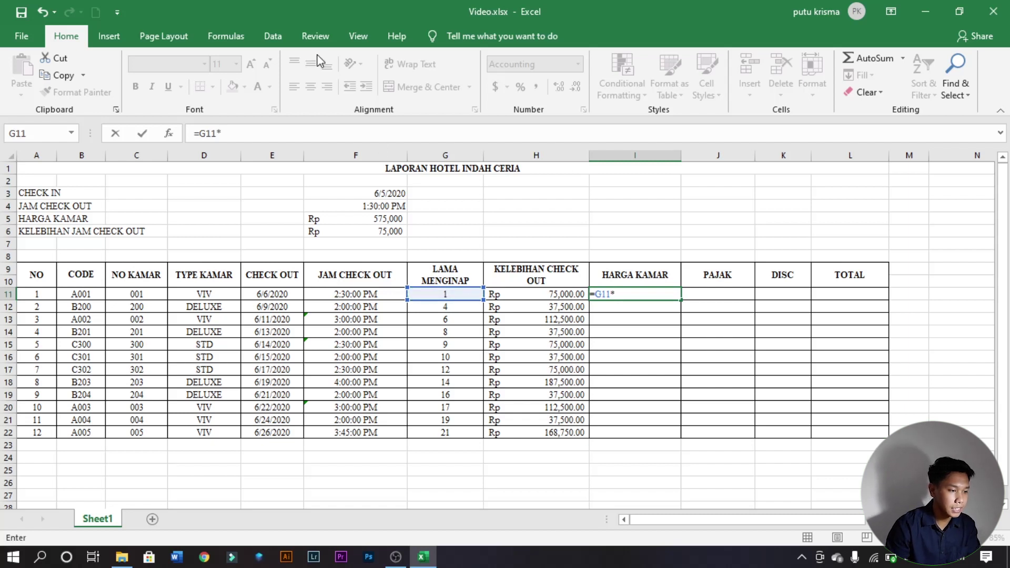
pyautogui.click(380, 220)
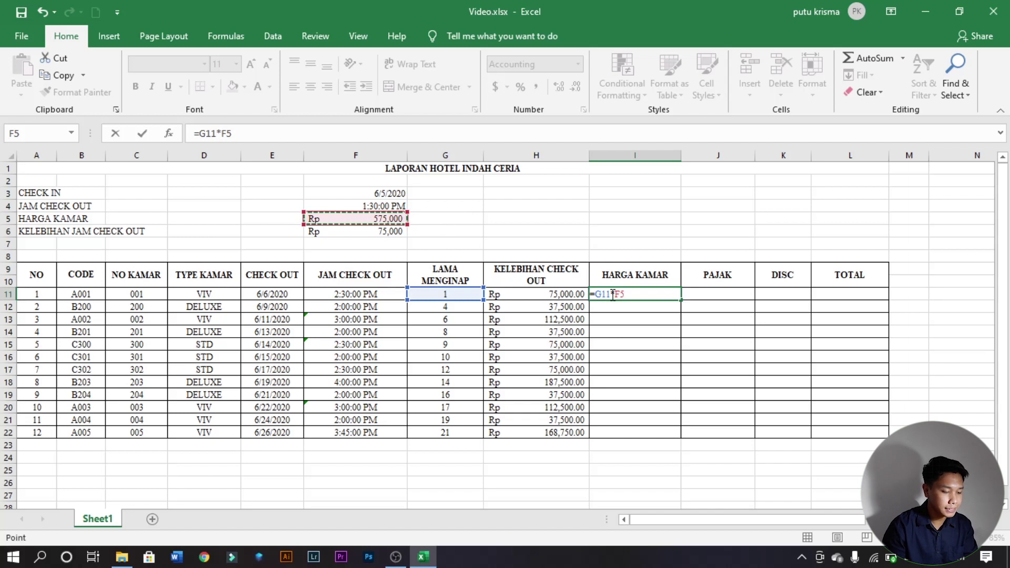
pyautogui.press('F4')
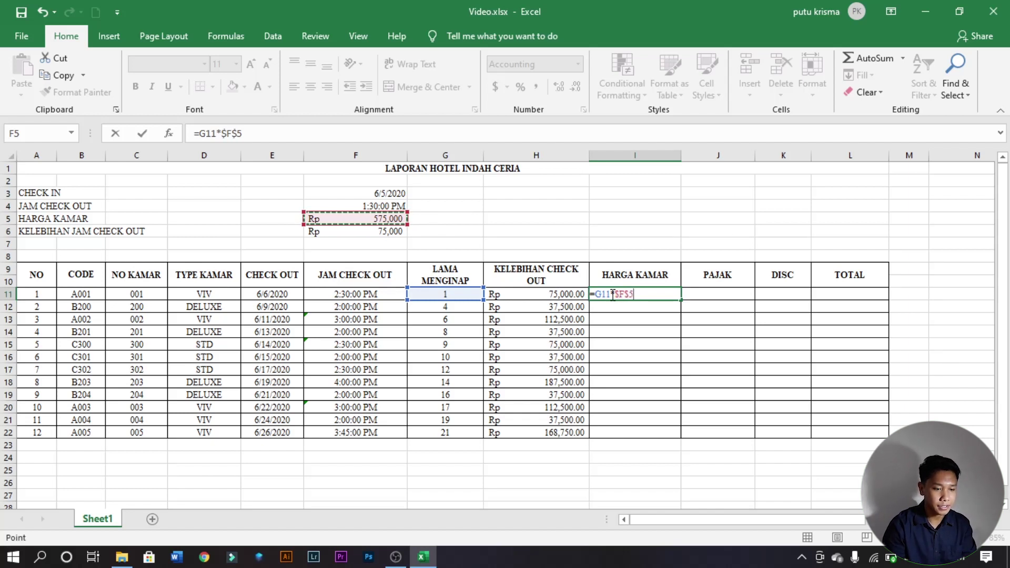
pyautogui.press('Return')
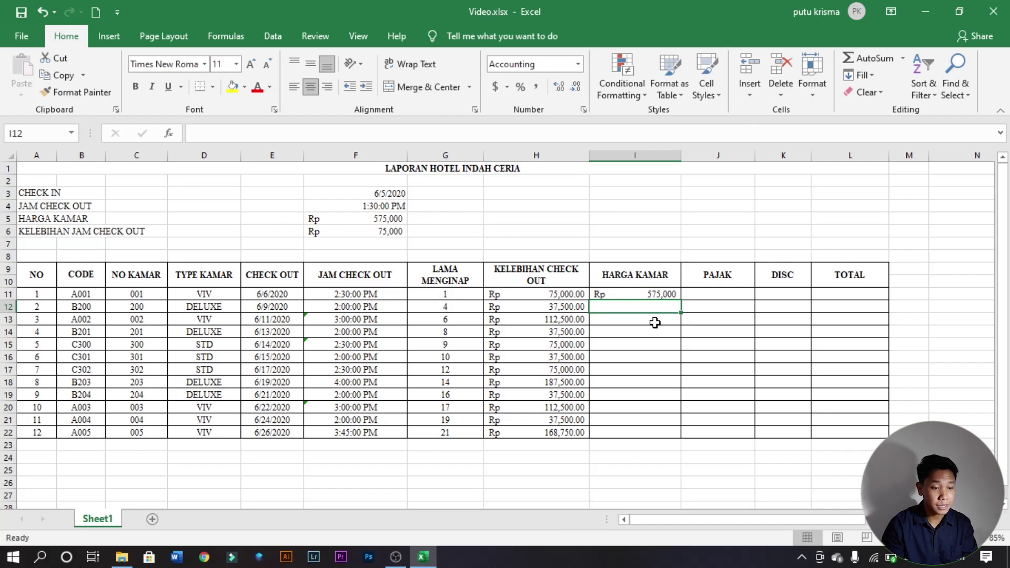
# - Fill the HARGA KAMAR formula from I11 down to I22 and check the formula in I22
pyautogui.click(648, 296)
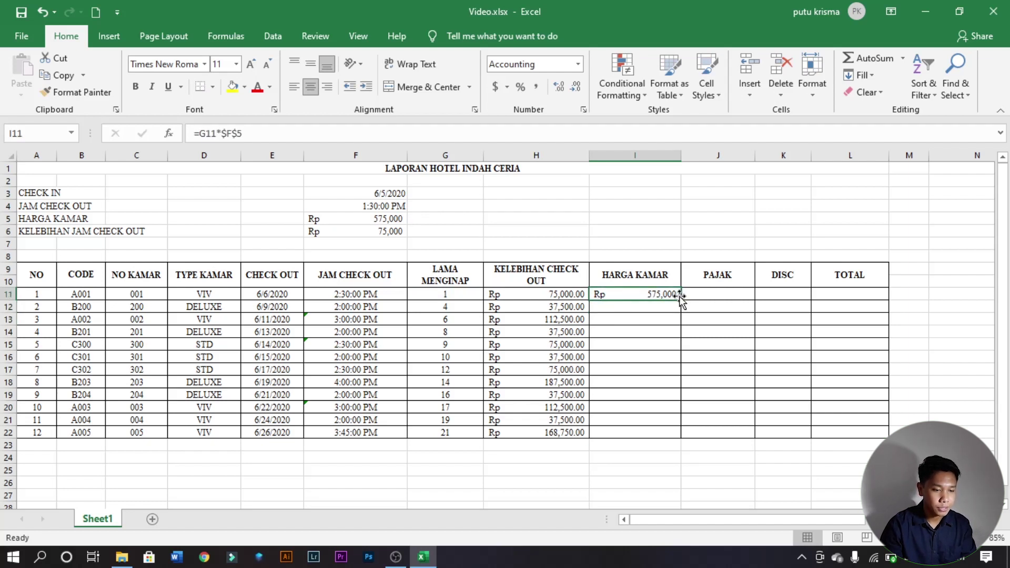
pyautogui.moveTo(681, 299); pyautogui.dragTo(681, 441)
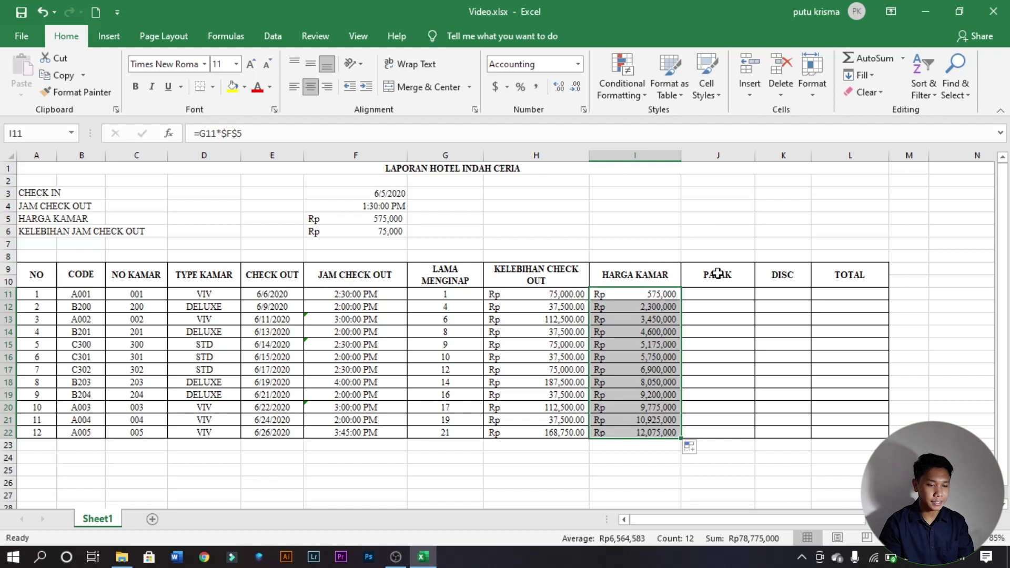
pyautogui.click(679, 436)
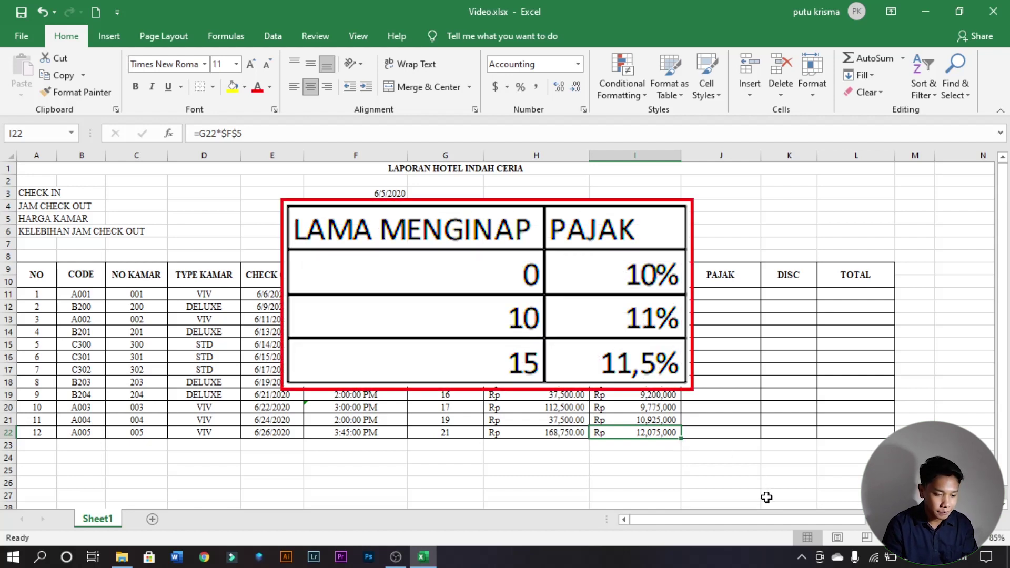
# - Title a lookup table "Tabel Data 1" in N8 and enter the headers LAMA MENGINAP in N9 and PAJAK in O9
pyautogui.moveTo(767, 522); pyautogui.dragTo(847, 521)
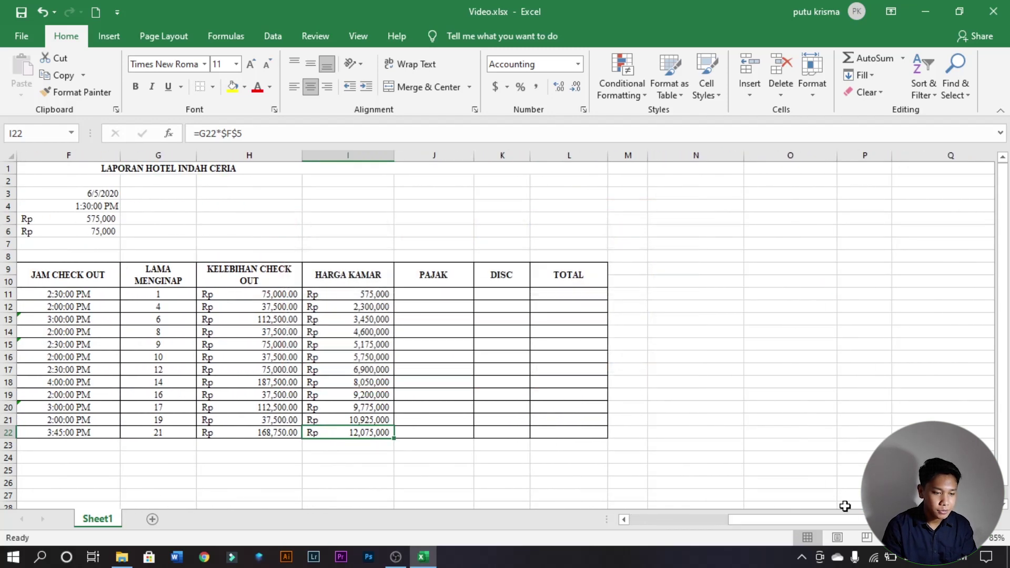
pyautogui.click(695, 256)
pyautogui.press('capslock')
pyautogui.write('Tabel Data')
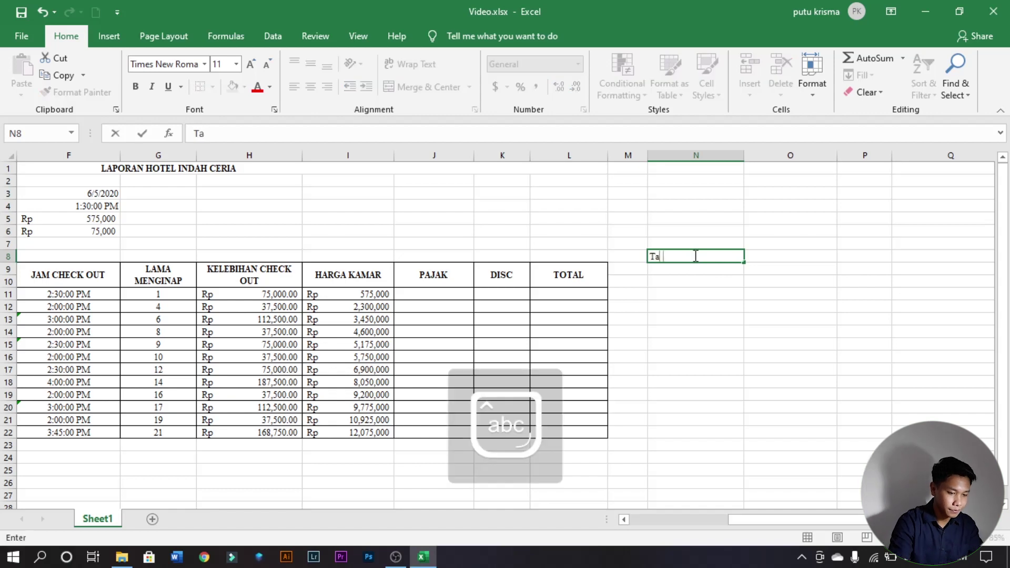
pyautogui.press('Return')
pyautogui.press('capslock')
pyautogui.write('LAMA MENGINAP')
pyautogui.press('Tab')
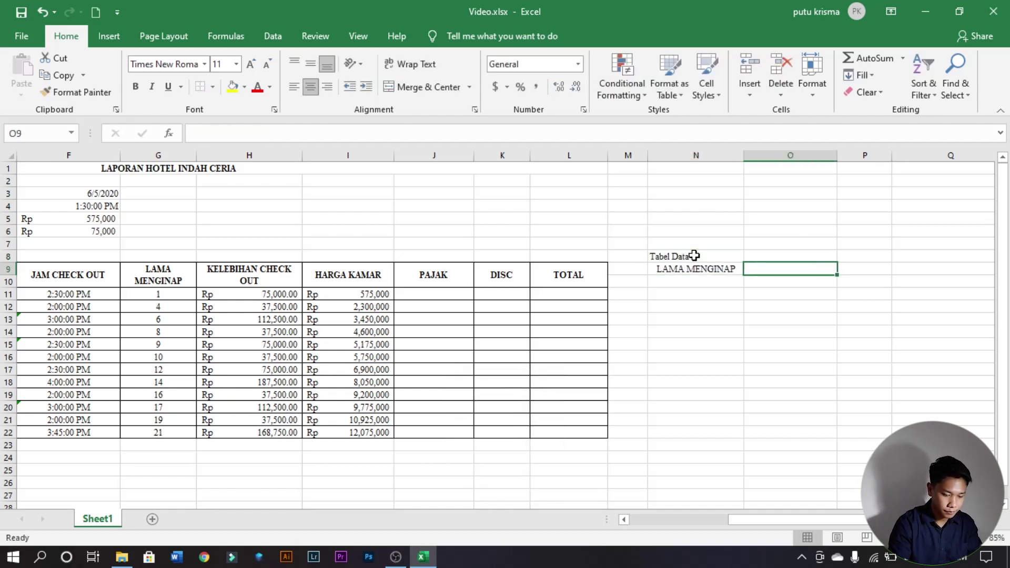
pyautogui.write('PAJAK')
pyautogui.press('Return')
# - Enter the stay thresholds 0, 10 and 15 in N10:N12 and the tax rates 10%, 11% and 11.5% in O10:O12
pyautogui.write('0 10 15')
pyautogui.press('Tab')
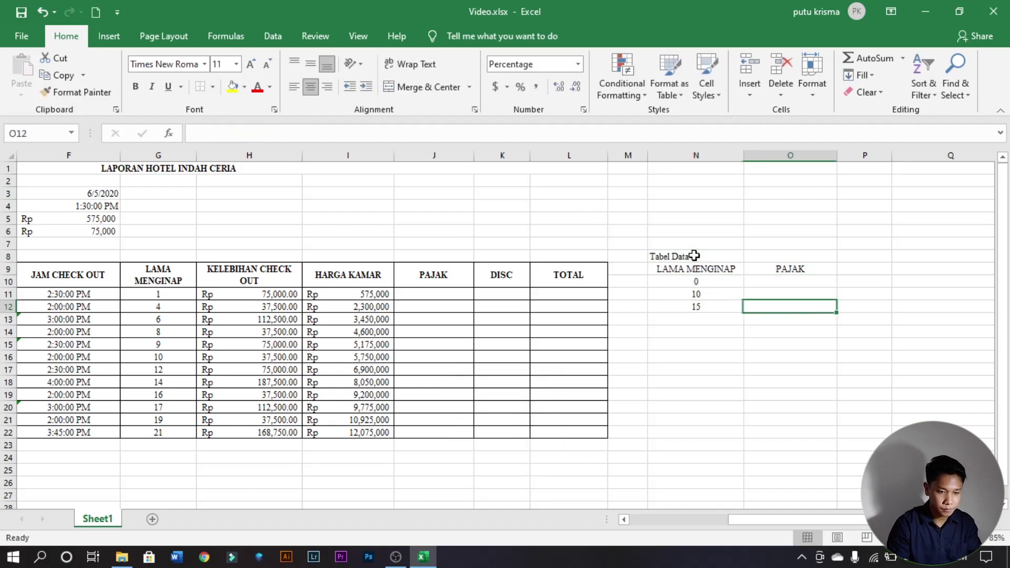
pyautogui.press('Up')
pyautogui.press('Up')
pyautogui.write('10%')
pyautogui.press('Return')
pyautogui.write('11%')
pyautogui.press('Return')
pyautogui.write('11.5%')
pyautogui.click(700, 282)
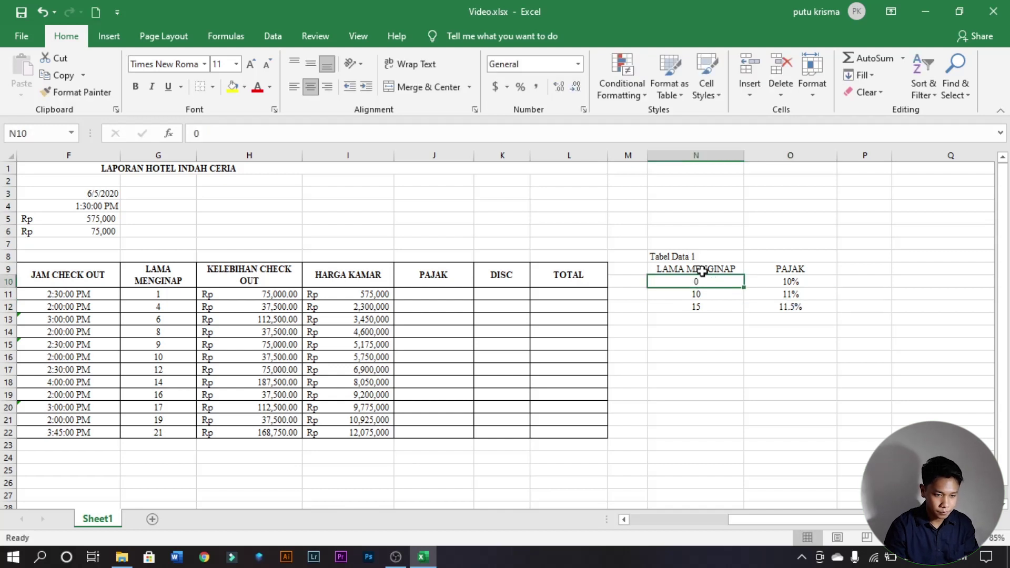
# - Apply all borders to the tax lookup table N9:O12 and make its header row bold
pyautogui.moveTo(701, 270); pyautogui.dragTo(795, 306)
pyautogui.click(213, 87)
pyautogui.click(231, 212)
pyautogui.moveTo(707, 270); pyautogui.dragTo(760, 269)
pyautogui.hotkey('ctrl', 'b')
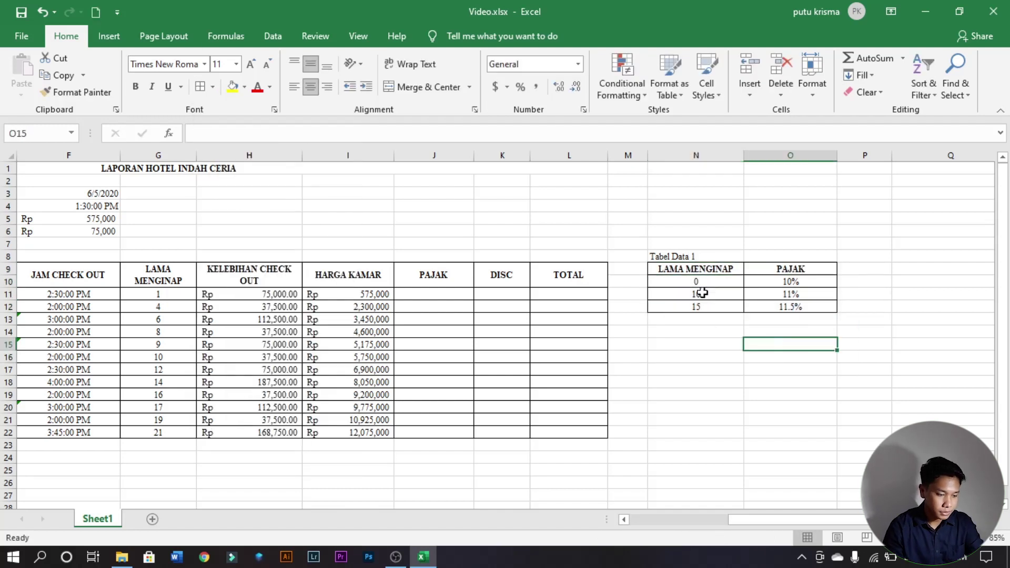
pyautogui.click(761, 341)
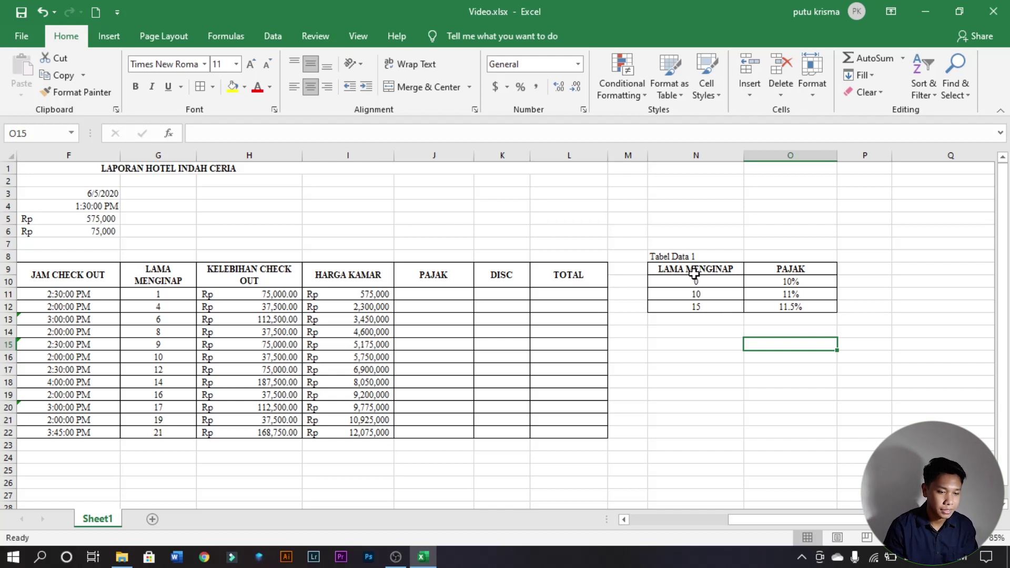
# - Define the name data1 for the tax lookup range N10:O12
pyautogui.moveTo(694, 279); pyautogui.dragTo(778, 309)
pyautogui.rightClick(770, 308)
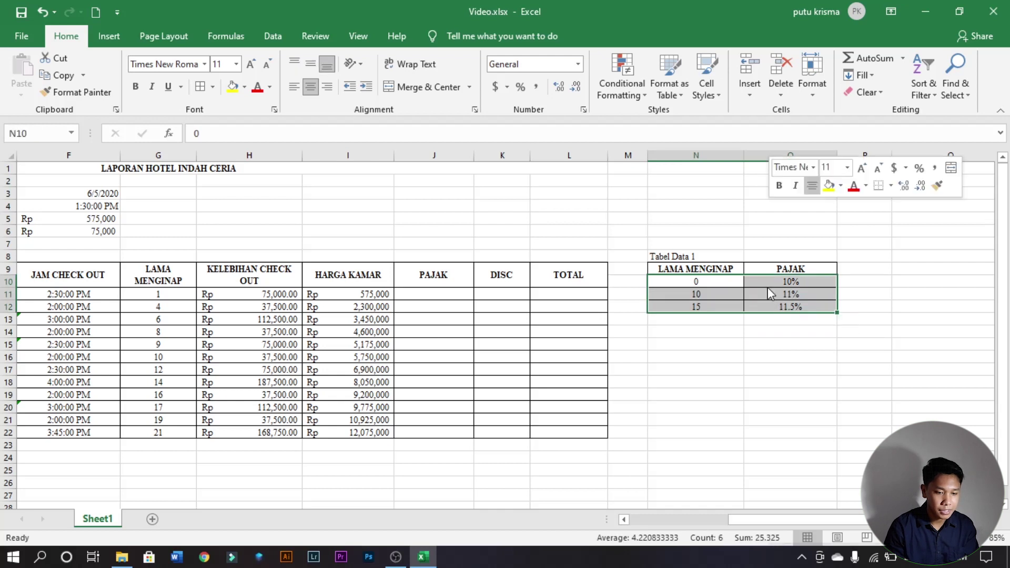
pyautogui.click(832, 515)
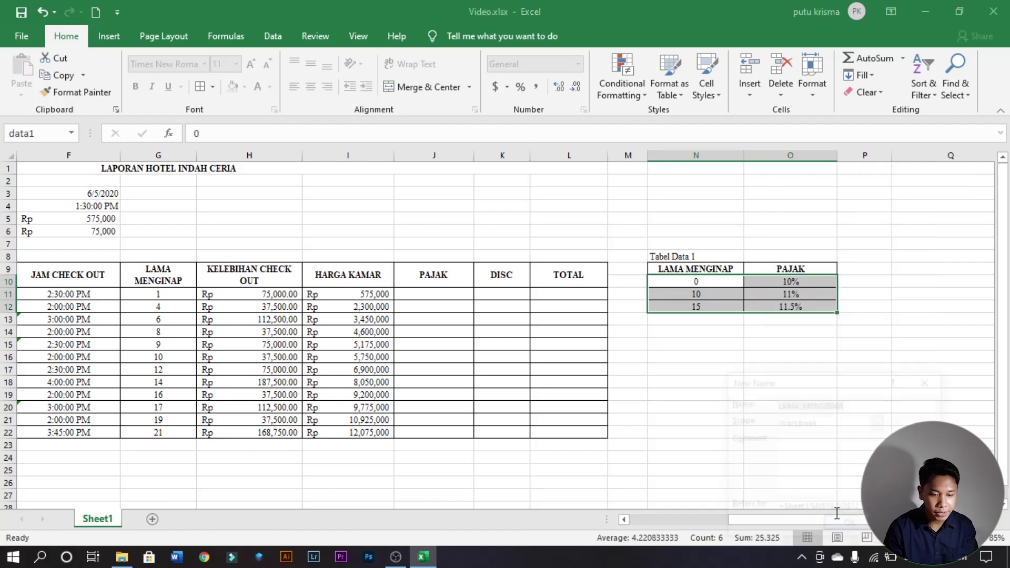
# - Define the workbook name tabeldata1 for the tax lookup range N10:O12
pyautogui.moveTo(809, 381); pyautogui.dragTo(748, 250)
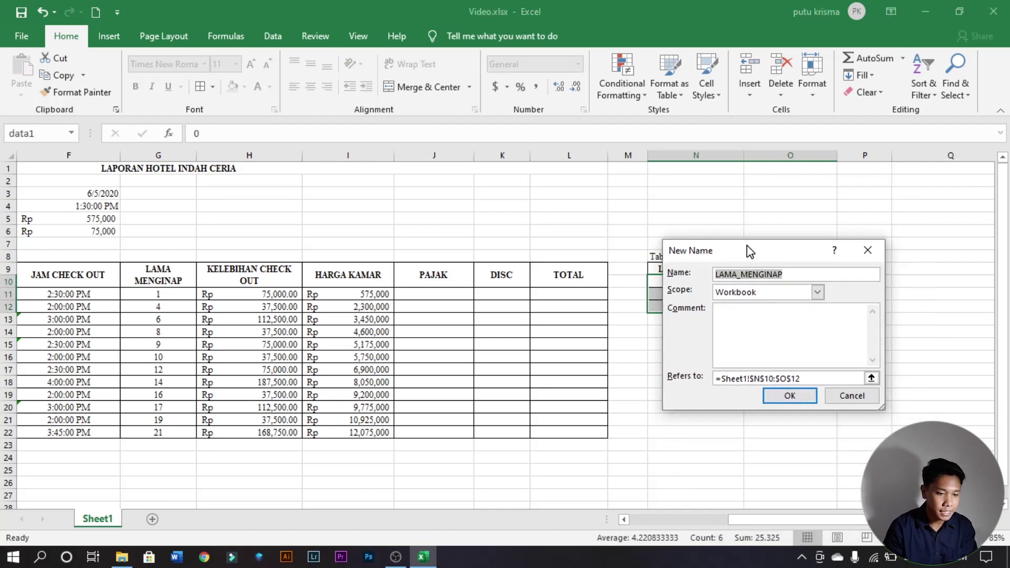
pyautogui.press('capslock')
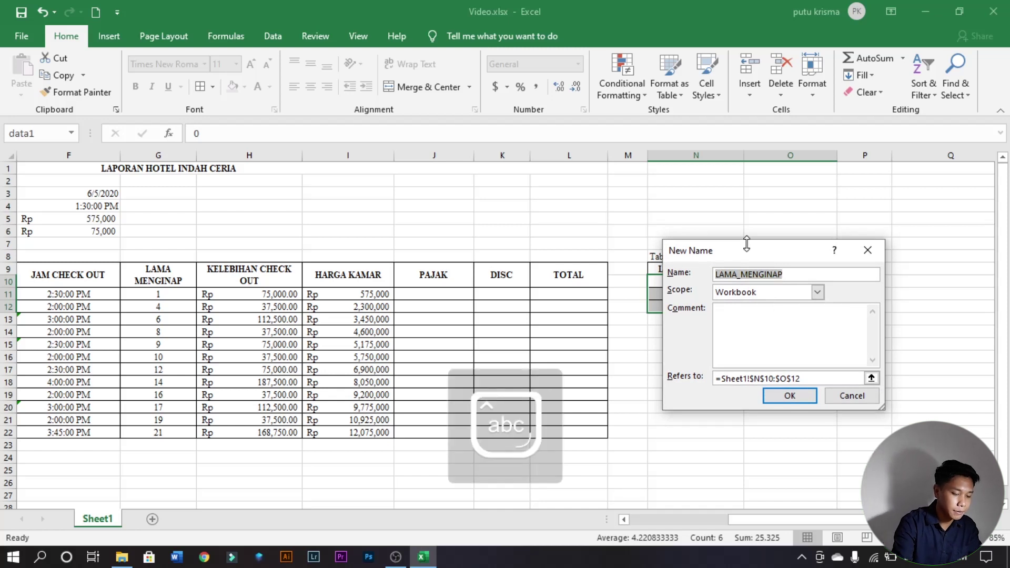
pyautogui.write('tabel')
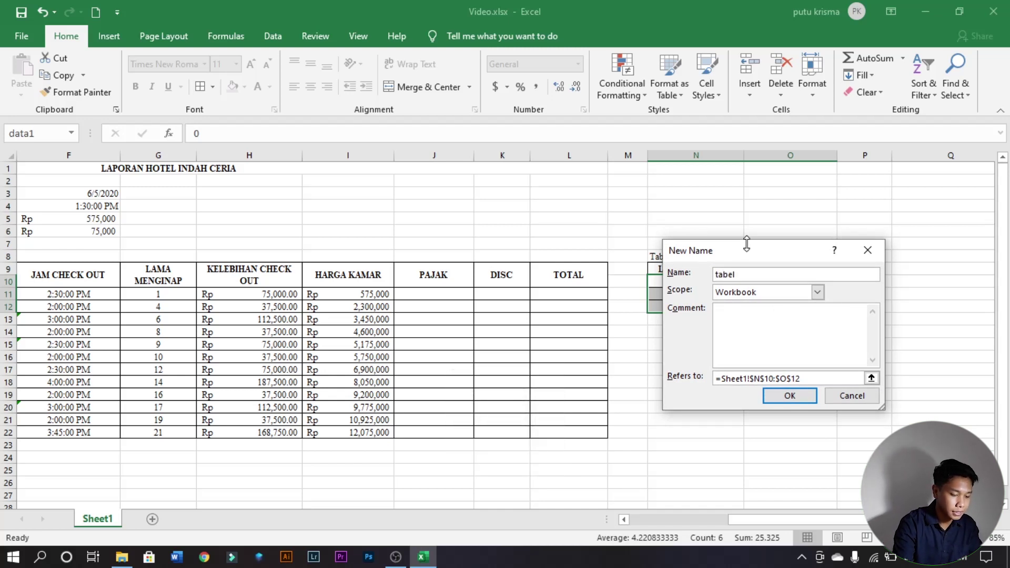
pyautogui.write('data1')
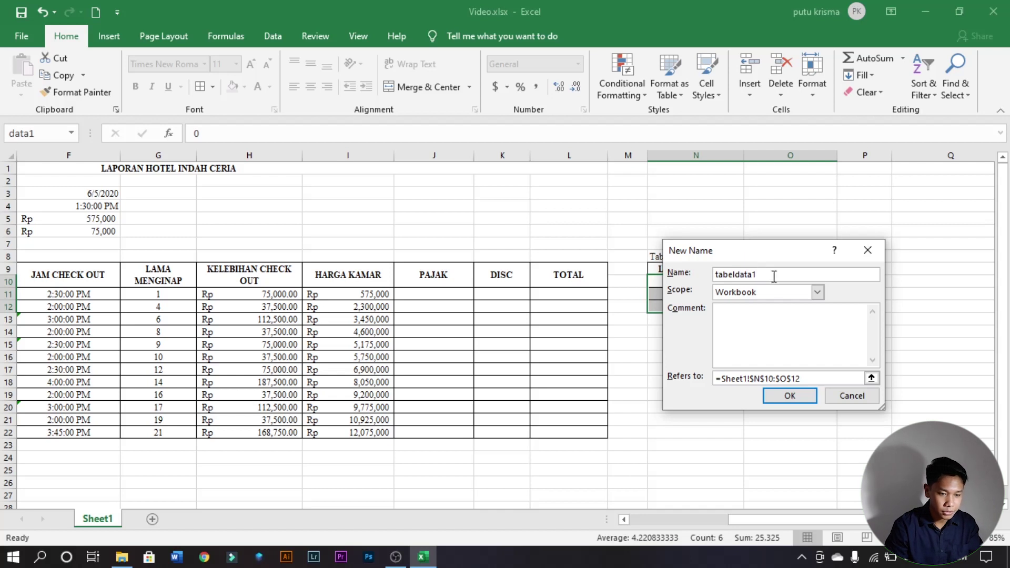
pyautogui.click(799, 399)
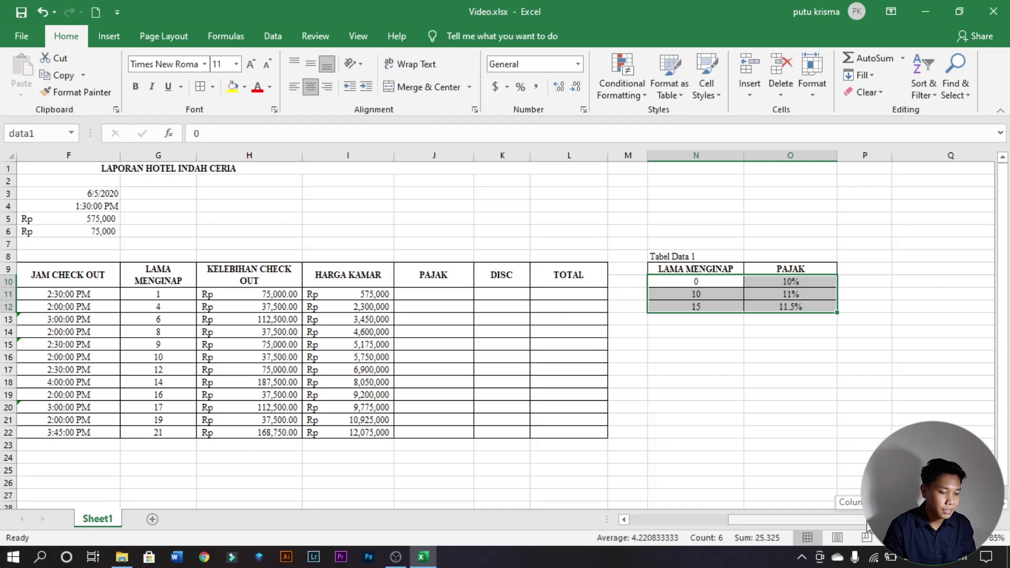
# - Calculate the first PAJAK amount in J11 with the formula =VLOOKUP(G11,tabeldata1,2,TRUE)*I11
pyautogui.hscroll(-2, 772, 464)
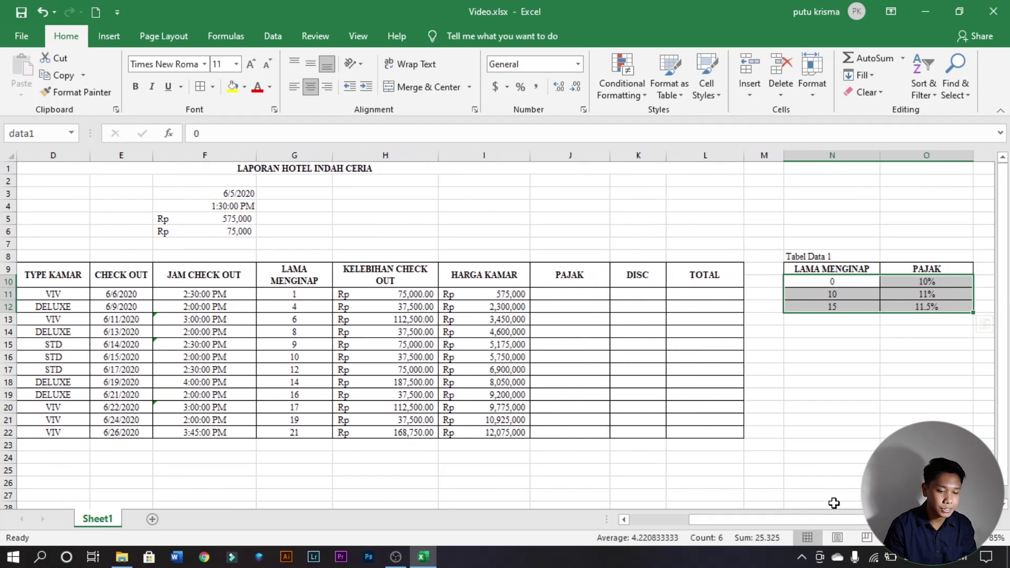
pyautogui.hscroll(-1, 831, 521)
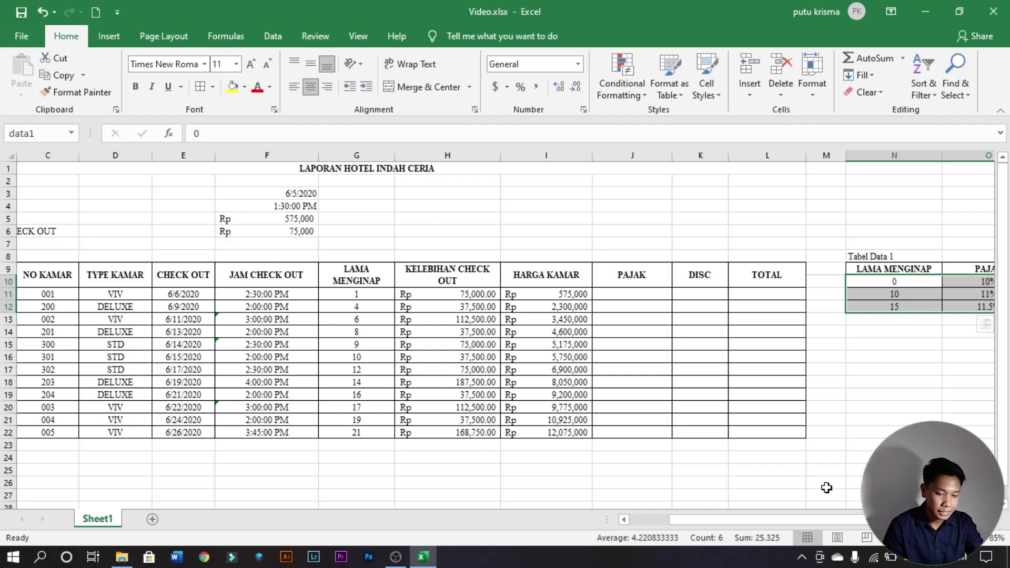
pyautogui.moveTo(831, 522); pyautogui.dragTo(848, 520)
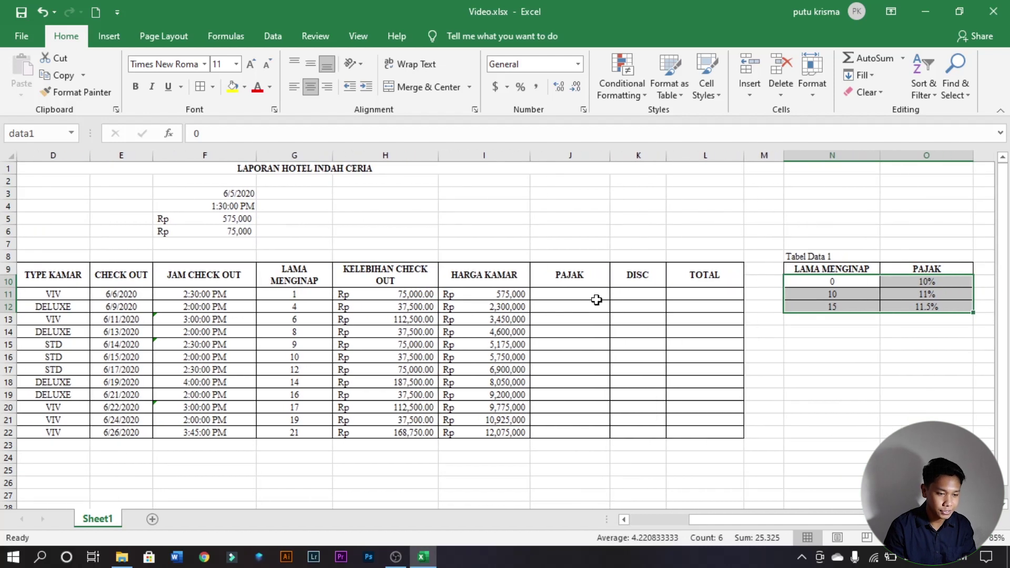
pyautogui.click(570, 296)
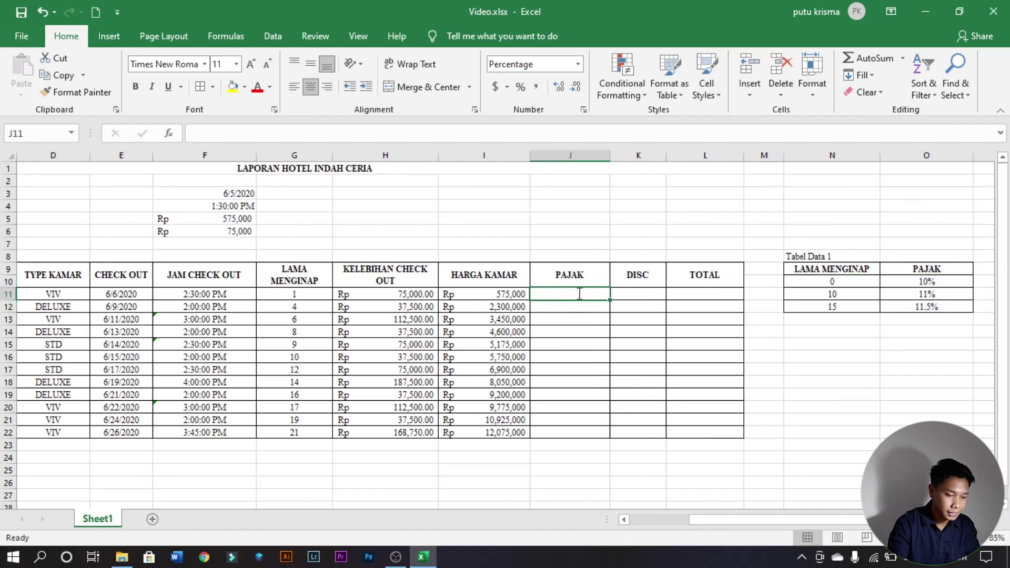
pyautogui.write('=')
pyautogui.press('capslock')
pyautogui.write('V')
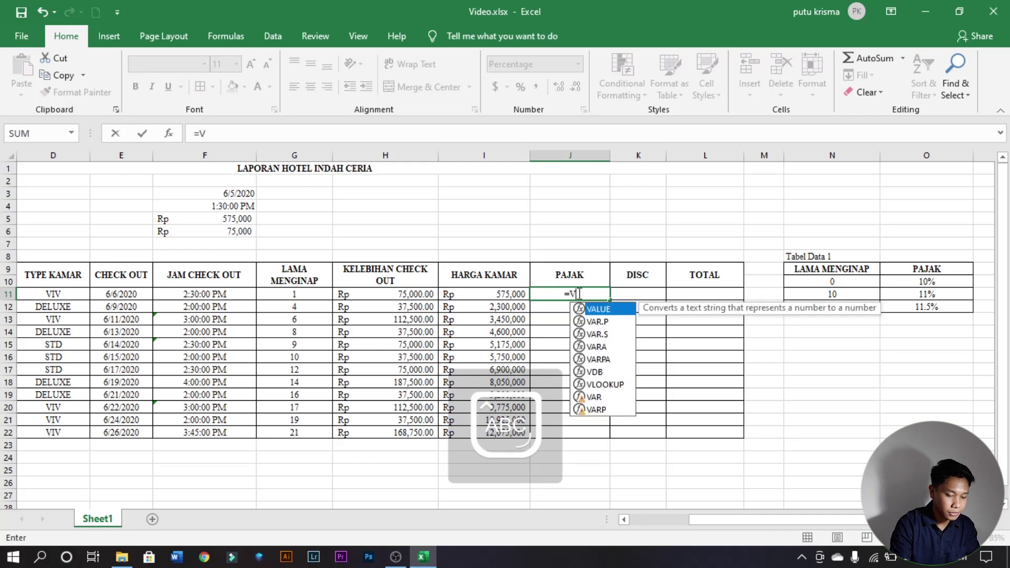
pyautogui.write('LOOKUP')
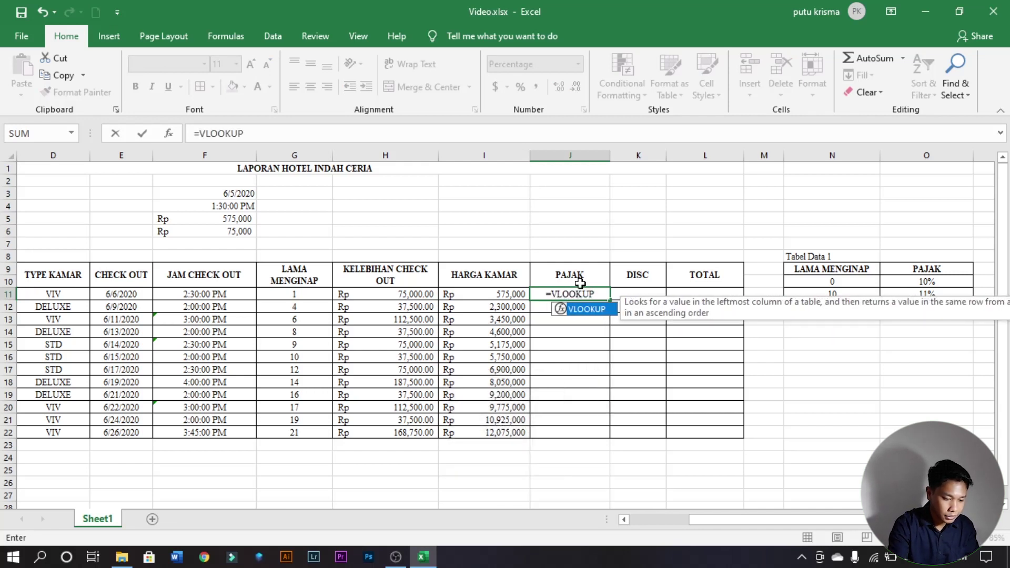
pyautogui.write('(')
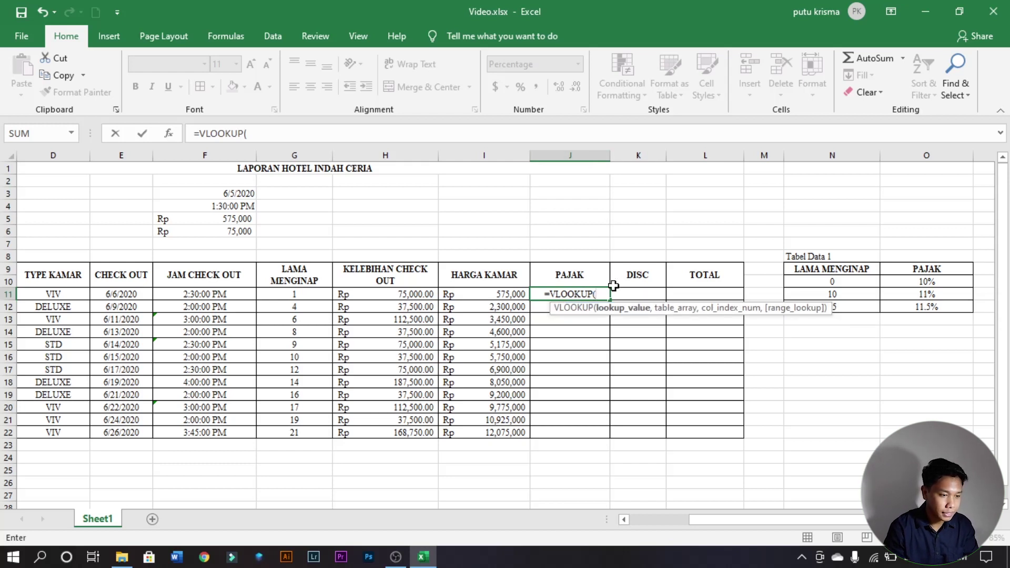
pyautogui.click(307, 296)
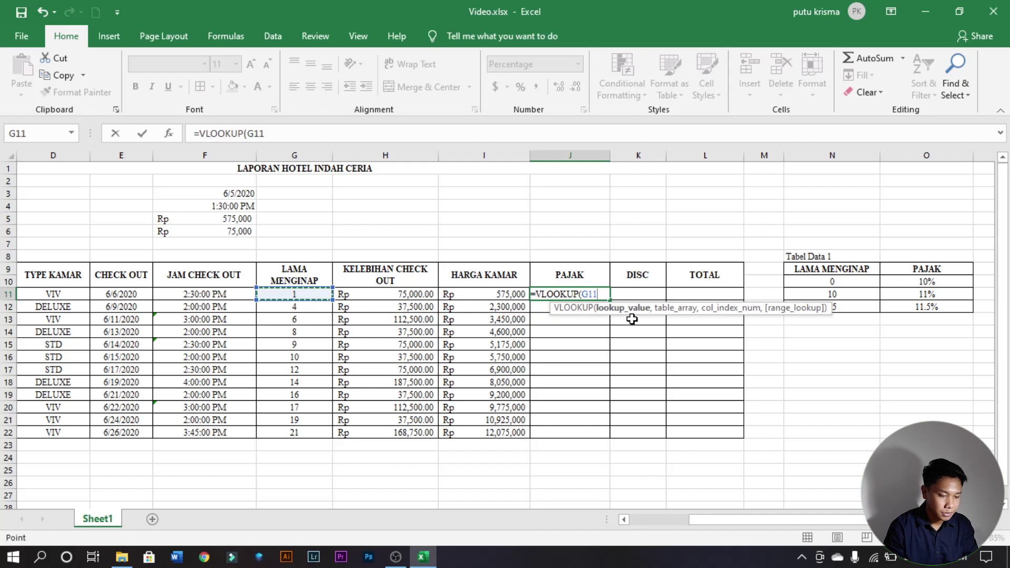
pyautogui.write(',')
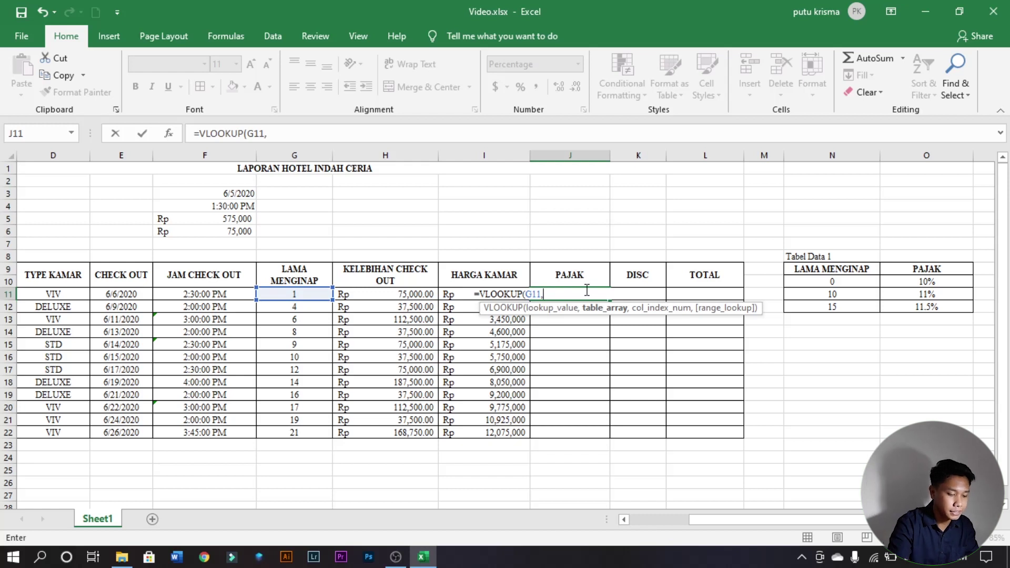
pyautogui.write('tabeldata1')
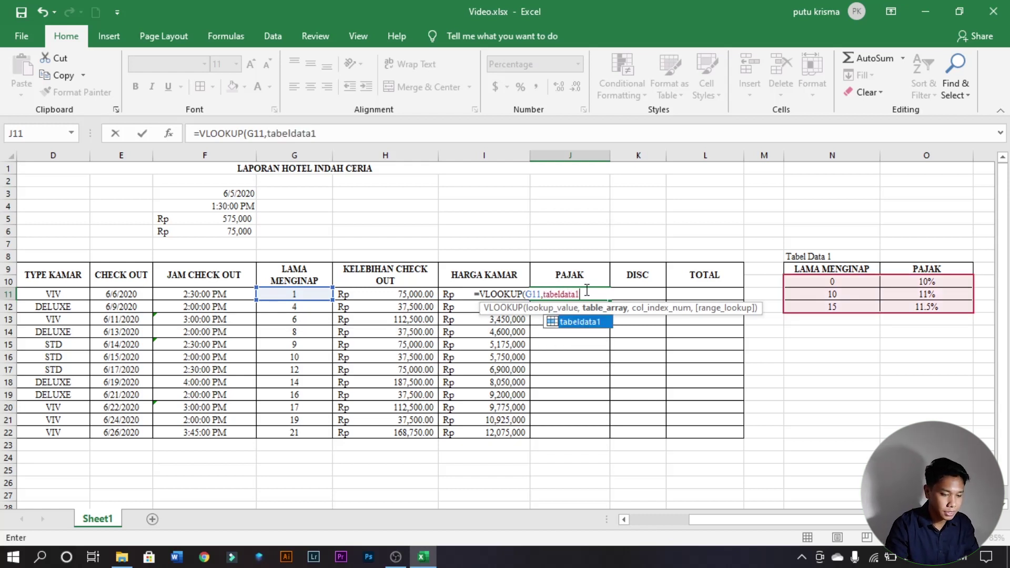
pyautogui.write(',2')
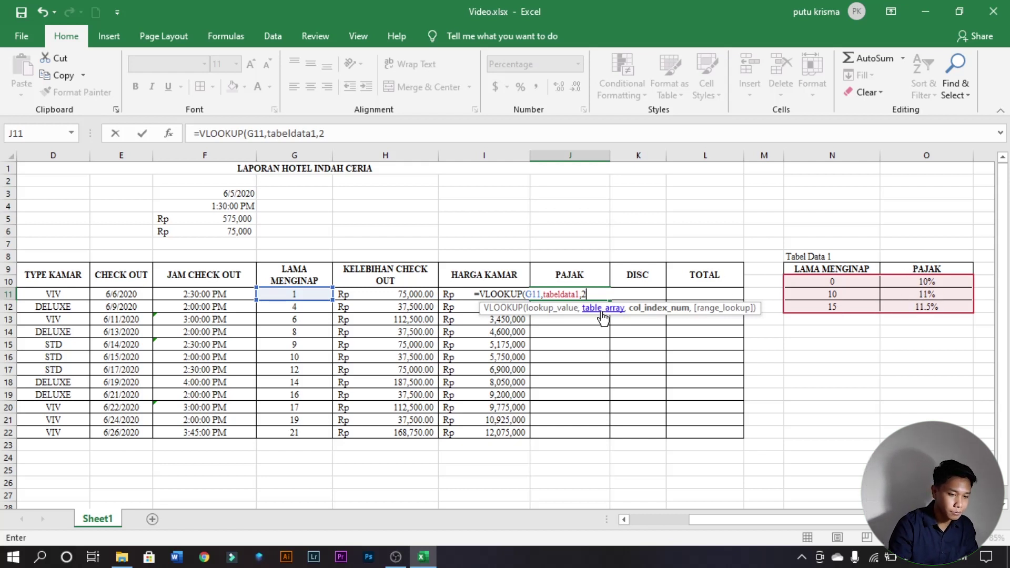
pyautogui.write(',')
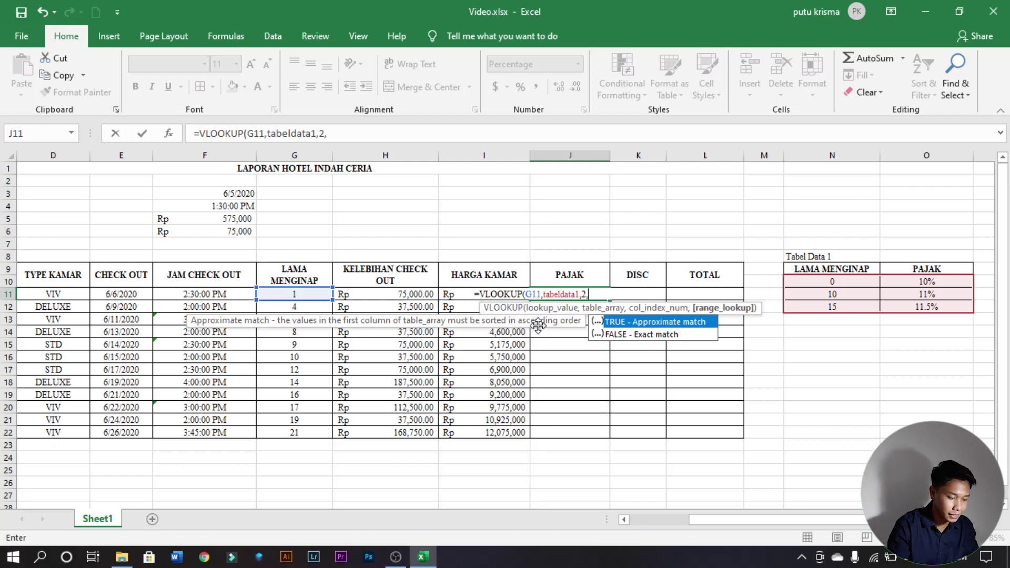
pyautogui.write('true')
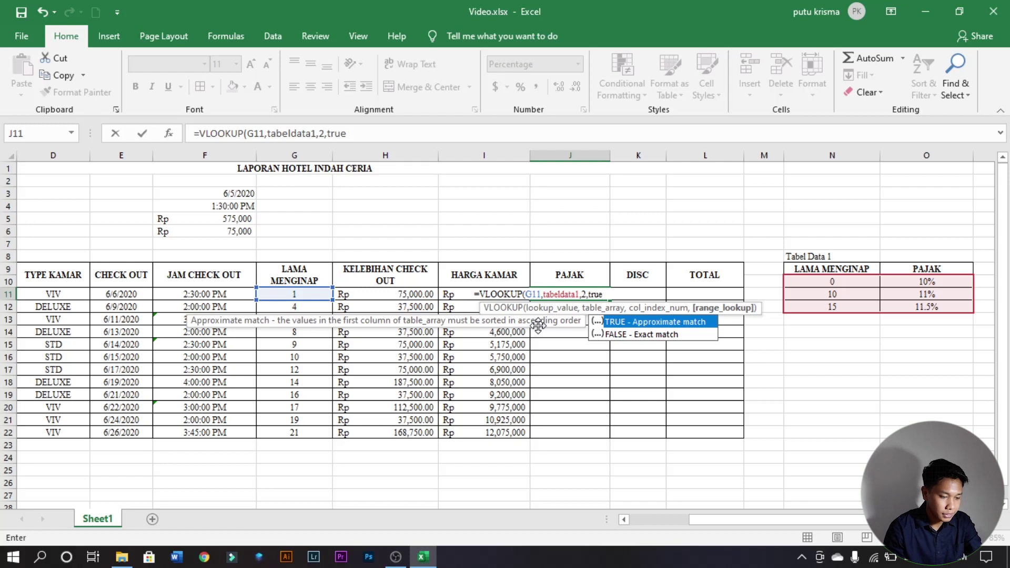
pyautogui.write(')')
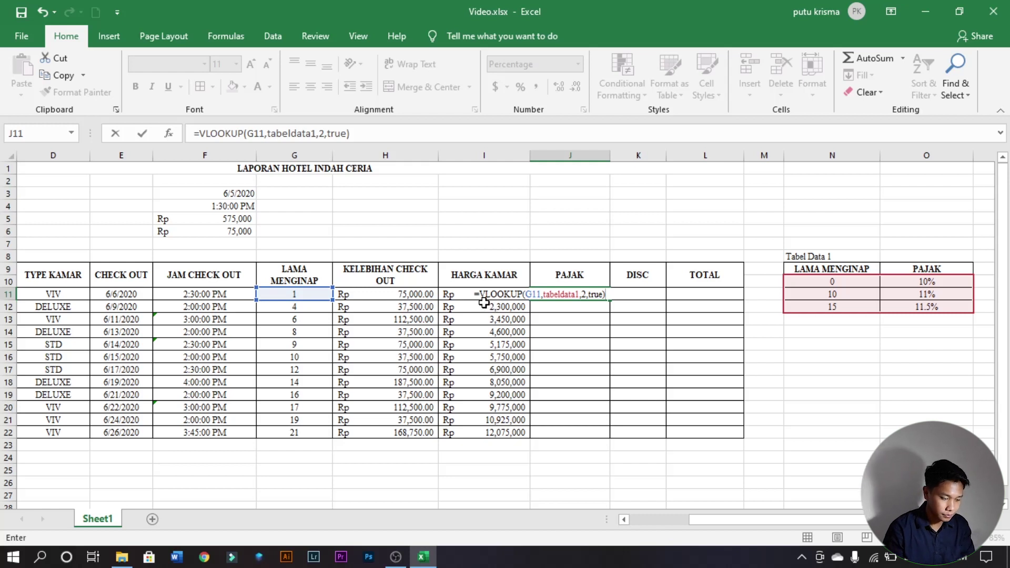
pyautogui.write('*')
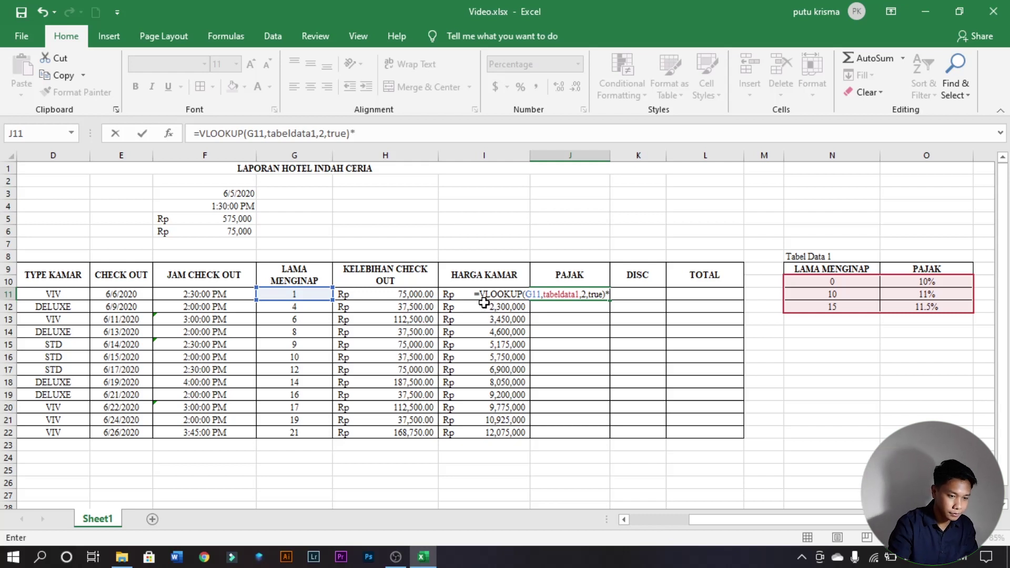
pyautogui.click(456, 293)
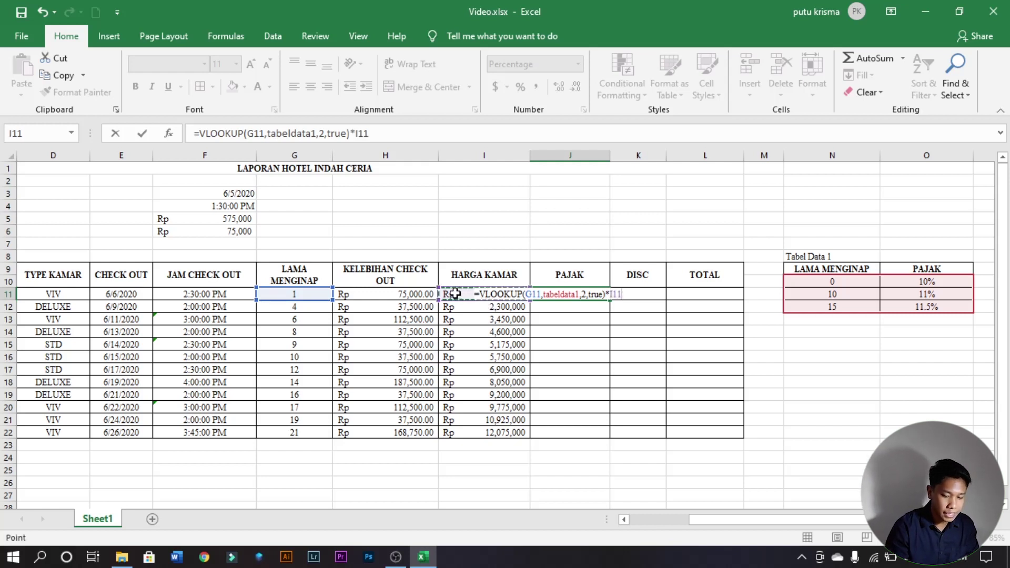
pyautogui.press('Return')
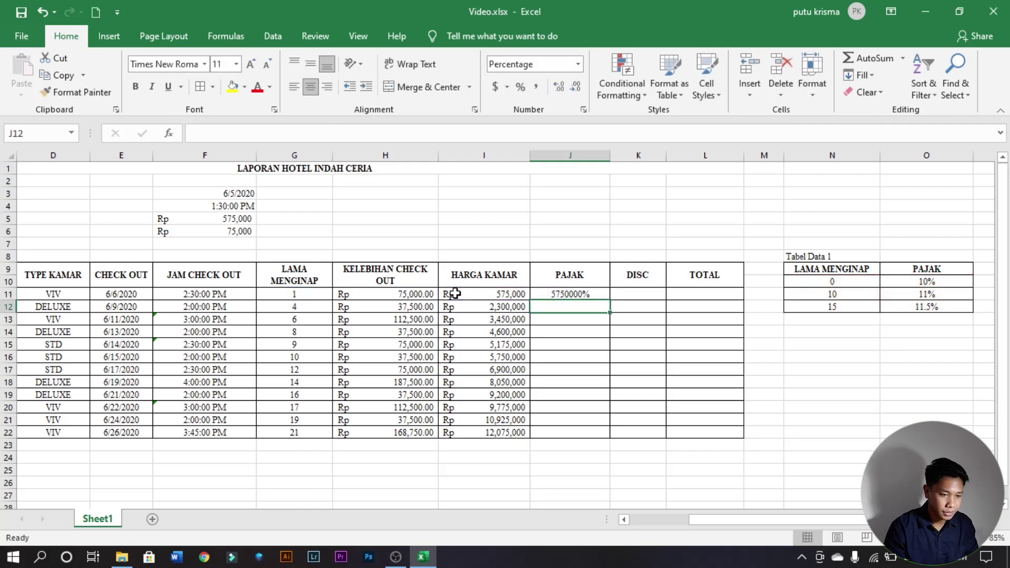
# - Fill the PAJAK formula from J11 down through J22
pyautogui.click(578, 293)
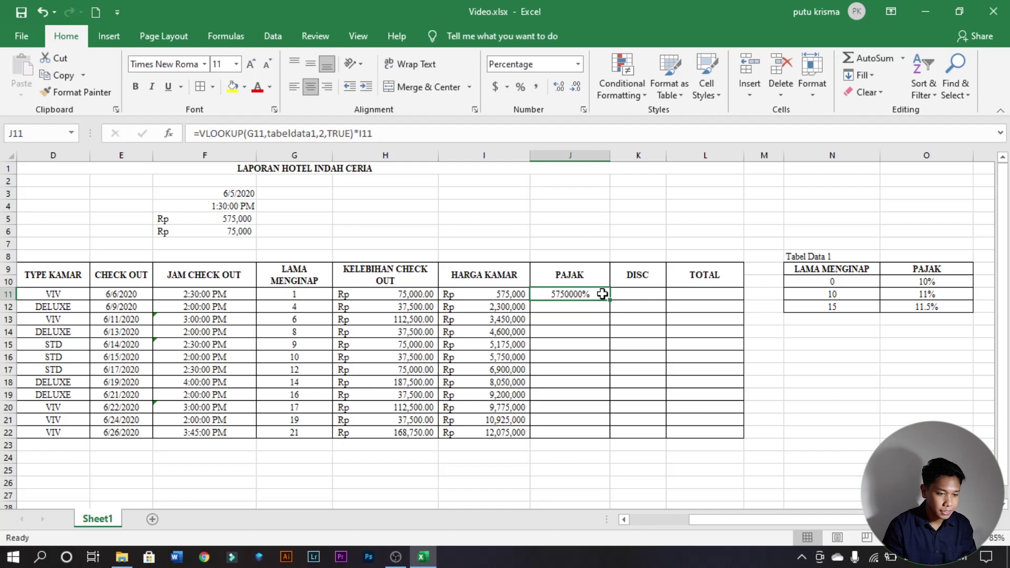
pyautogui.moveTo(609, 303); pyautogui.dragTo(615, 424)
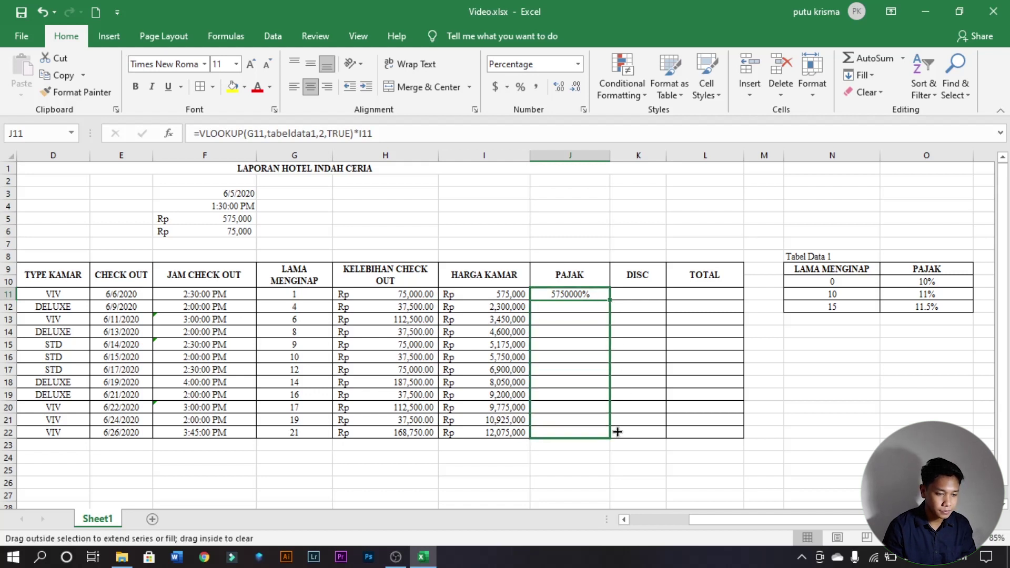
pyautogui.moveTo(610, 425); pyautogui.dragTo(612, 439)
# - Format the PAJAK amounts in J11:J22 as Accounting with the Rp Indonesian currency symbol
pyautogui.click(583, 109)
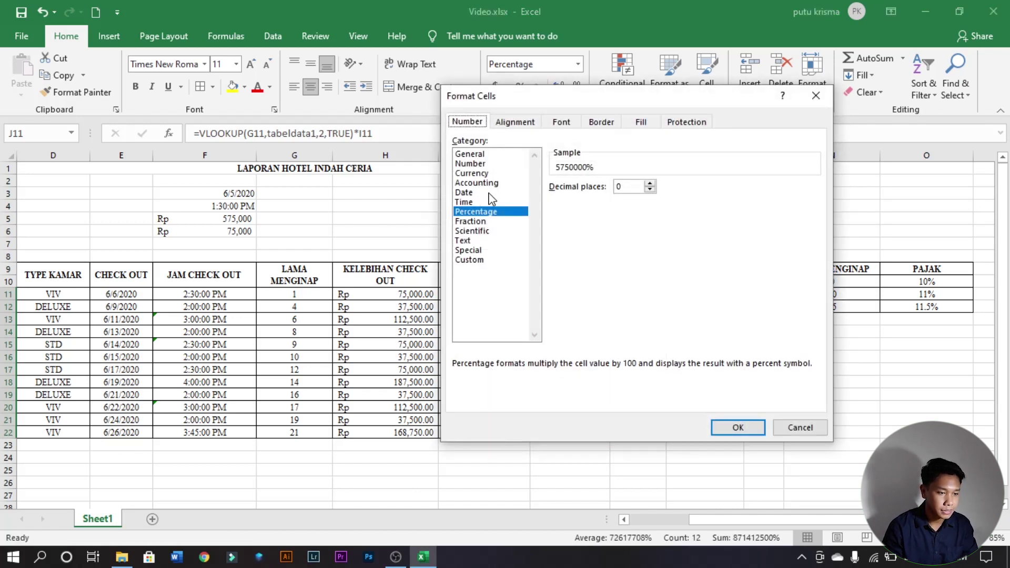
pyautogui.click(476, 182)
pyautogui.click(684, 206)
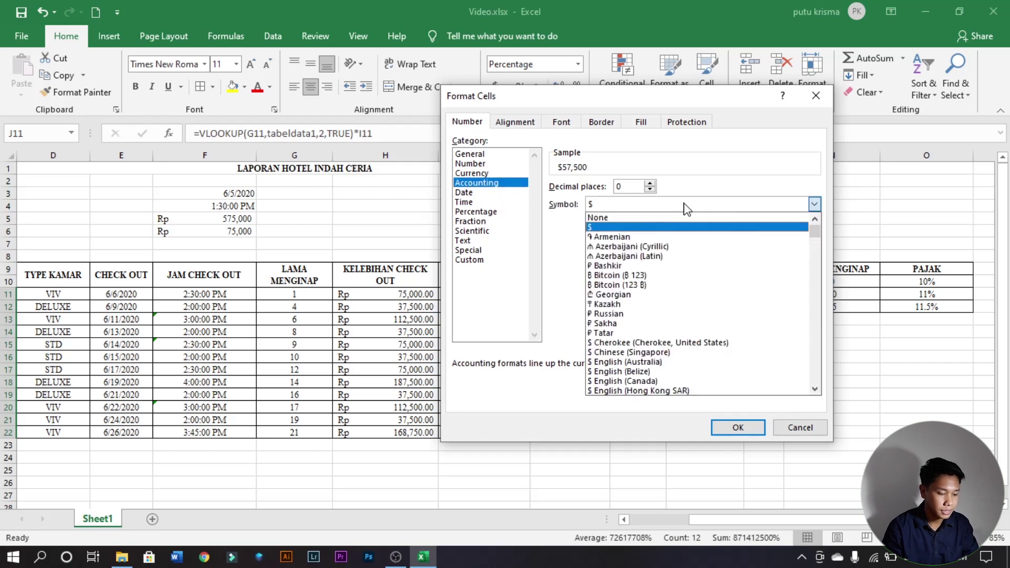
pyautogui.press('r')
pyautogui.moveTo(816, 357); pyautogui.dragTo(804, 295)
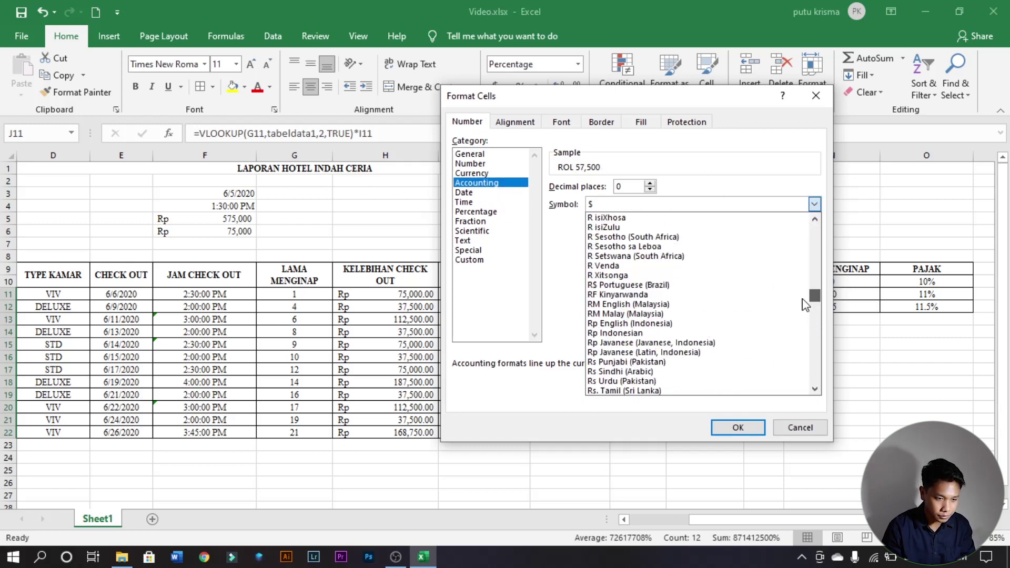
pyautogui.click(691, 333)
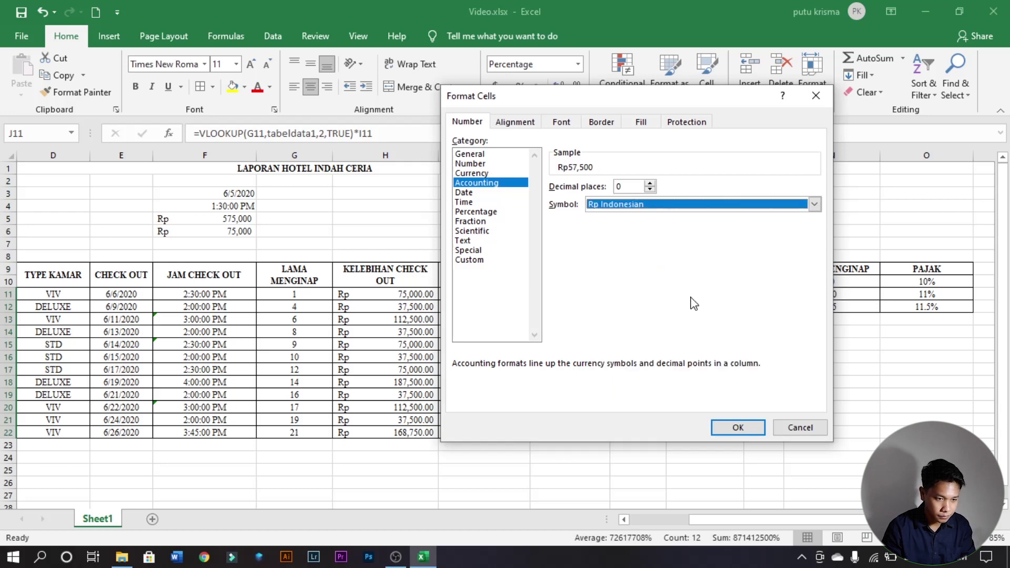
pyautogui.click(736, 427)
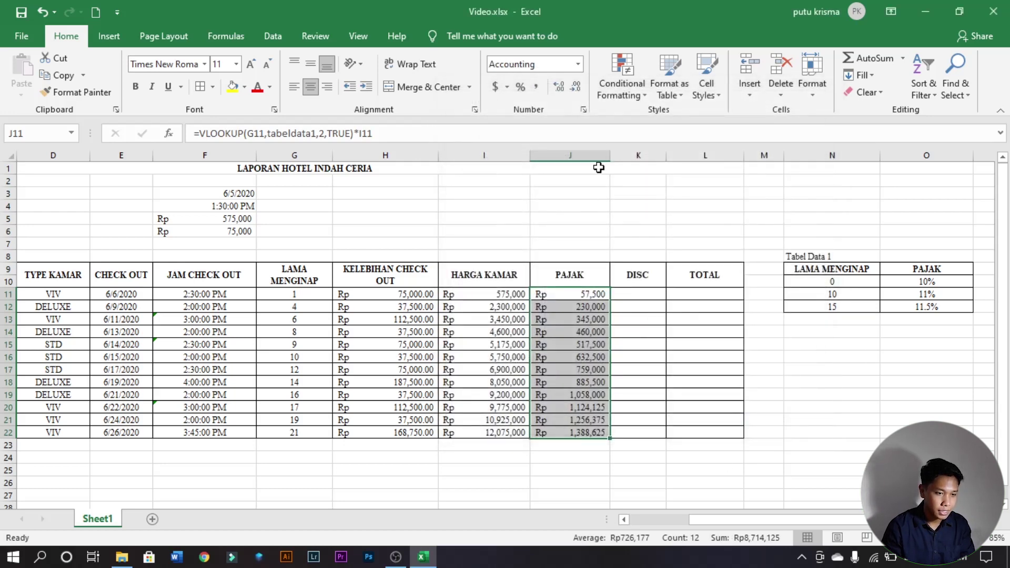
# - Widen the PAJAK column slightly to give the rupiah amounts more room
pyautogui.moveTo(610, 156); pyautogui.dragTo(616, 156)
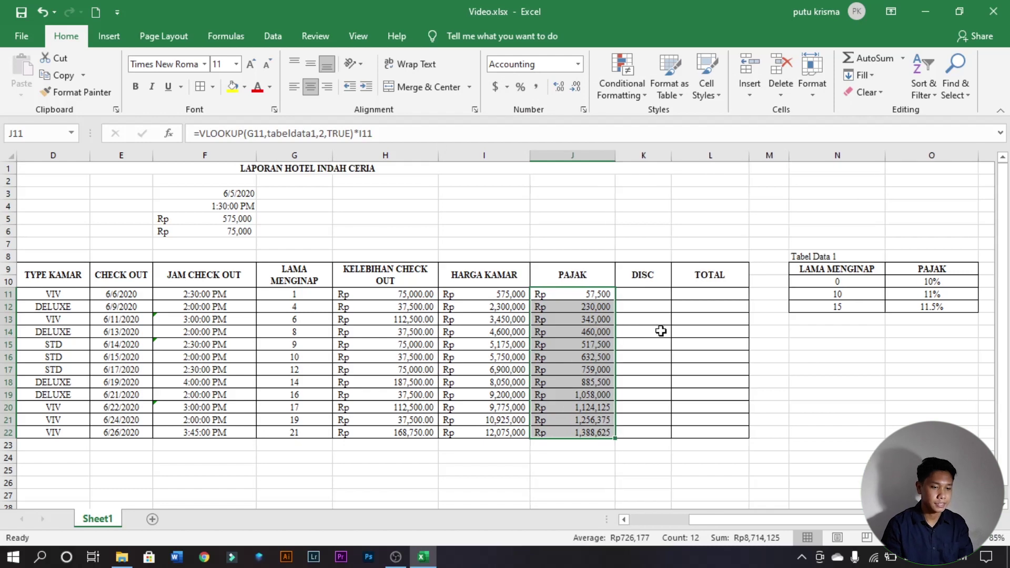
pyautogui.click(595, 443)
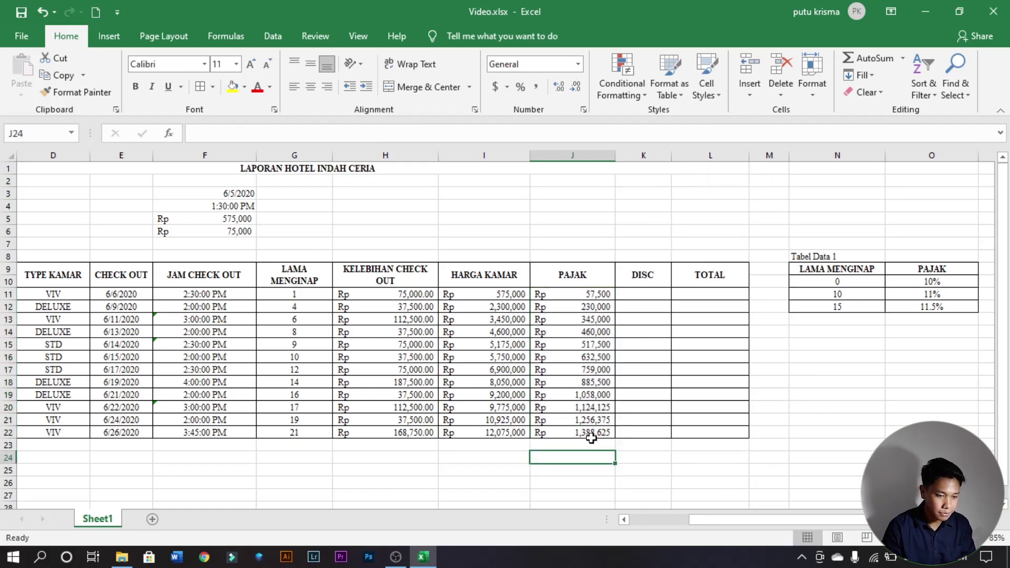
pyautogui.click(591, 433)
pyautogui.hotkey('ctrl', 'z')
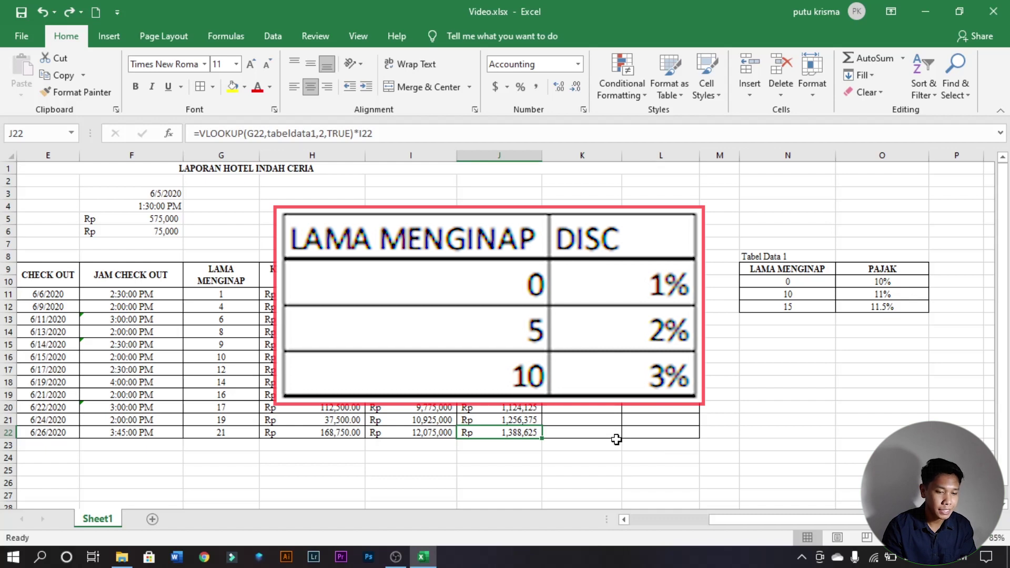
# - Enter the title Tabel Data2 in N14 below the first lookup table
pyautogui.click(764, 343)
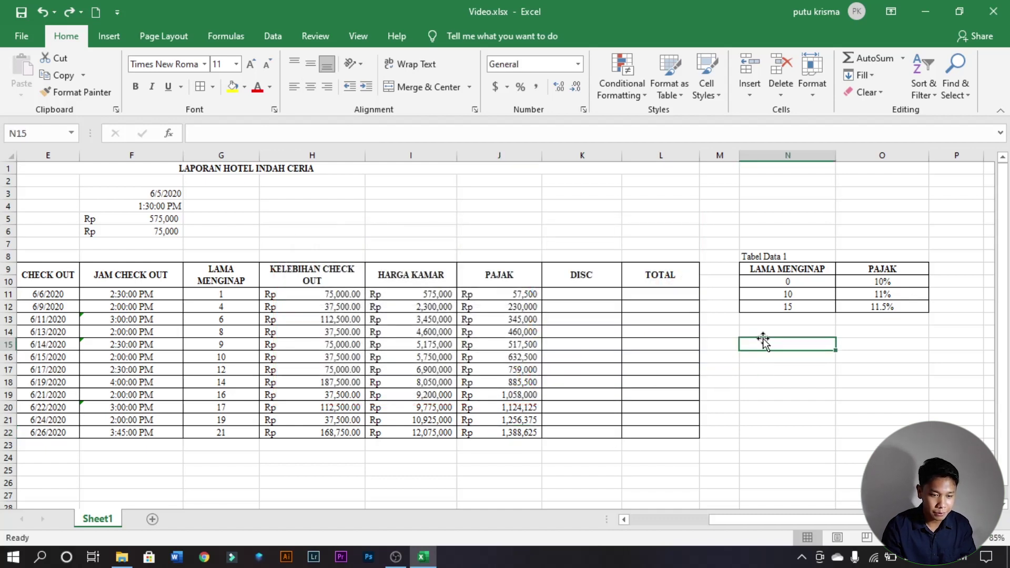
pyautogui.click(765, 333)
pyautogui.press('capslock')
pyautogui.write('Ta')
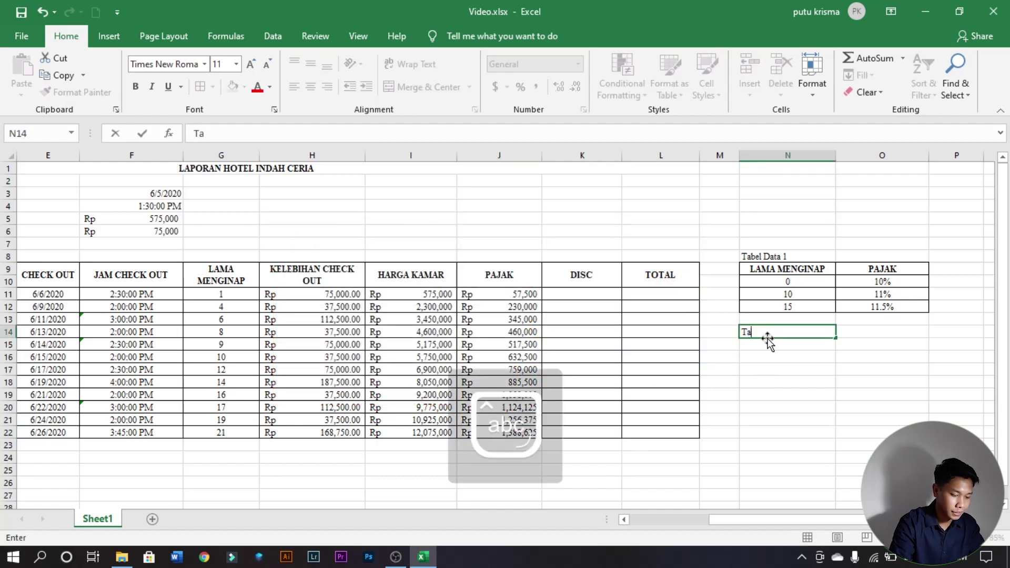
pyautogui.write('bel')
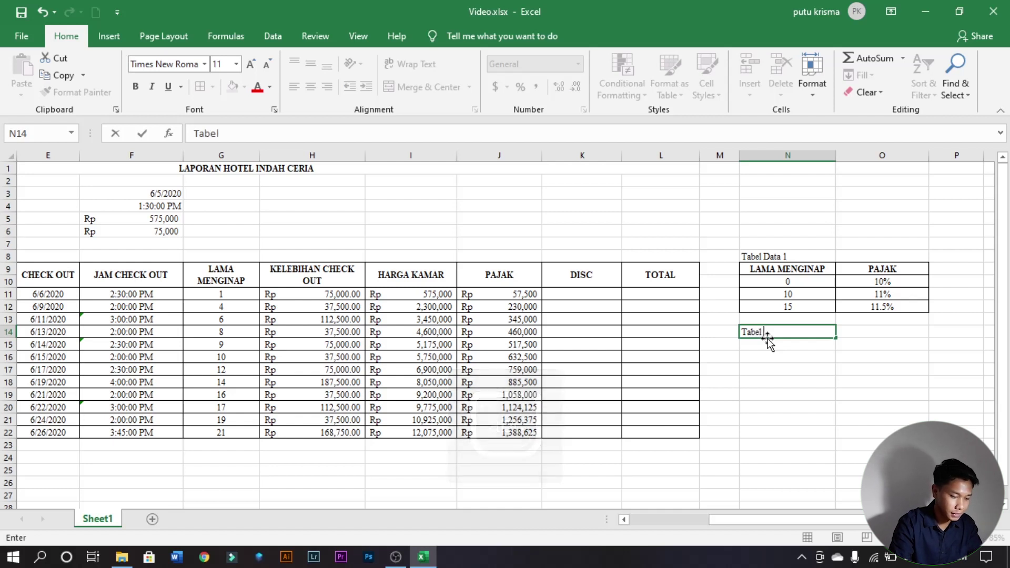
pyautogui.press('capslock')
pyautogui.write('Data2')
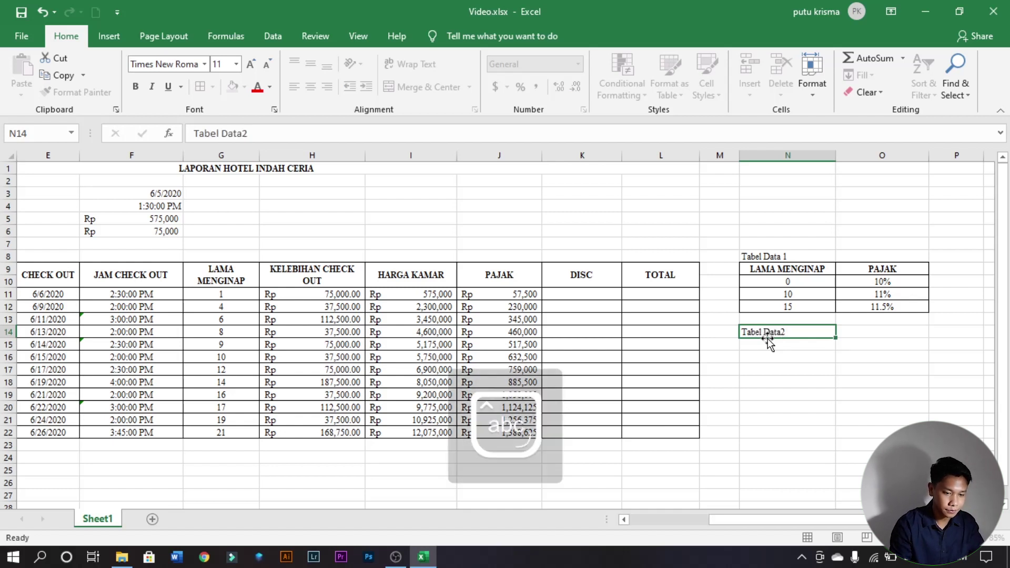
pyautogui.press('Return')
# - Add the column headings LAMA MENGINAP in N15 and DISC in O15
pyautogui.press('capslock')
pyautogui.write('LAMA MENGINAP')
pyautogui.press('Tab')
pyautogui.write('DISC')
pyautogui.press('Return')
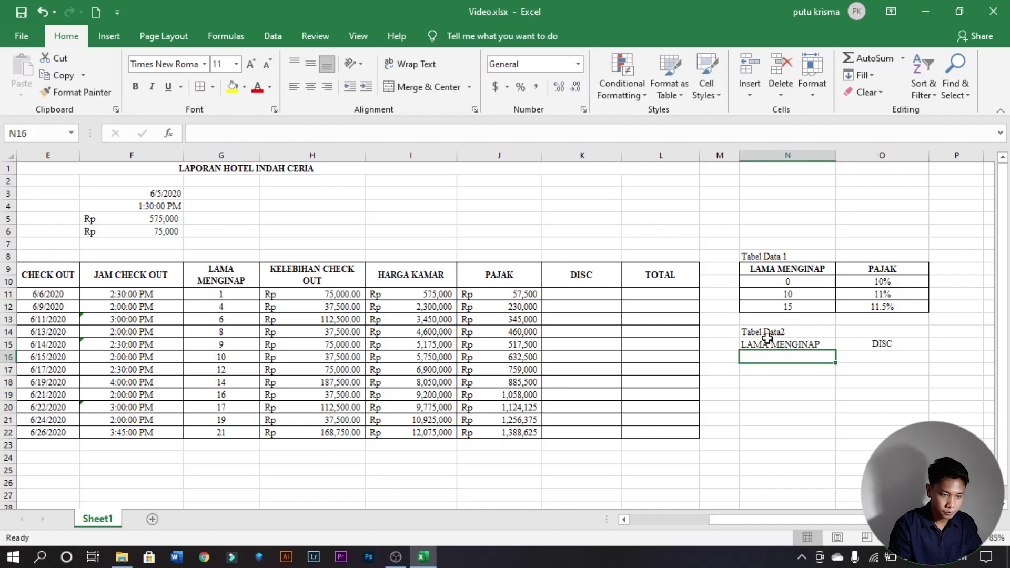
# - Fill the second table's LAMA MENGINAP column with 0, 5 and 10 in N16:N18
pyautogui.write('0')
pyautogui.press('Return')
pyautogui.write('5')
pyautogui.press('Return')
pyautogui.write('10')
# - Fill the second table's DISC column with 1%, 2% and 3% in O16:O18
pyautogui.press('Up')
pyautogui.press('Up')
pyautogui.press('Right')
pyautogui.write('1%')
pyautogui.press('Return')
pyautogui.write('2%')
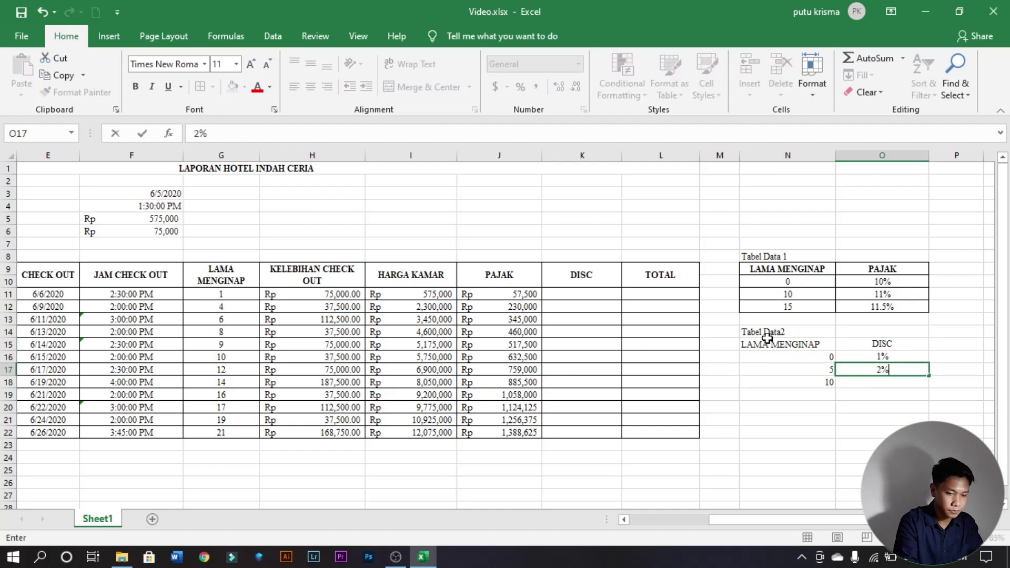
pyautogui.press('Return')
pyautogui.write('3%')
# - Apply all borders and centre alignment to the second lookup table N15:O18, and make its header row bold
pyautogui.moveTo(768, 344); pyautogui.dragTo(894, 382)
pyautogui.click(213, 87)
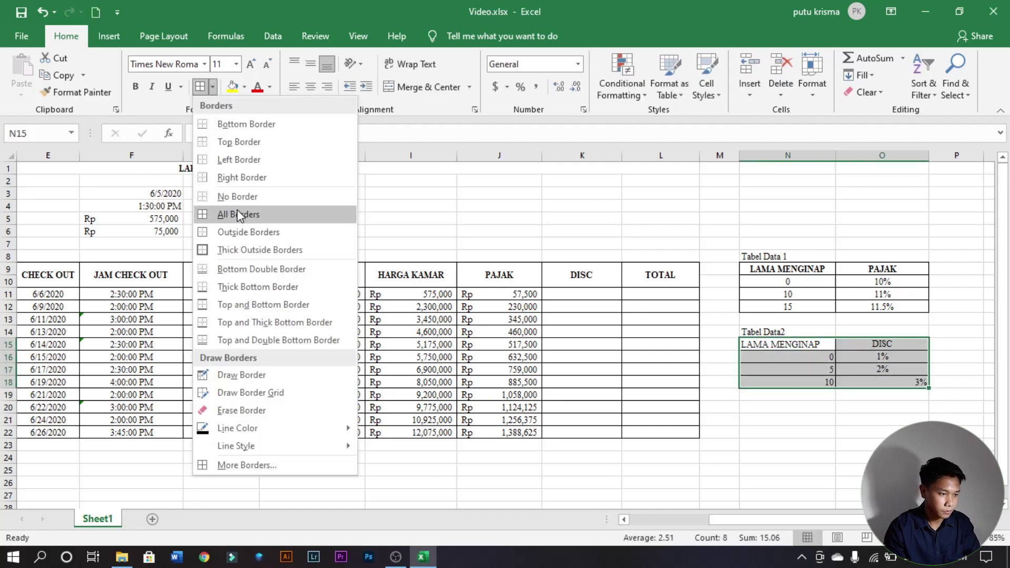
pyautogui.click(293, 205)
pyautogui.click(310, 87)
pyautogui.moveTo(773, 344); pyautogui.dragTo(836, 348)
pyautogui.click(828, 368)
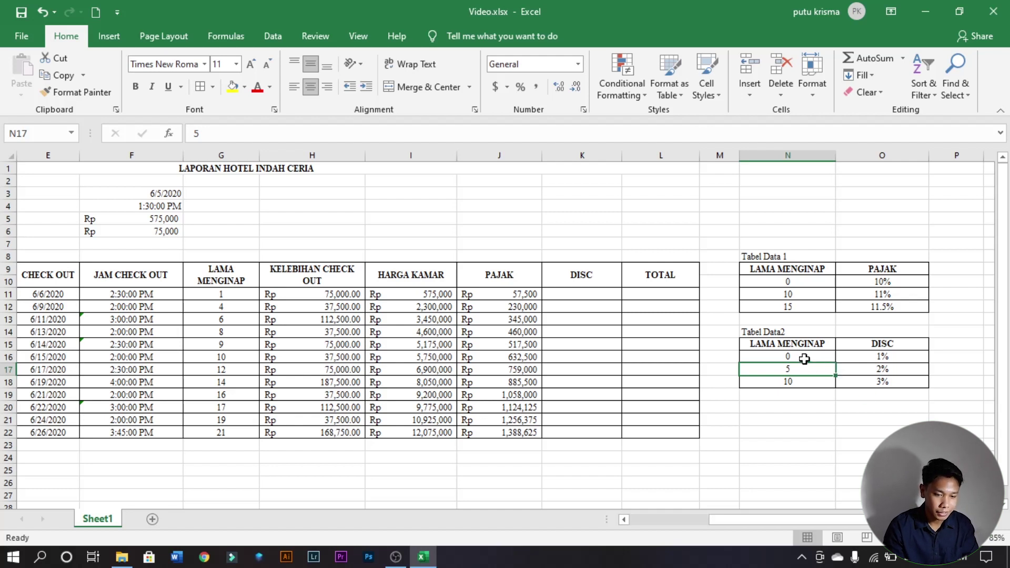
# - Define the name tabeldata2 for the lookup values in N16:O18
pyautogui.moveTo(804, 359); pyautogui.dragTo(851, 378)
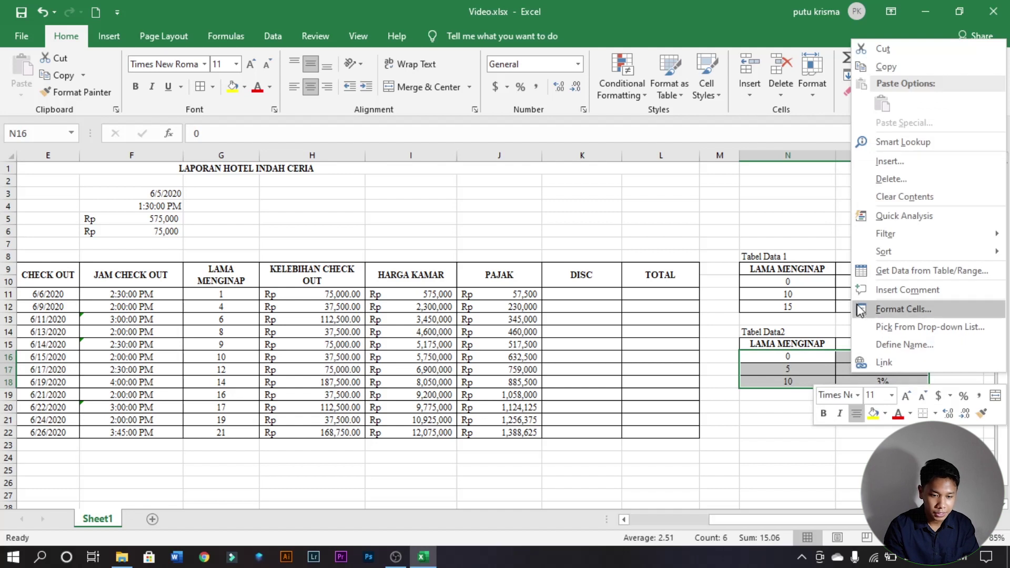
pyautogui.click(894, 343)
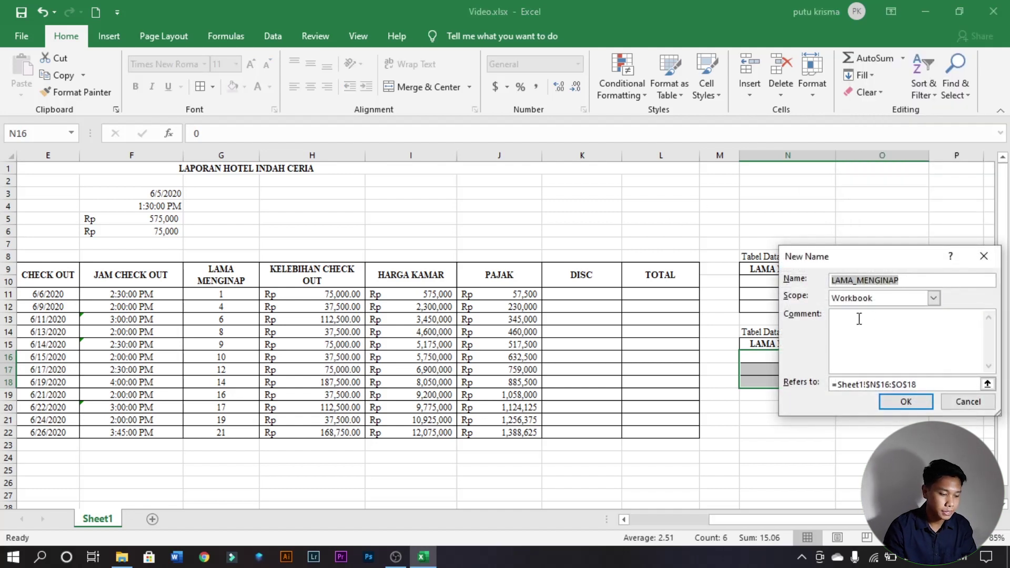
pyautogui.press('capslock')
pyautogui.write('tabel')
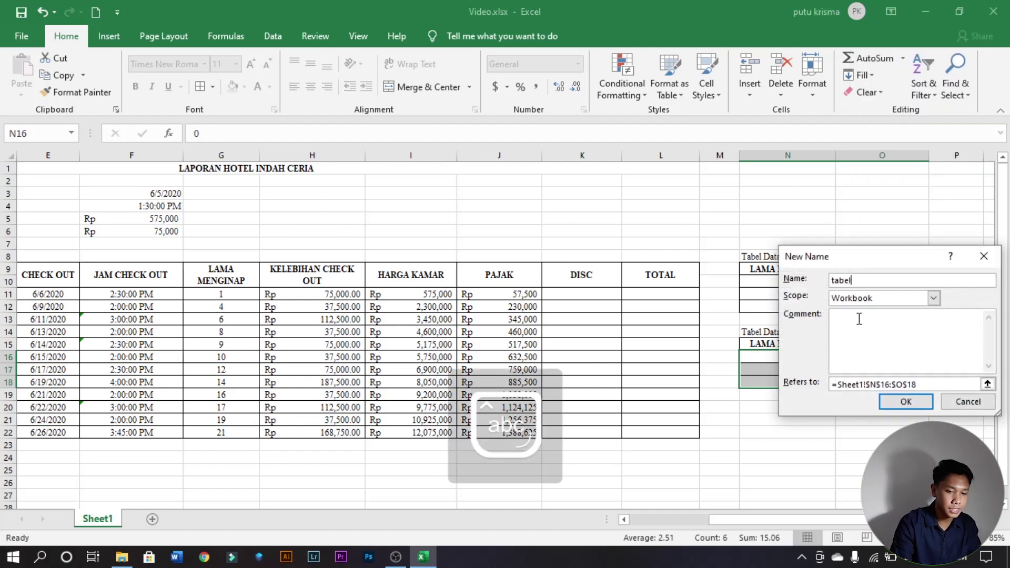
pyautogui.write('dat2')
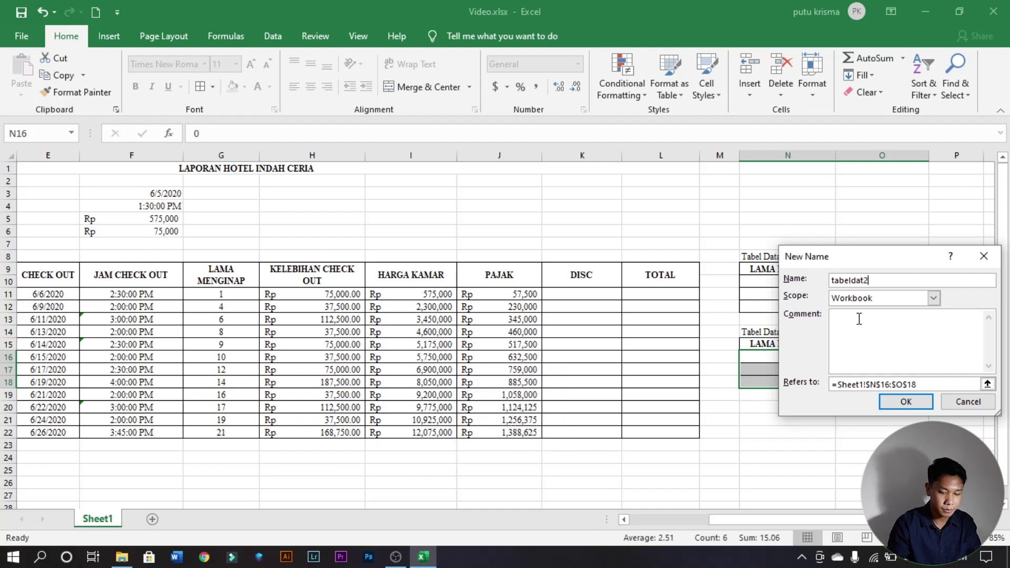
pyautogui.click(916, 403)
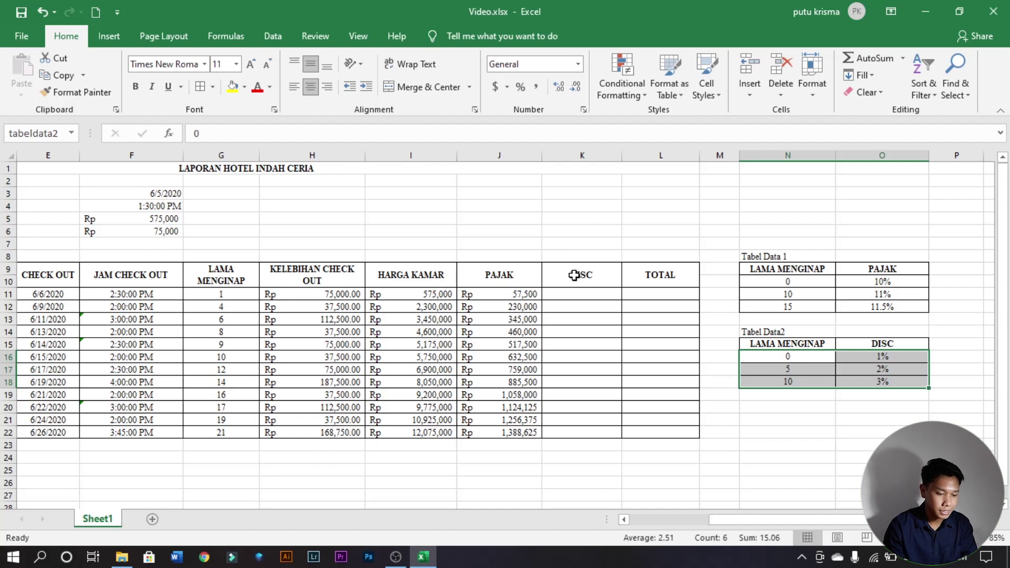
# - Calculate the first DISC amount in K11 with the formula =VLOOKUP(G11,tabeldata2,2,TRUE)*I11
pyautogui.click(586, 292)
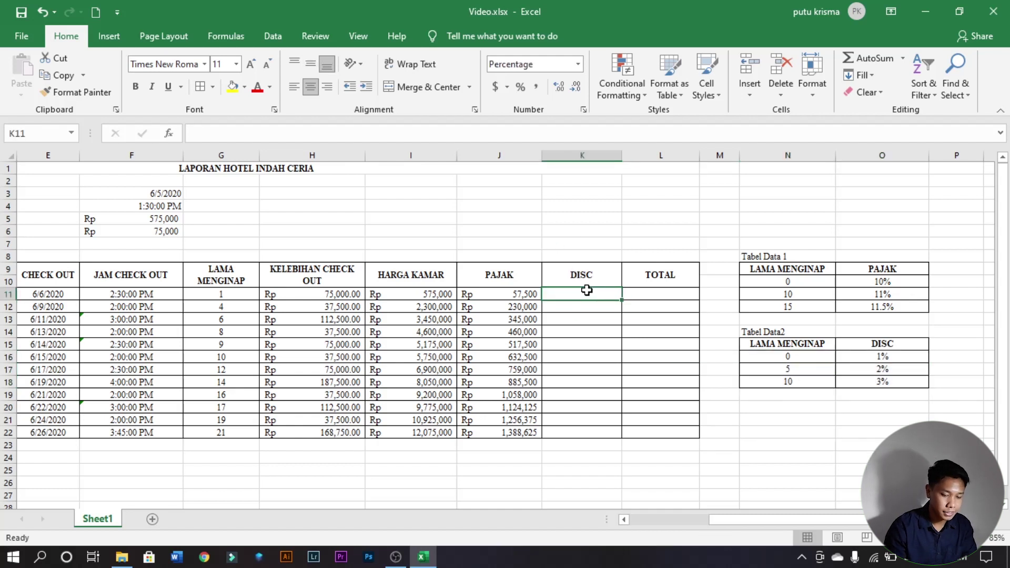
pyautogui.write('=')
pyautogui.press('capslock')
pyautogui.write('V')
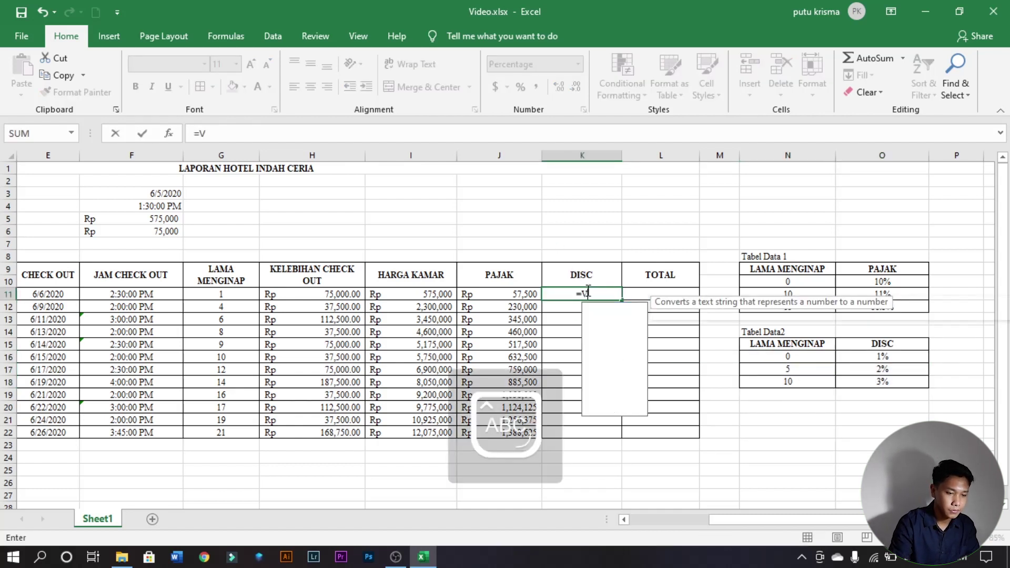
pyautogui.write('LOOKUP')
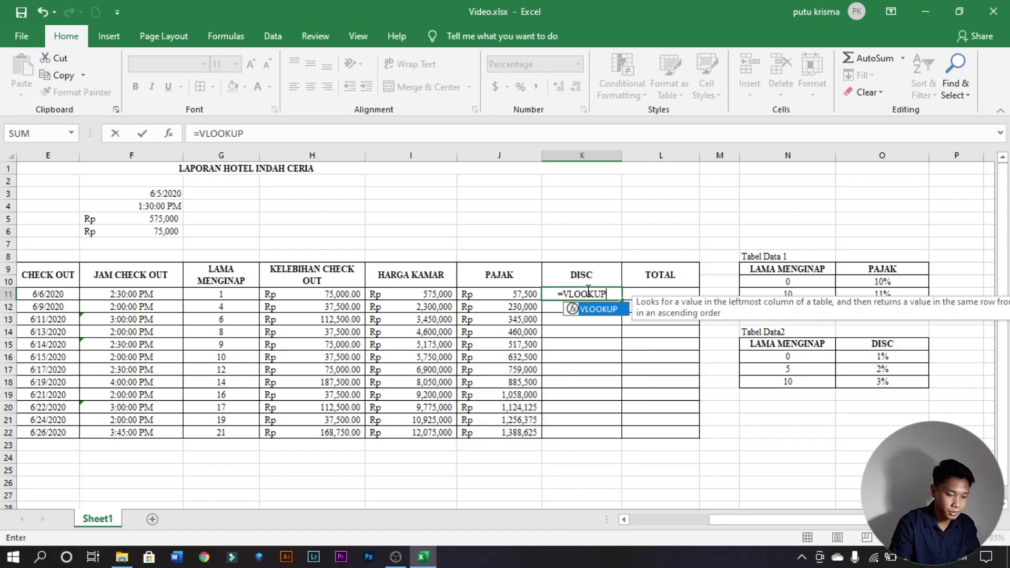
pyautogui.write('(')
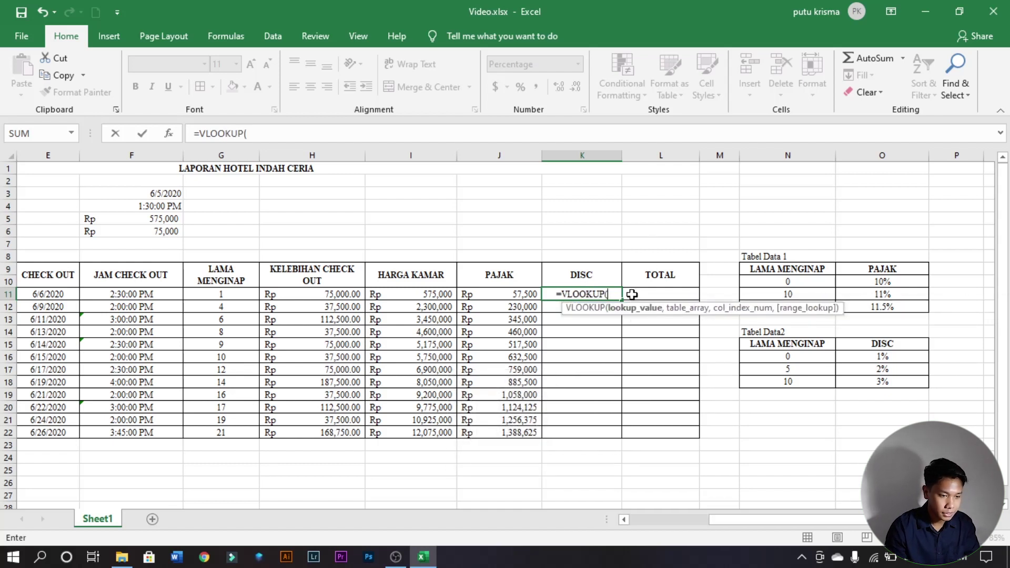
pyautogui.click(218, 297)
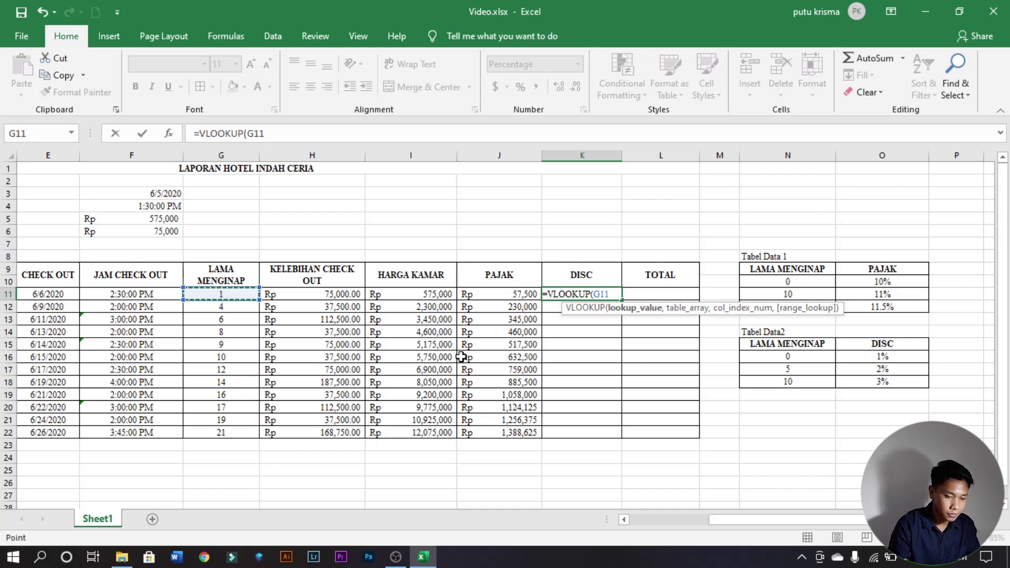
pyautogui.write(',')
pyautogui.press('capslock')
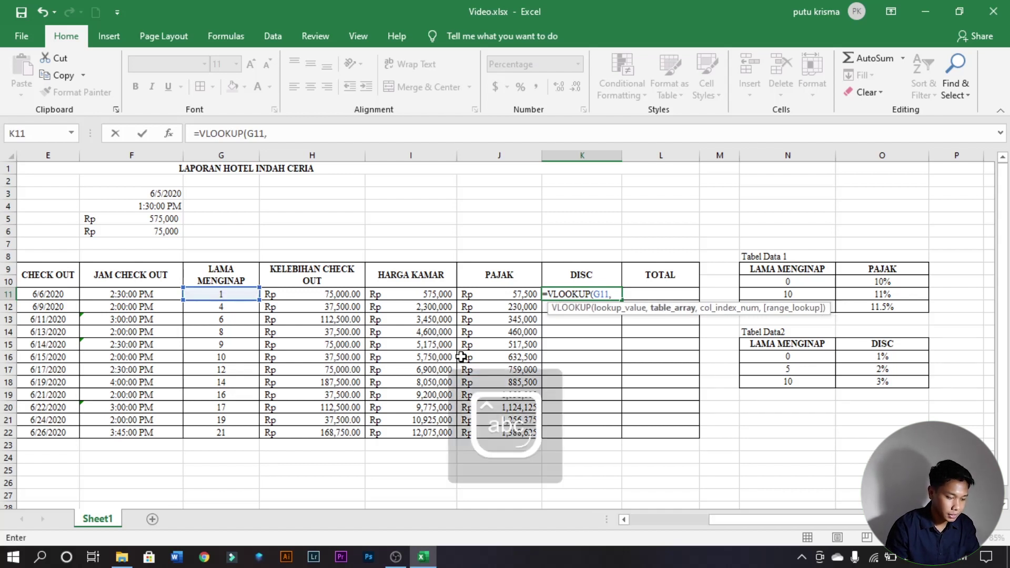
pyautogui.write('tabe')
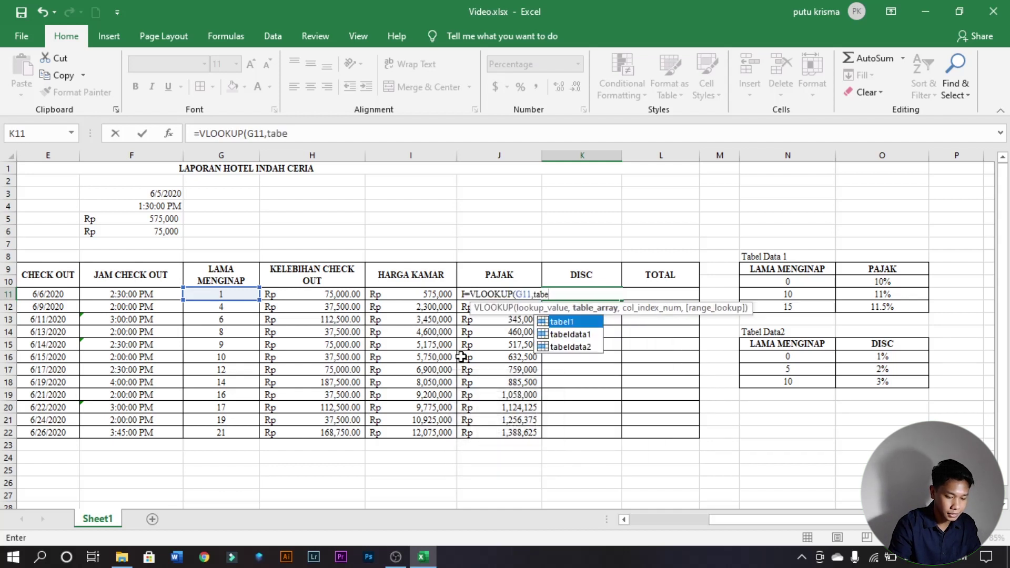
pyautogui.write('ldata2')
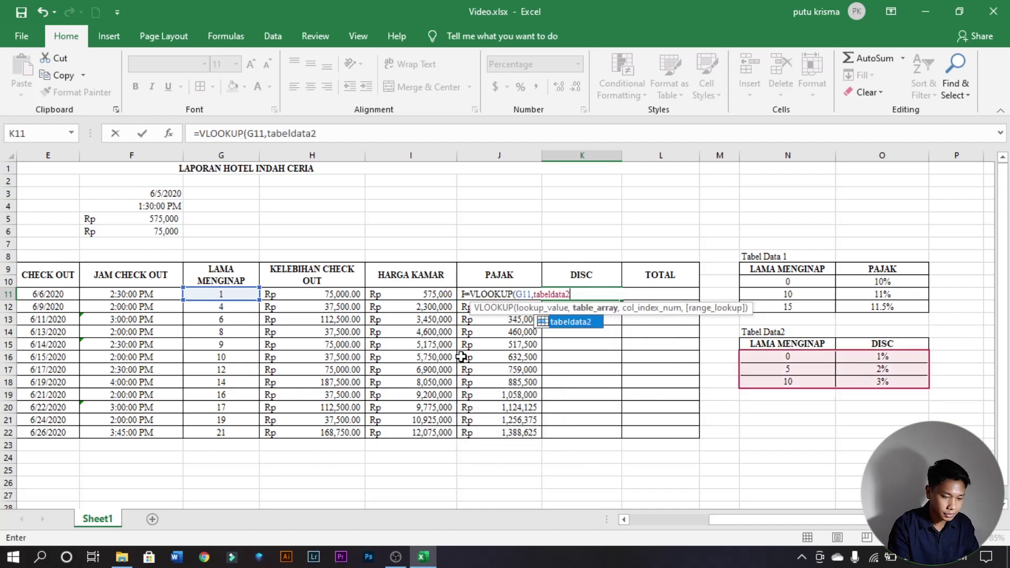
pyautogui.write(',2')
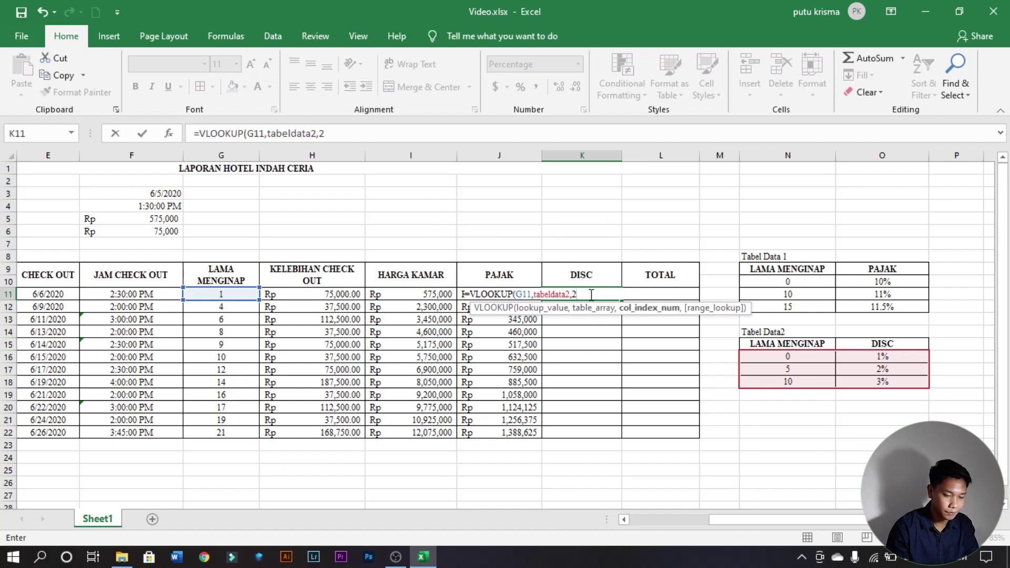
pyautogui.write(',')
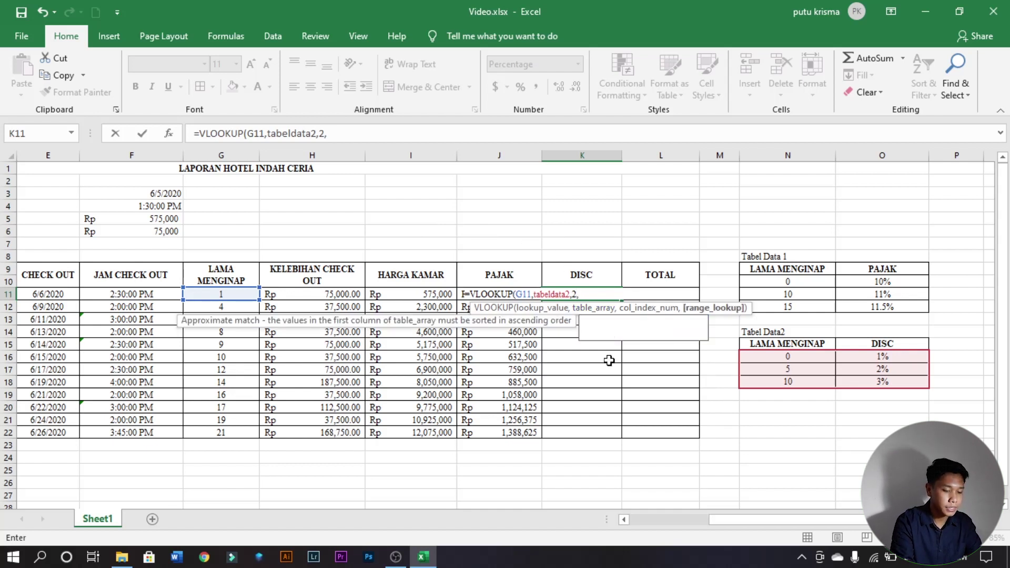
pyautogui.write('true')
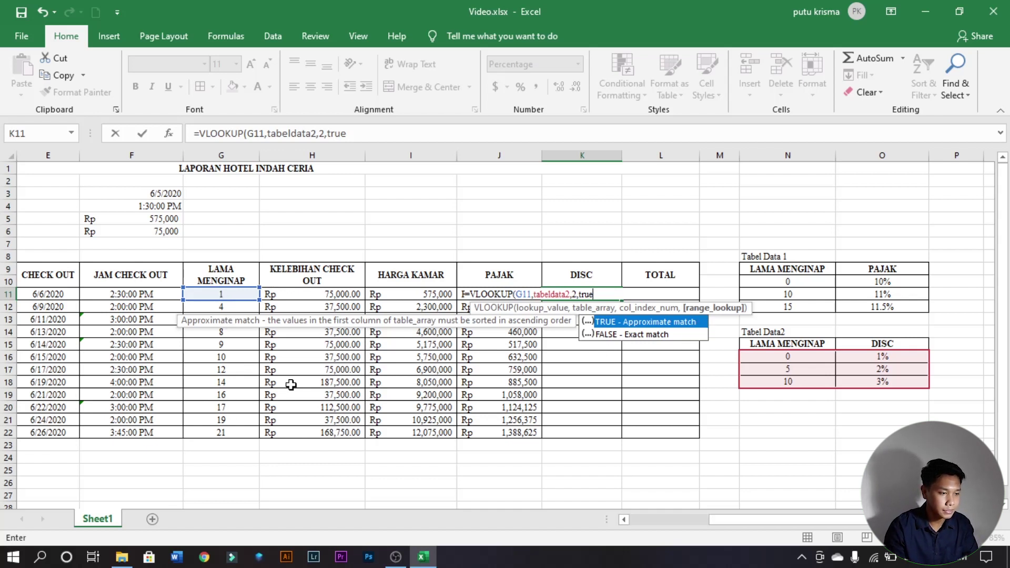
pyautogui.click(398, 130)
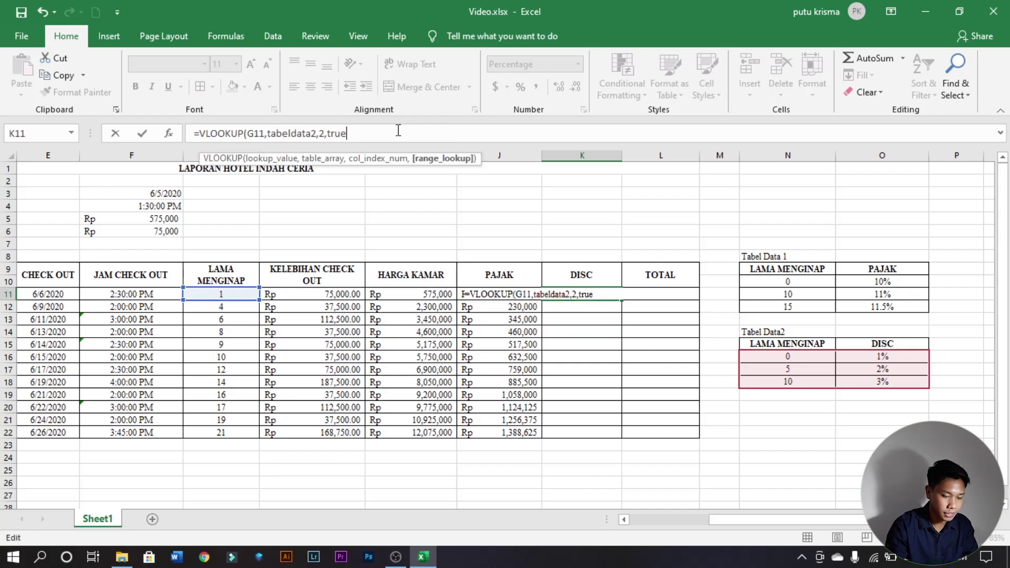
pyautogui.write(')')
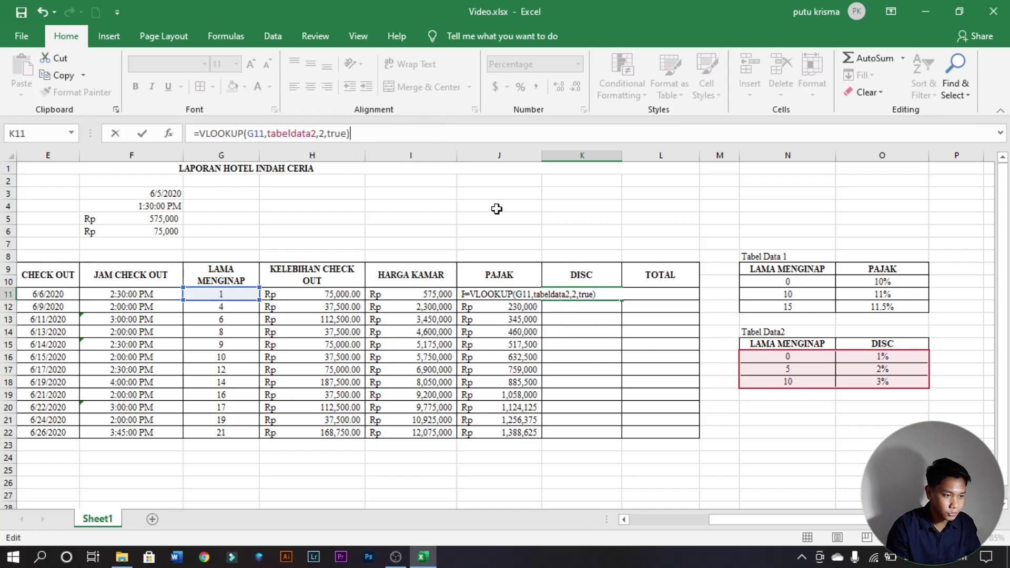
pyautogui.write('*')
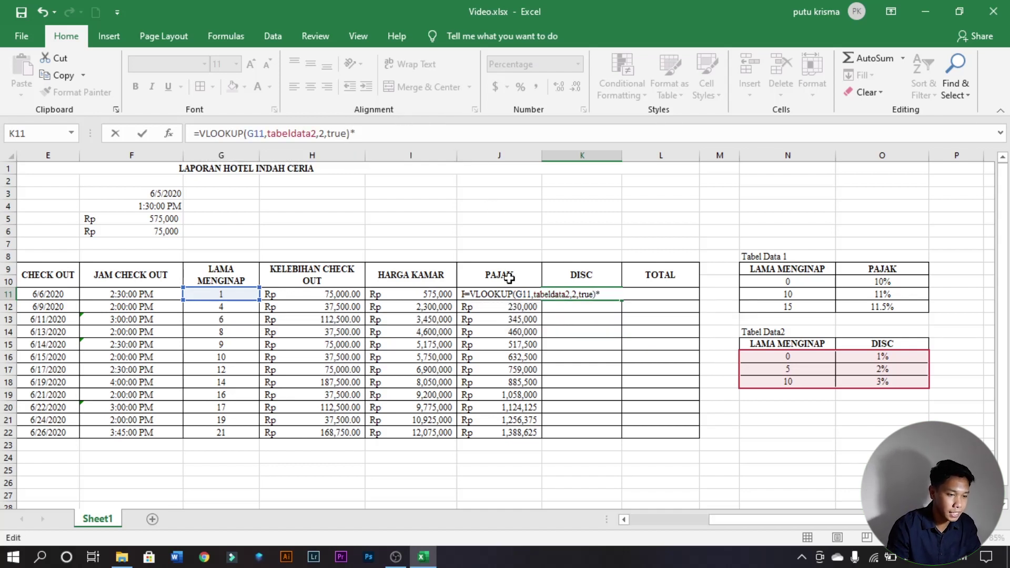
pyautogui.click(429, 296)
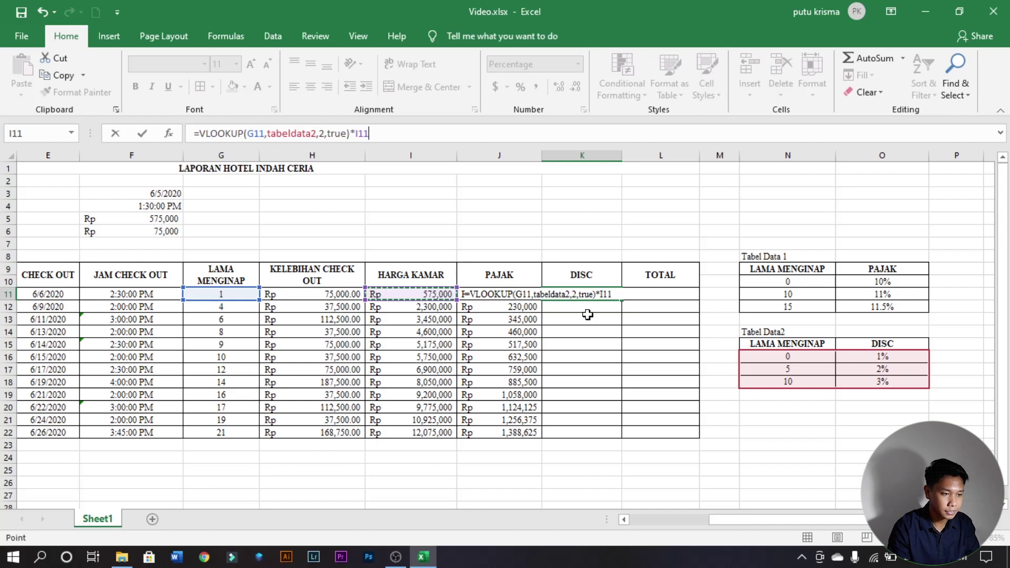
pyautogui.press('Return')
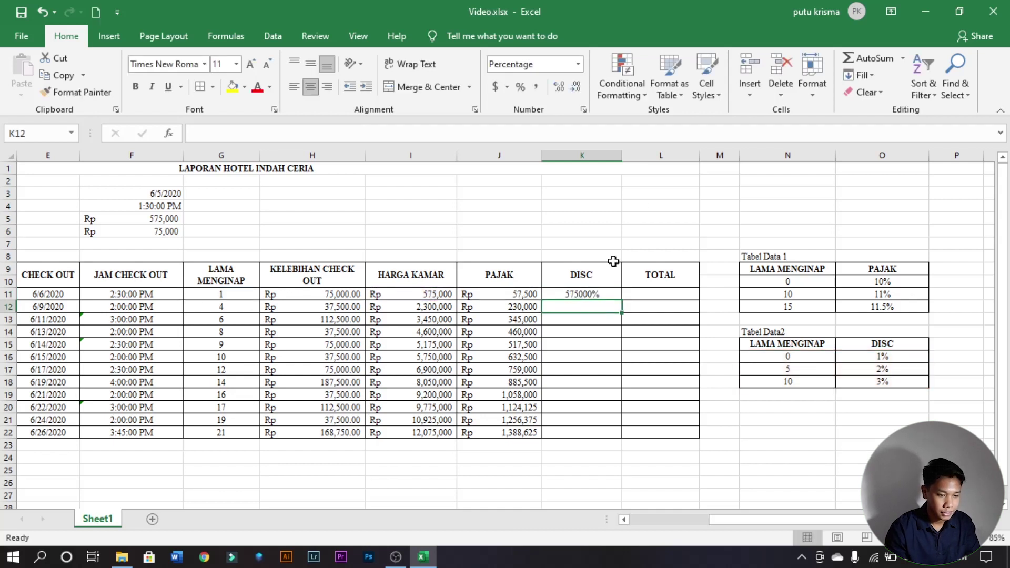
# - Fill the DISC formula from K11 down through K22
pyautogui.click(592, 294)
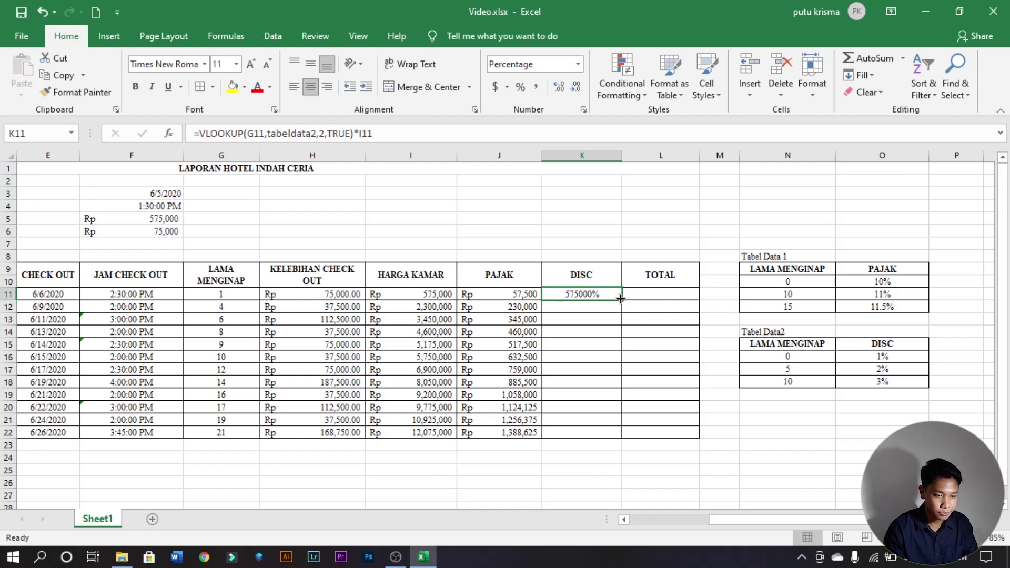
pyautogui.moveTo(621, 298); pyautogui.dragTo(627, 435)
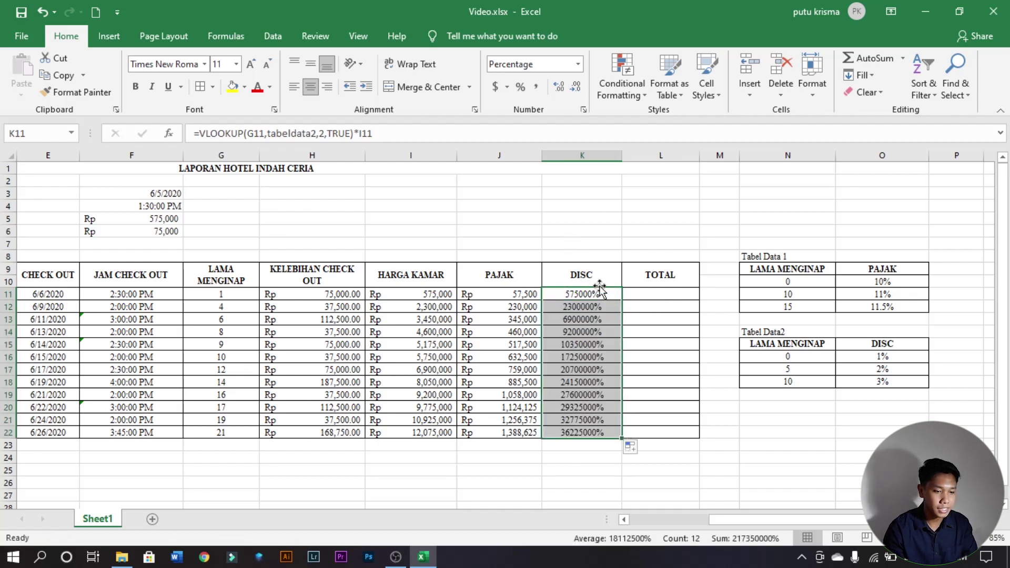
# - Format the DISC amounts in K11:K22 as Accounting with the Rp Indonesian symbol and zero decimal places
pyautogui.click(584, 110)
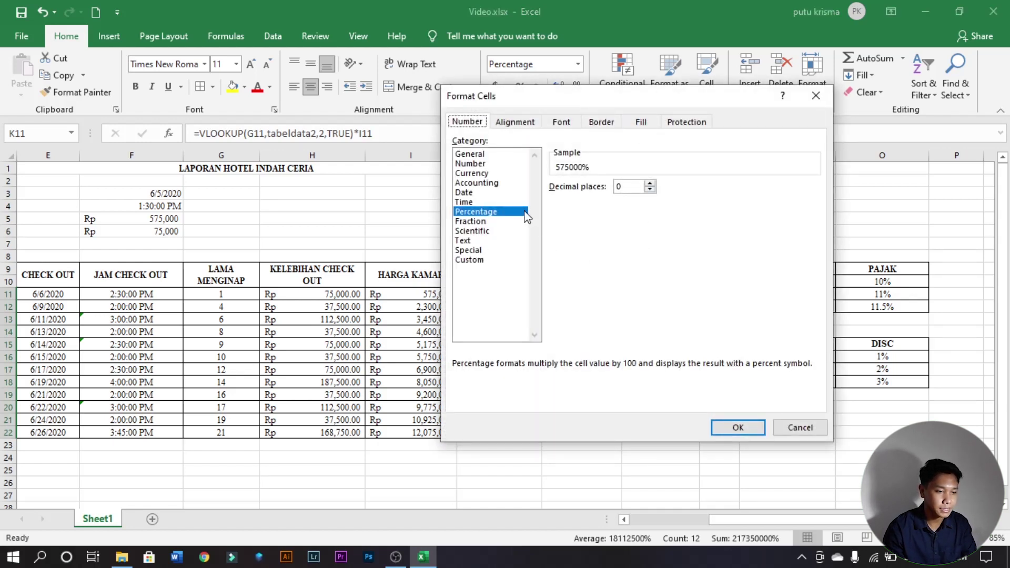
pyautogui.click(493, 183)
pyautogui.click(701, 207)
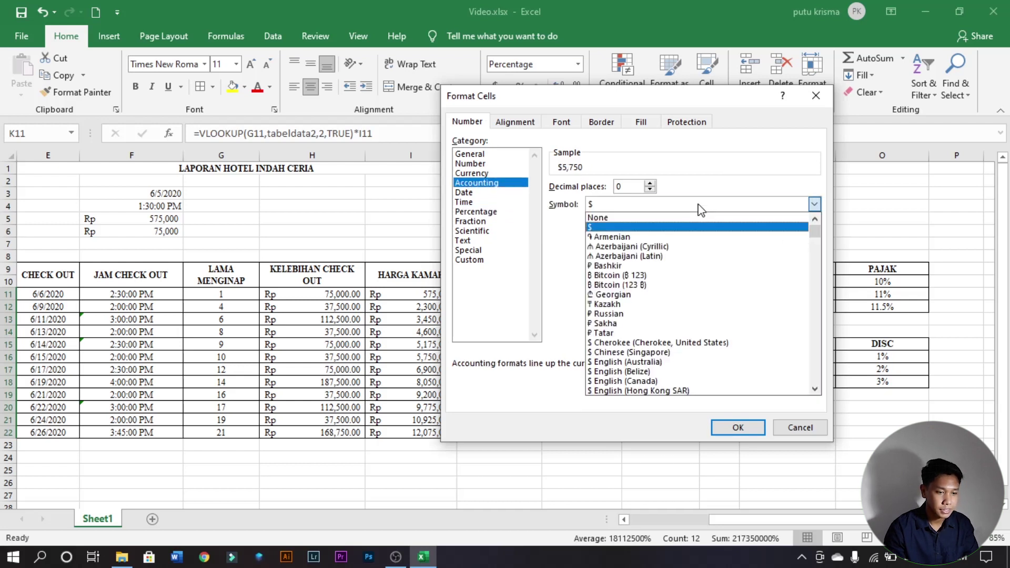
pyautogui.press('r')
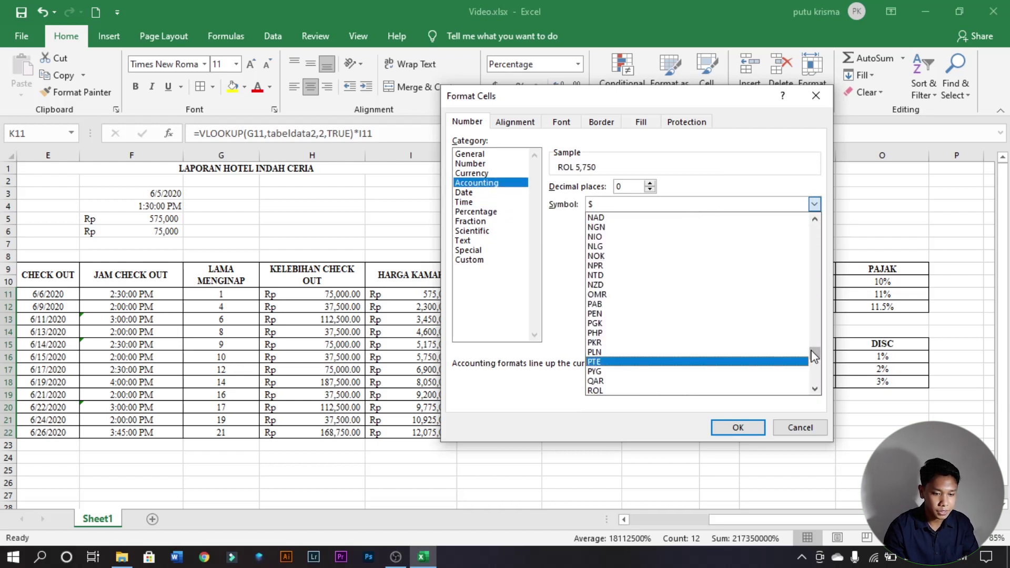
pyautogui.moveTo(812, 353); pyautogui.dragTo(812, 295)
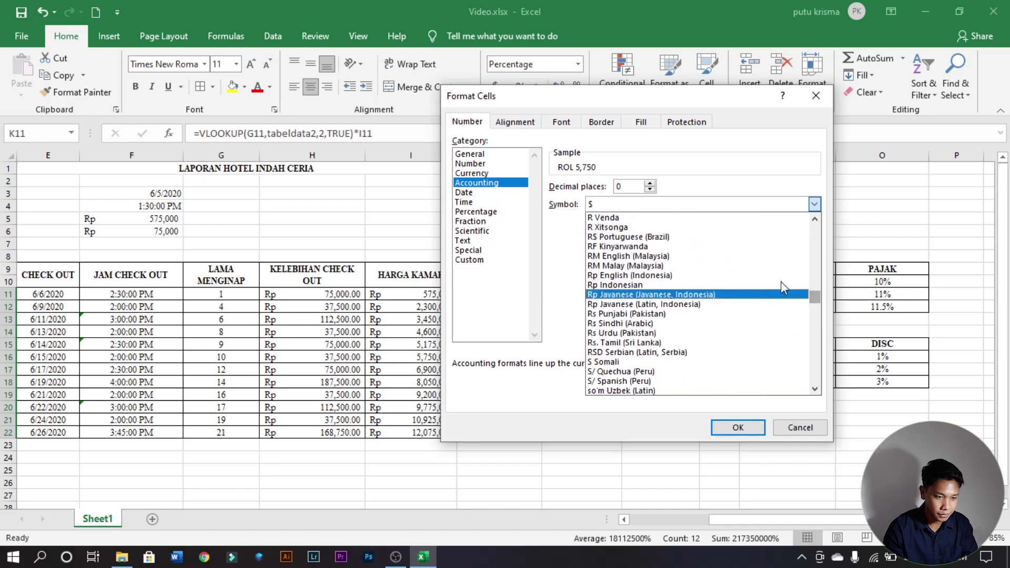
pyautogui.click(631, 285)
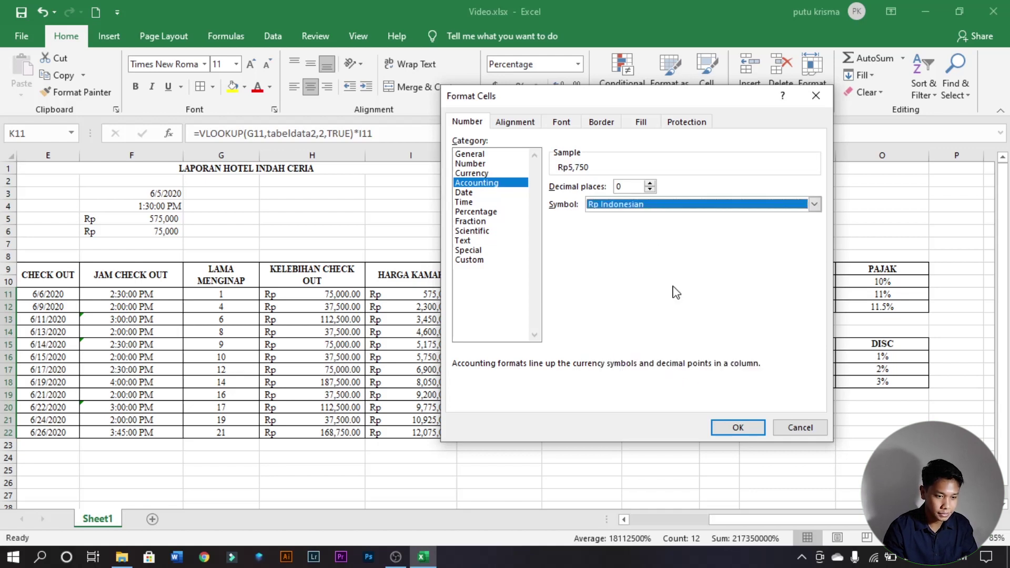
pyautogui.click(753, 432)
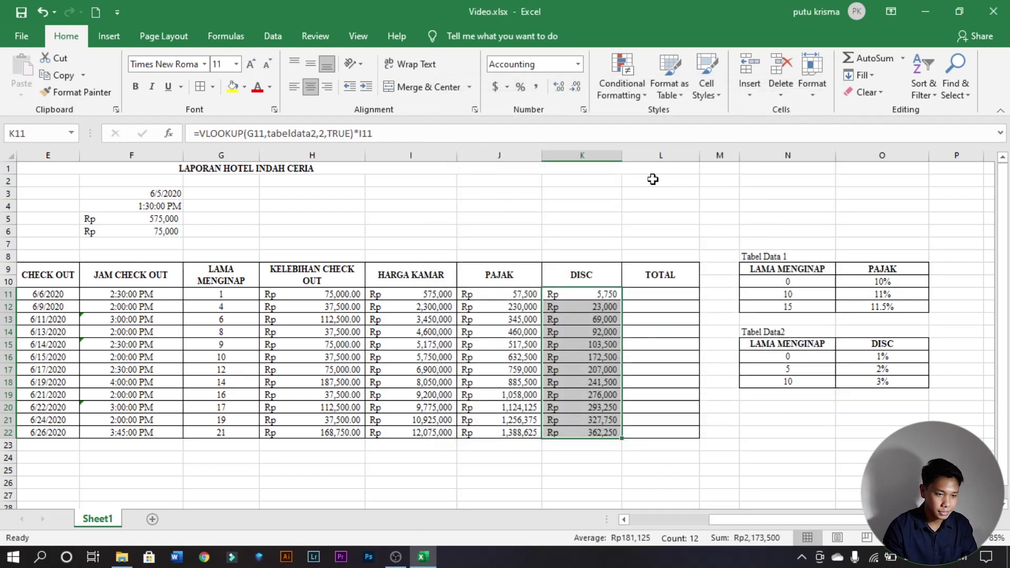
# - Widen the DISC column slightly and select its last amount in K22
pyautogui.moveTo(622, 156); pyautogui.dragTo(629, 156)
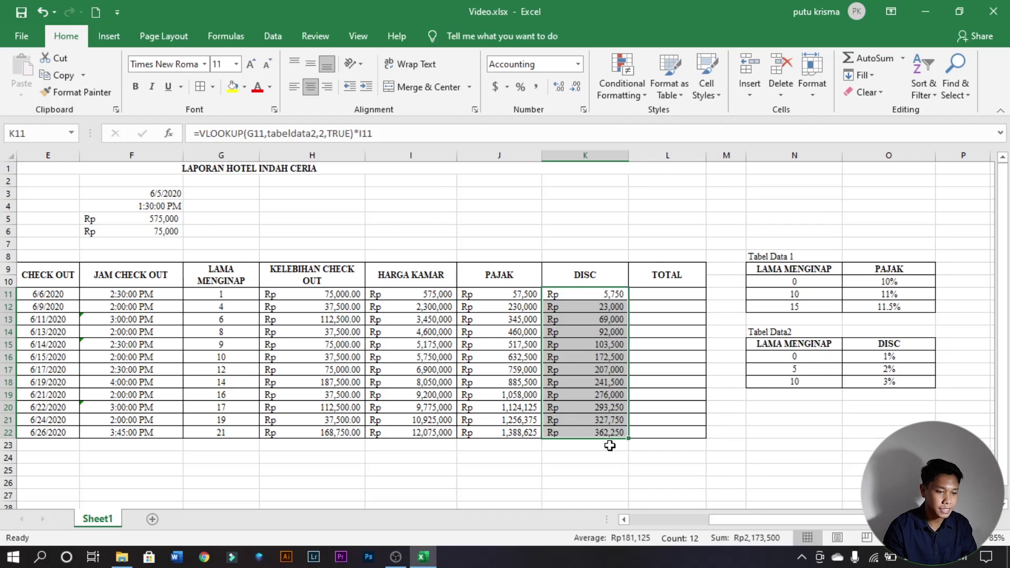
pyautogui.click(609, 418)
pyautogui.click(610, 434)
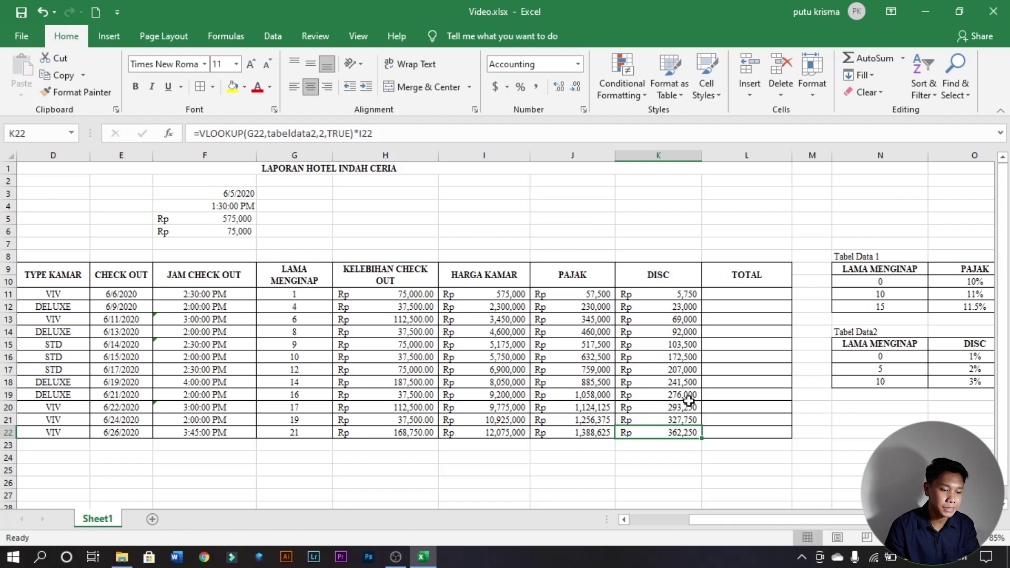
# - Calculate the first TOTAL in L11 with the formula =H11+I11+J11-K11
pyautogui.click(740, 292)
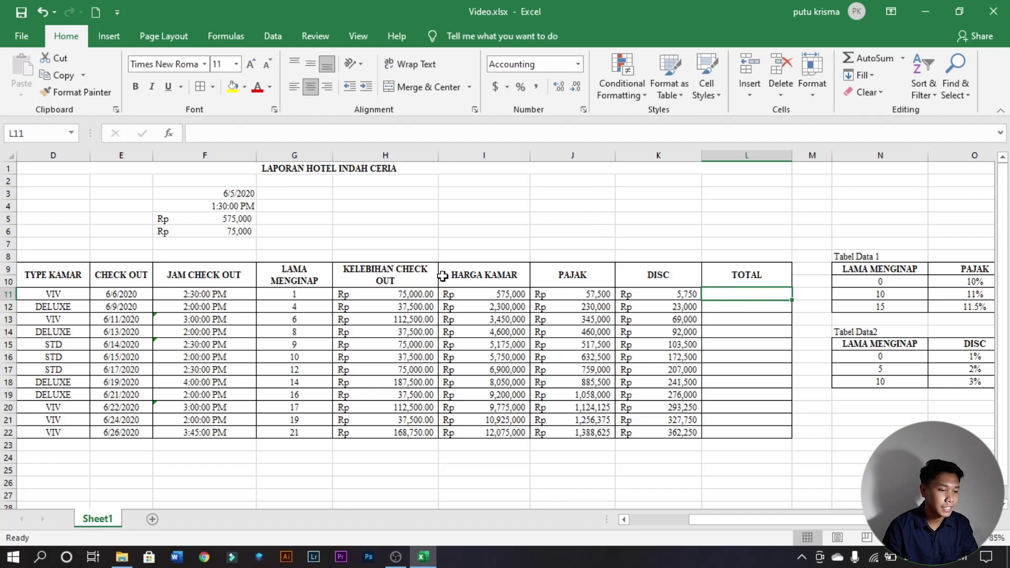
pyautogui.click(422, 294)
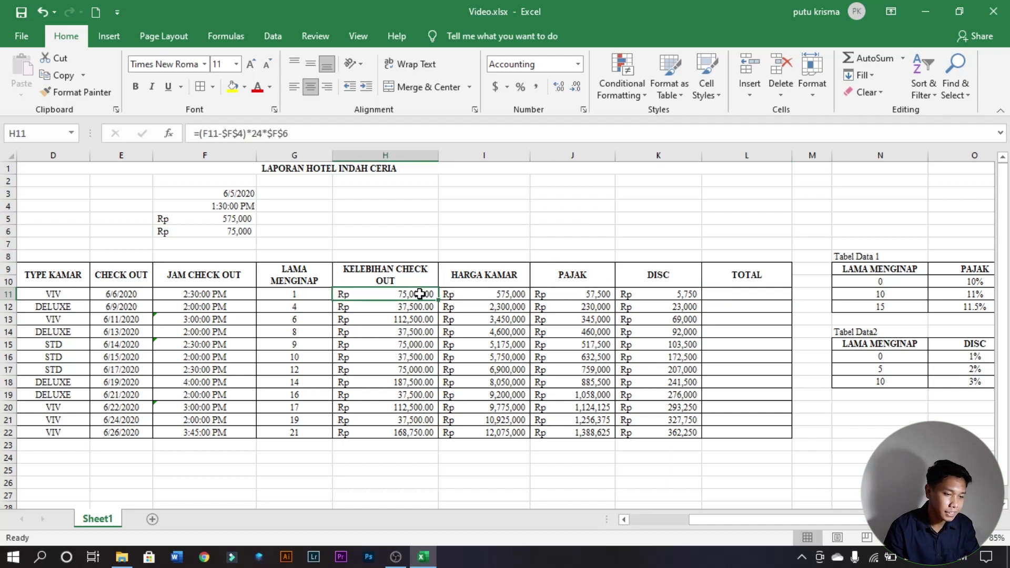
pyautogui.click(482, 294)
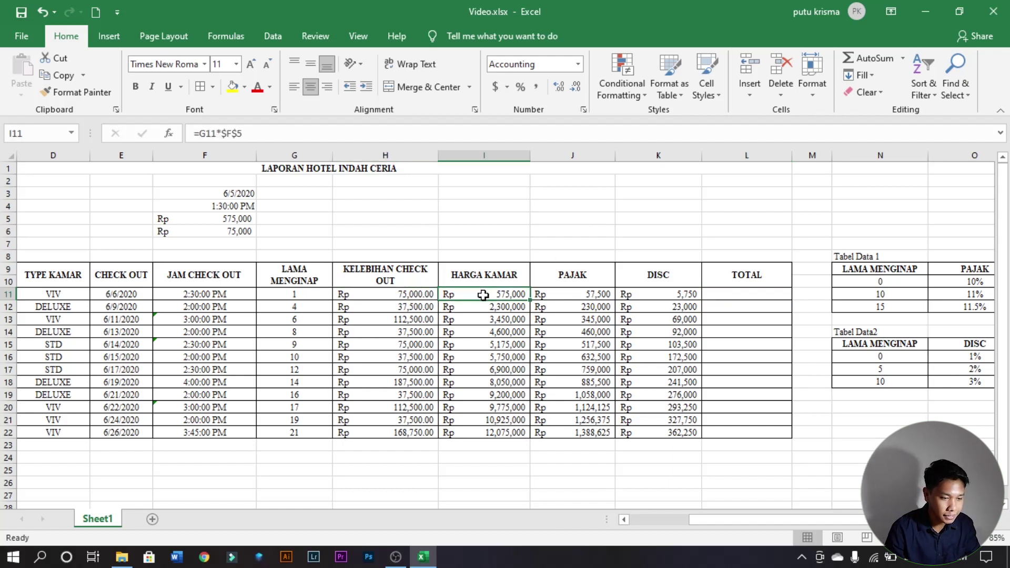
pyautogui.click(574, 292)
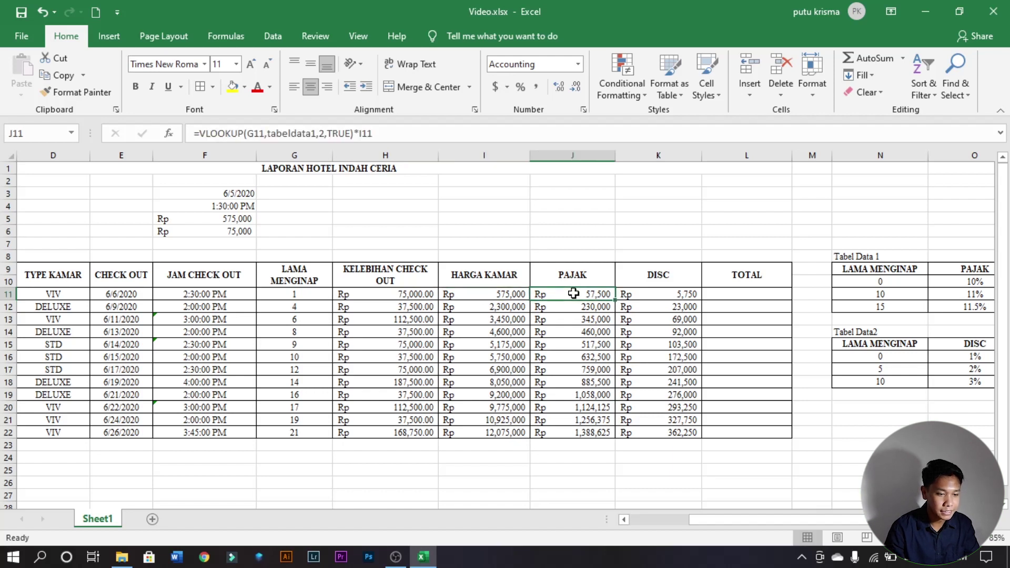
pyautogui.click(654, 295)
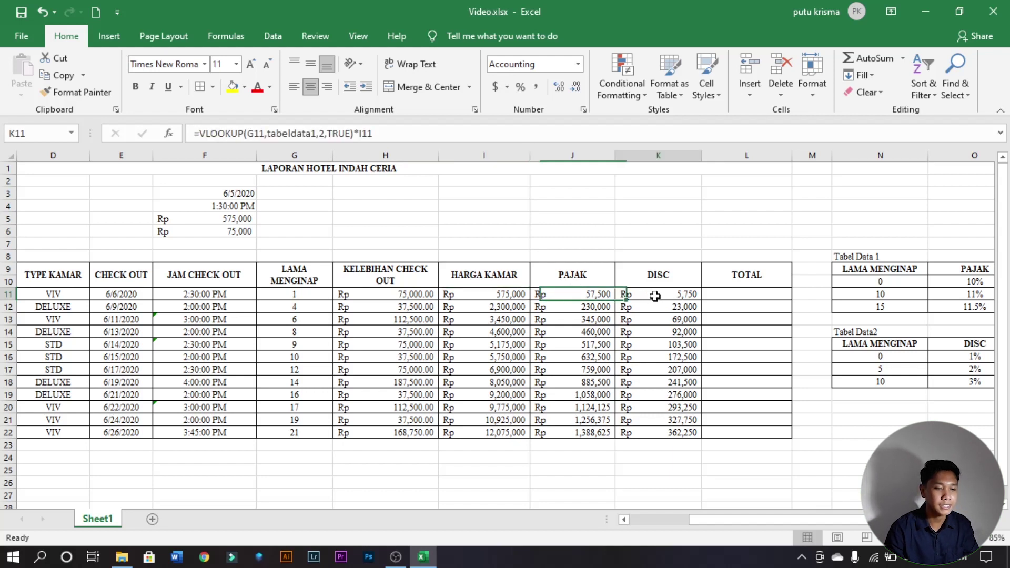
pyautogui.click(745, 295)
pyautogui.press('capslock')
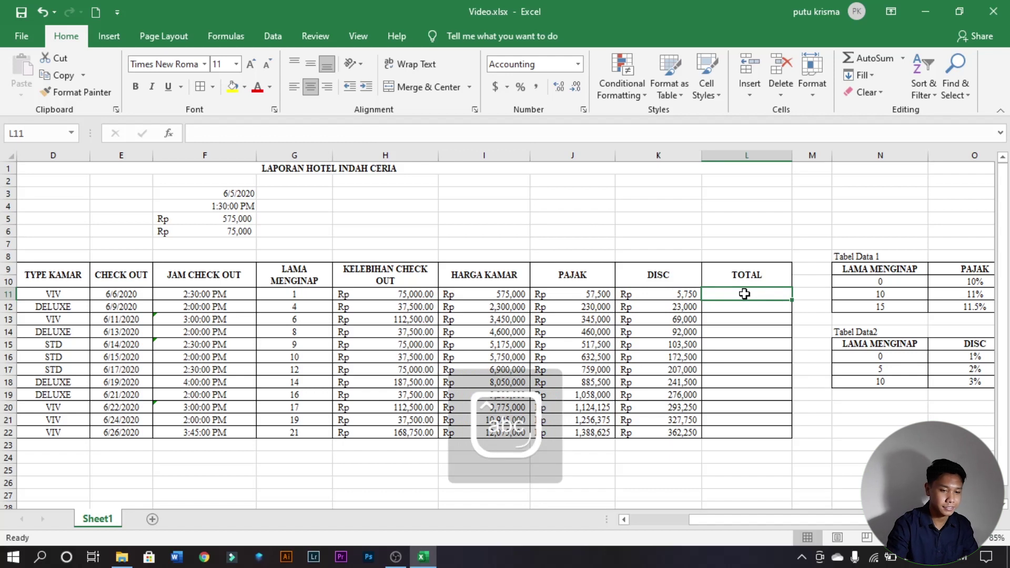
pyautogui.write('=')
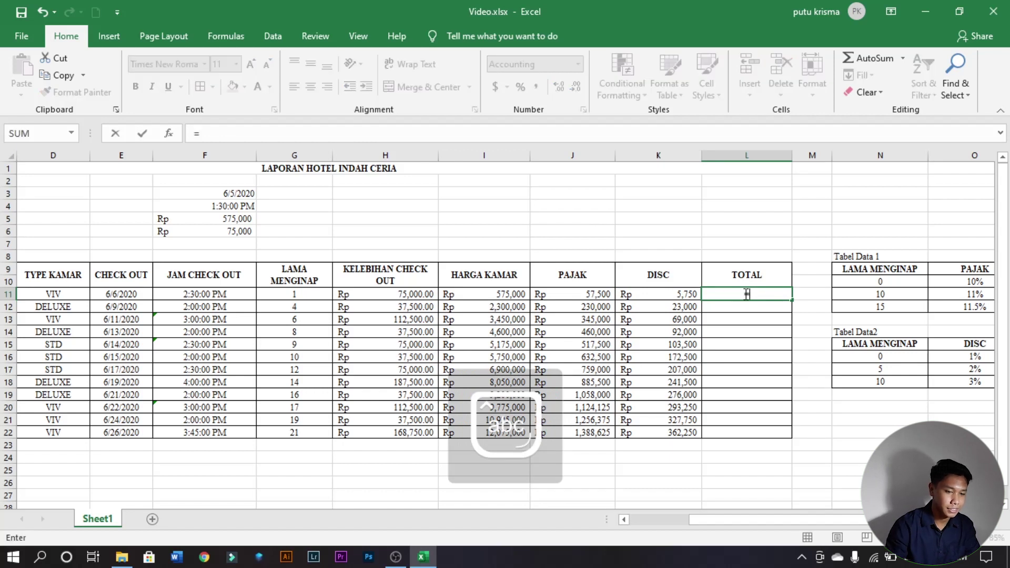
pyautogui.click(393, 296)
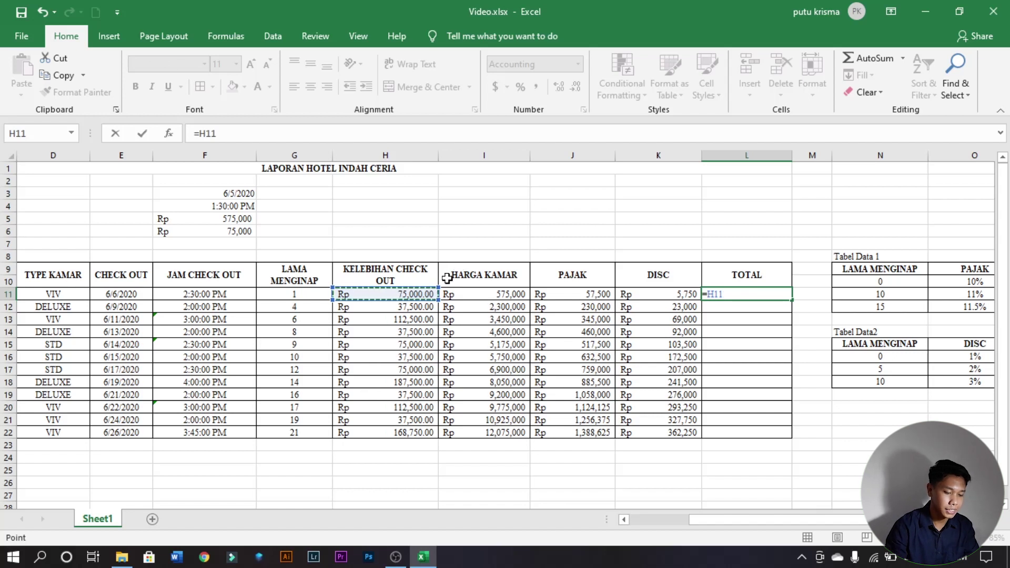
pyautogui.write('+')
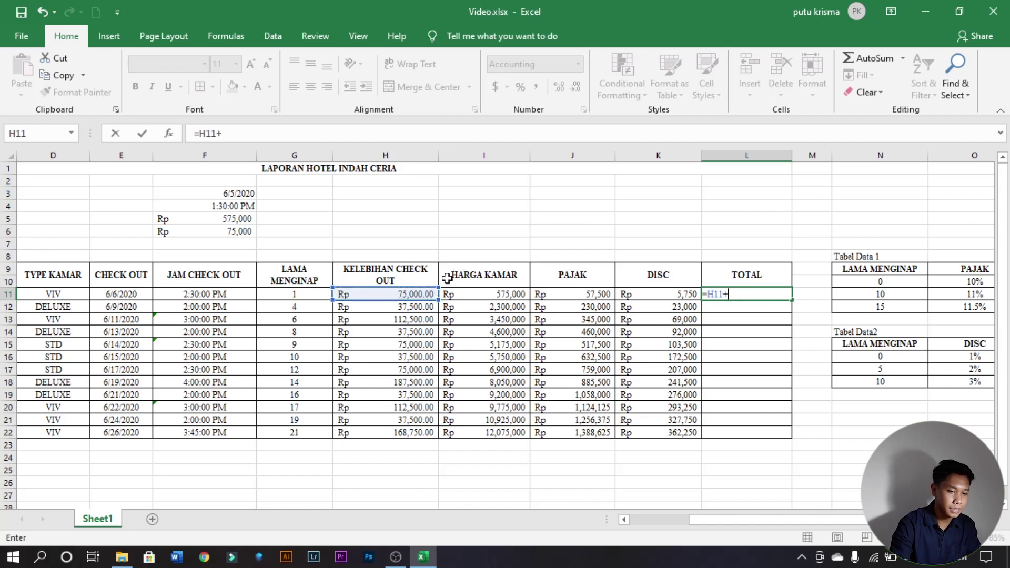
pyautogui.click(486, 295)
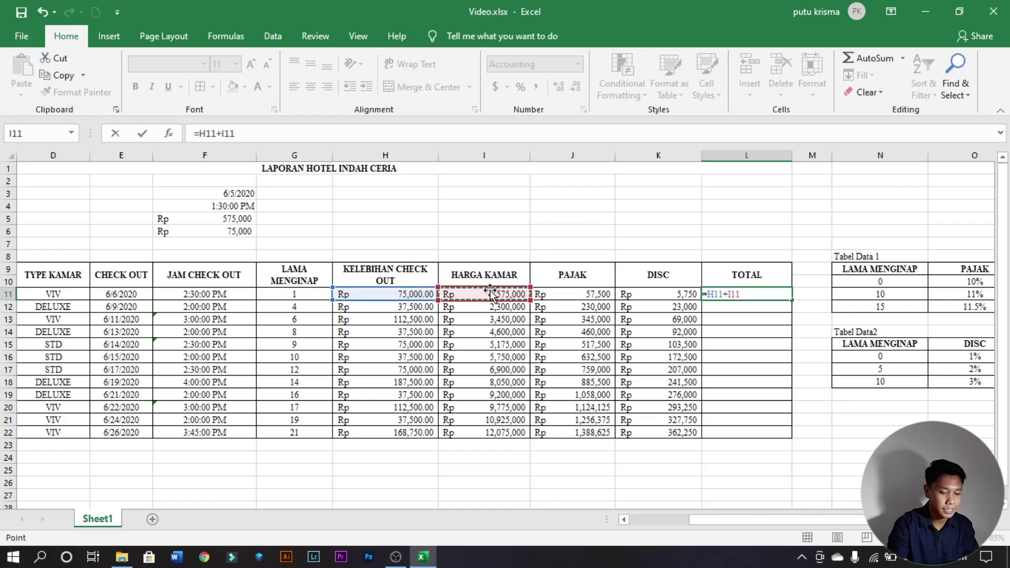
pyautogui.write('+')
pyautogui.click(575, 293)
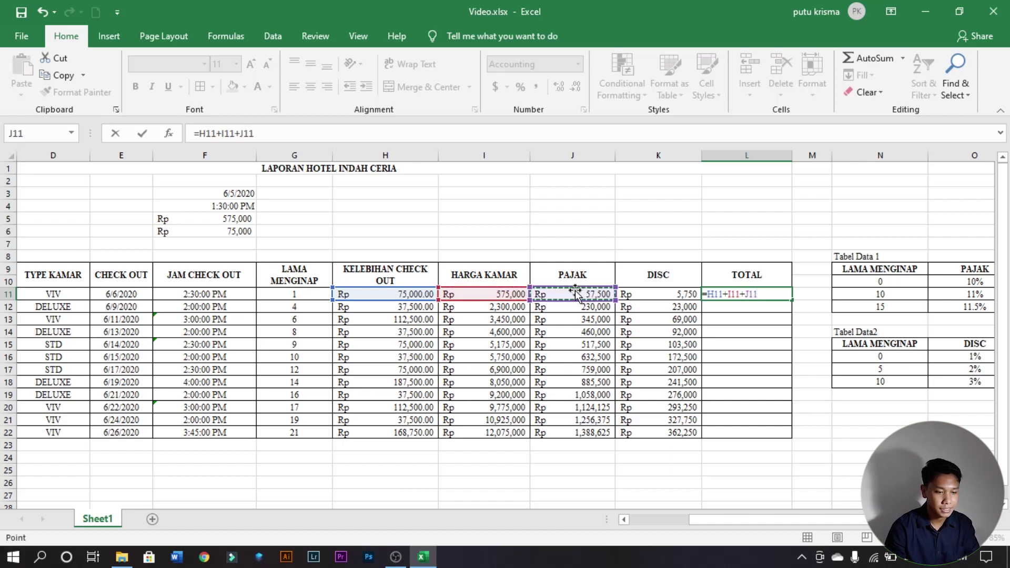
pyautogui.write('-')
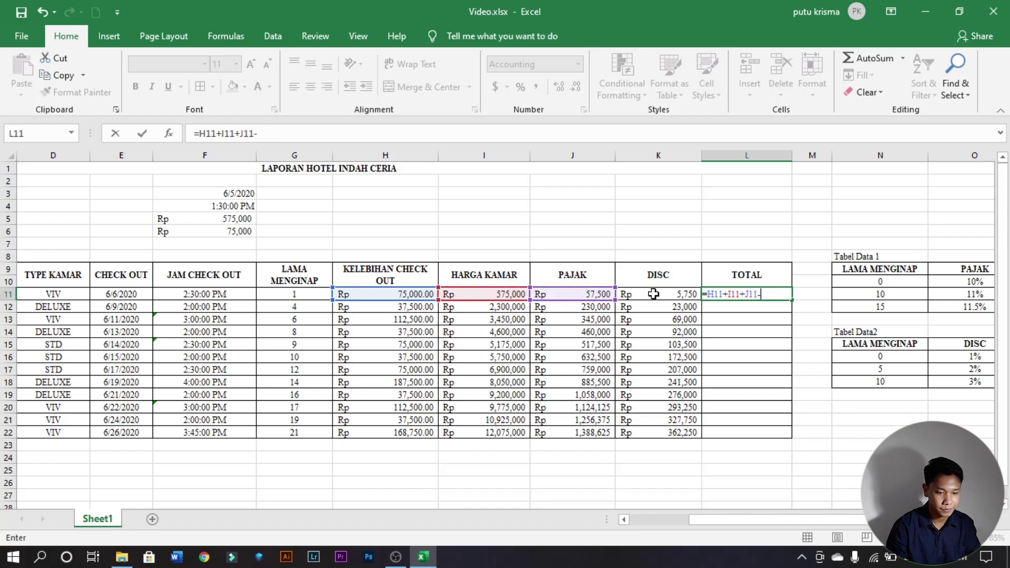
pyautogui.click(653, 293)
pyautogui.press('Return')
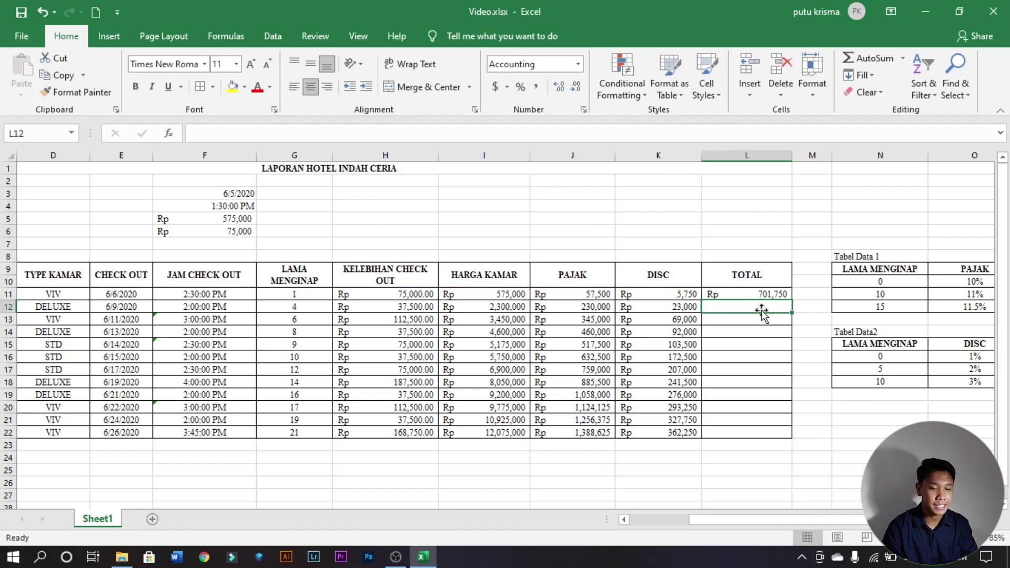
# - Fill the TOTAL formula from L11 down through L22
pyautogui.click(754, 293)
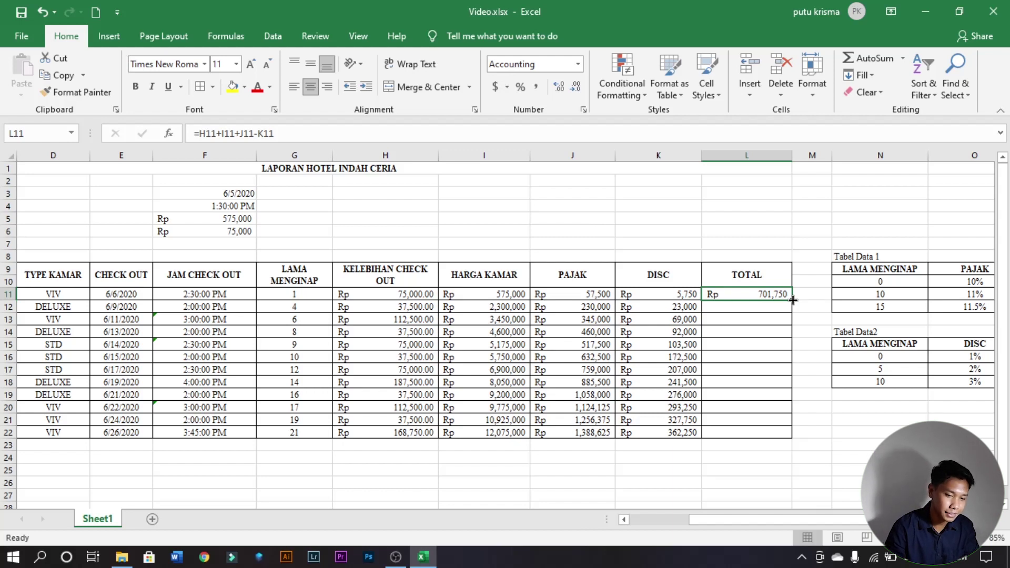
pyautogui.moveTo(792, 300); pyautogui.dragTo(786, 431)
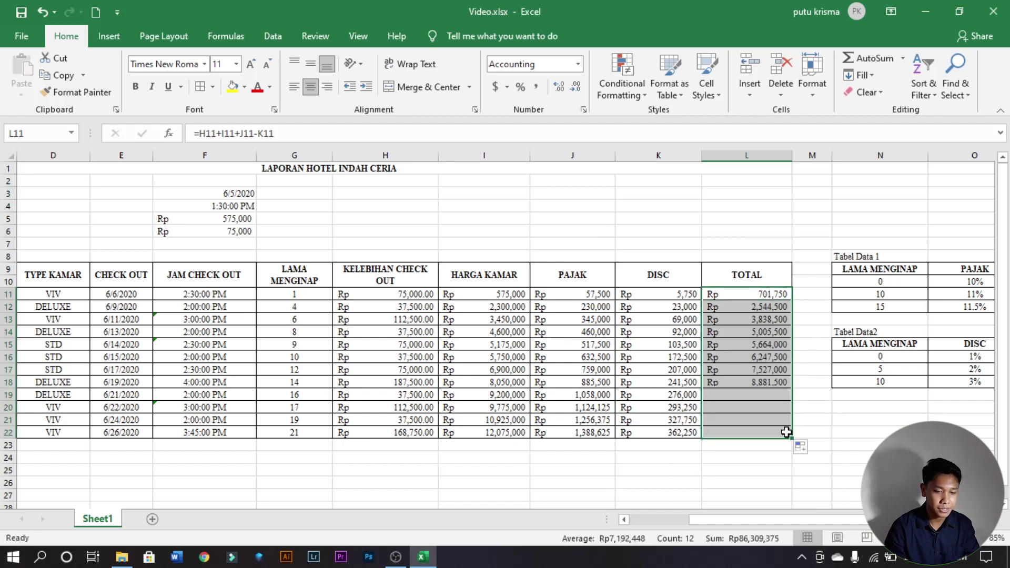